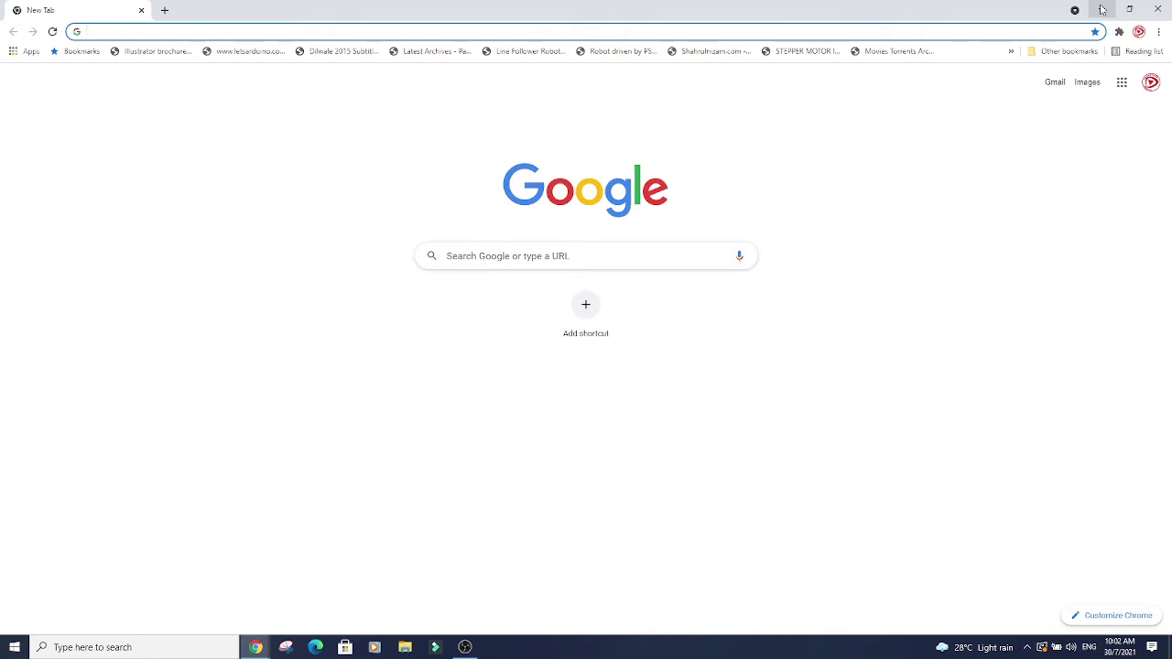
Search Google for 'streamyard' from the Chrome address bar
text(tream)
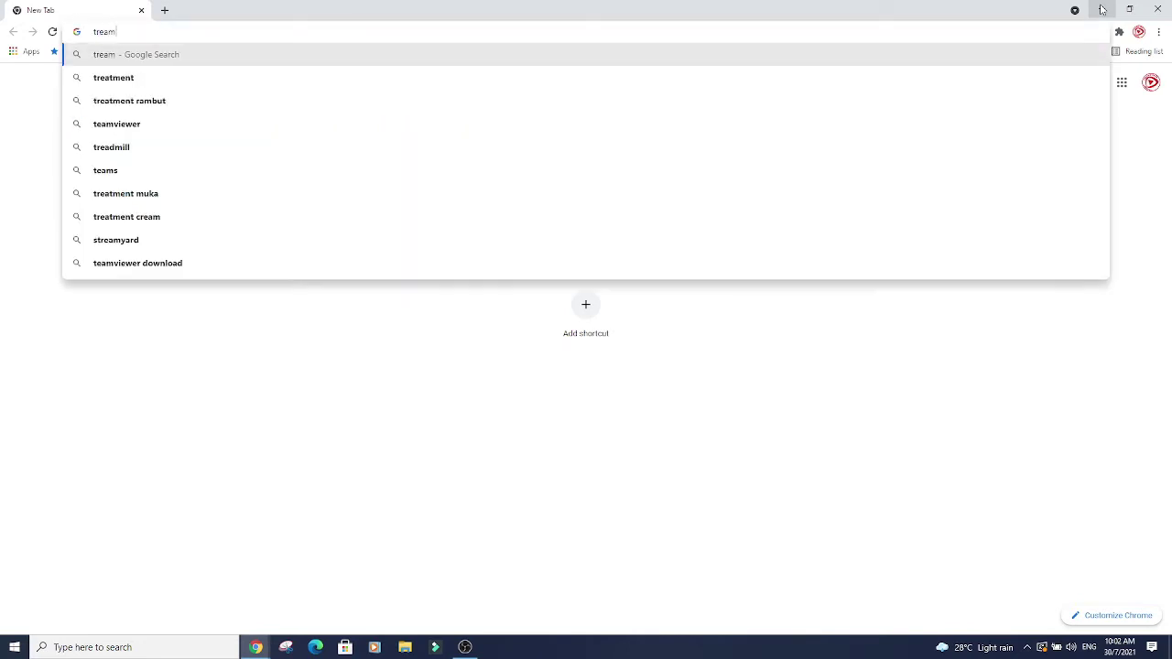
text(yard)
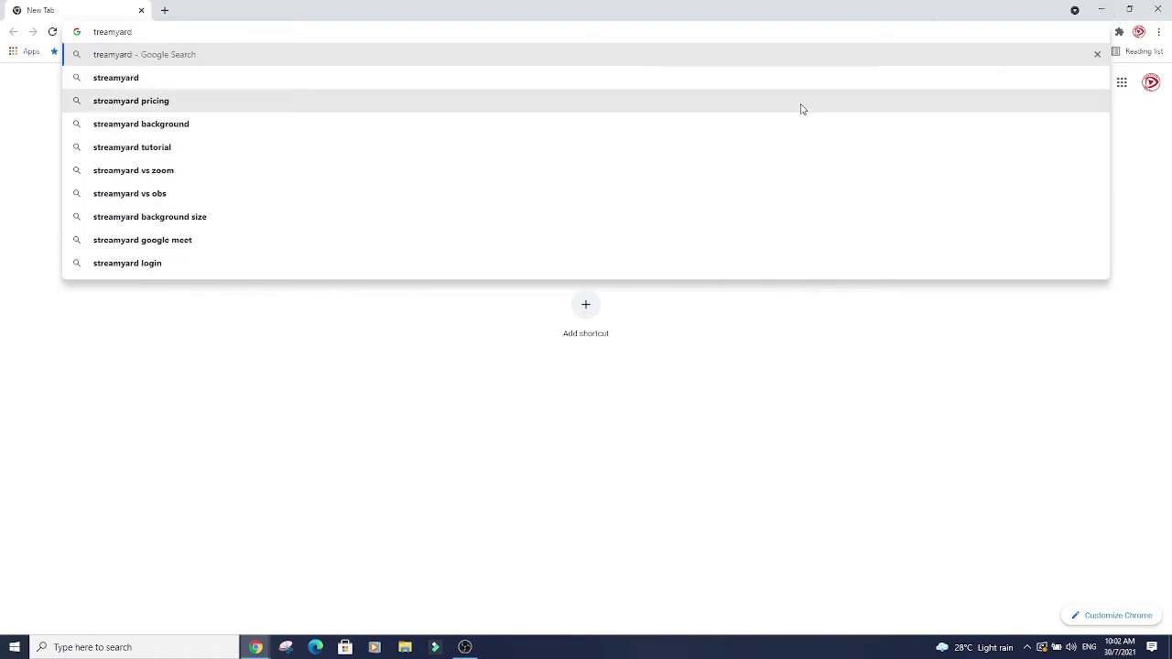
key(Down)
key(Return)
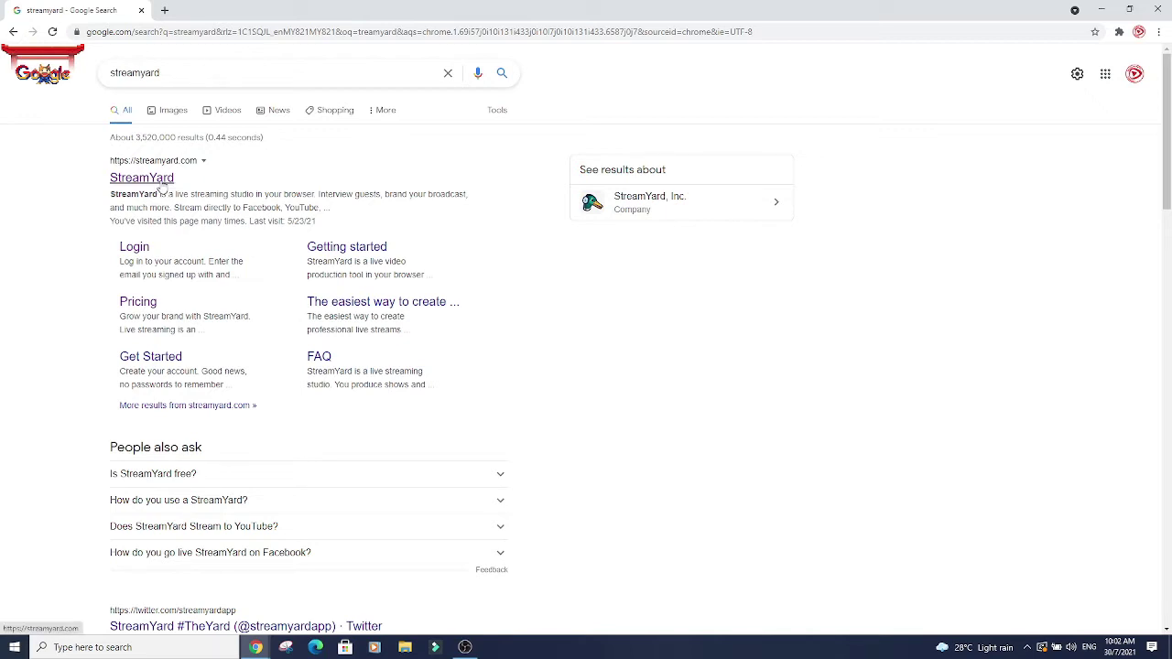
Open the StreamYard website and log out of the account from My account
click(161, 183)
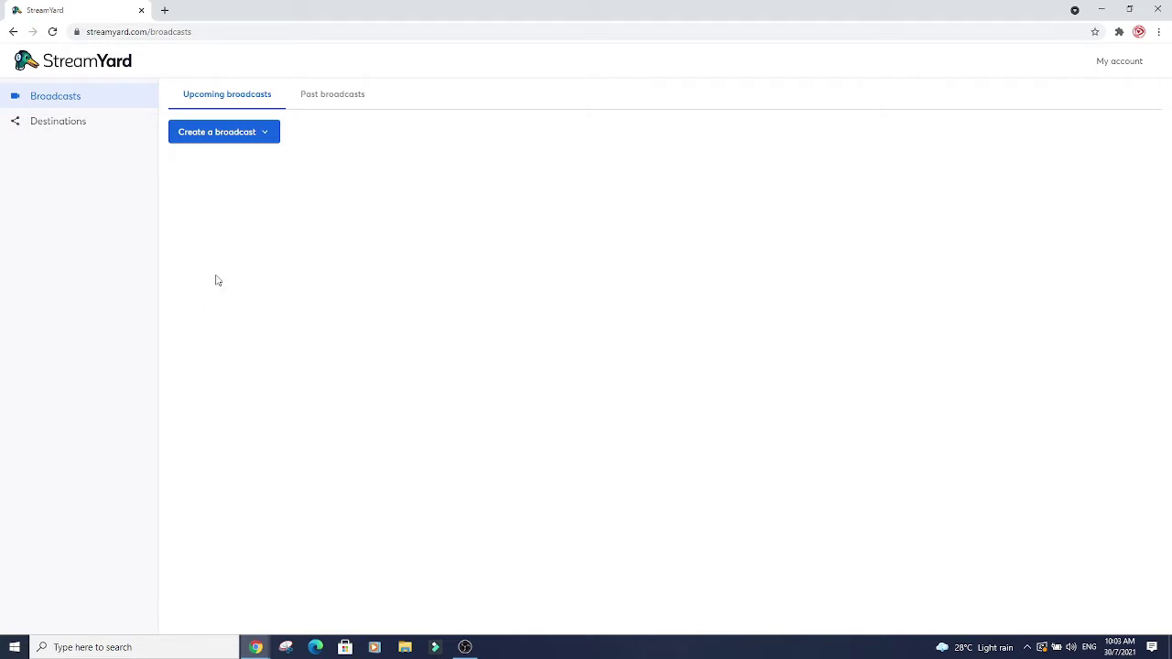
click(1138, 64)
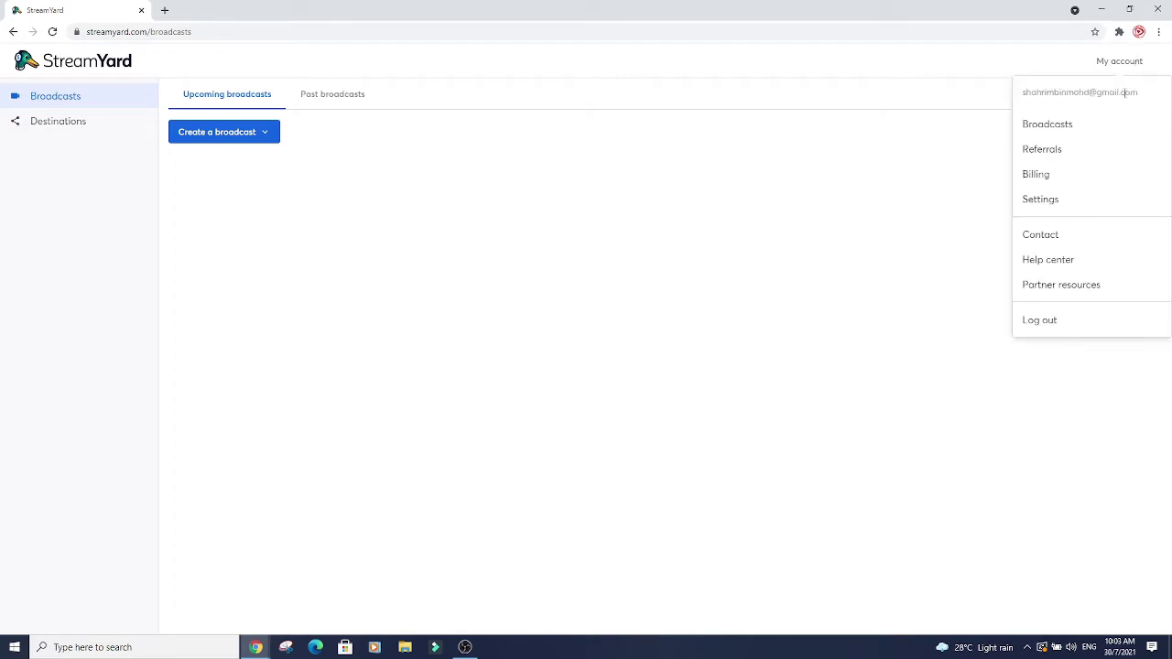
click(1039, 320)
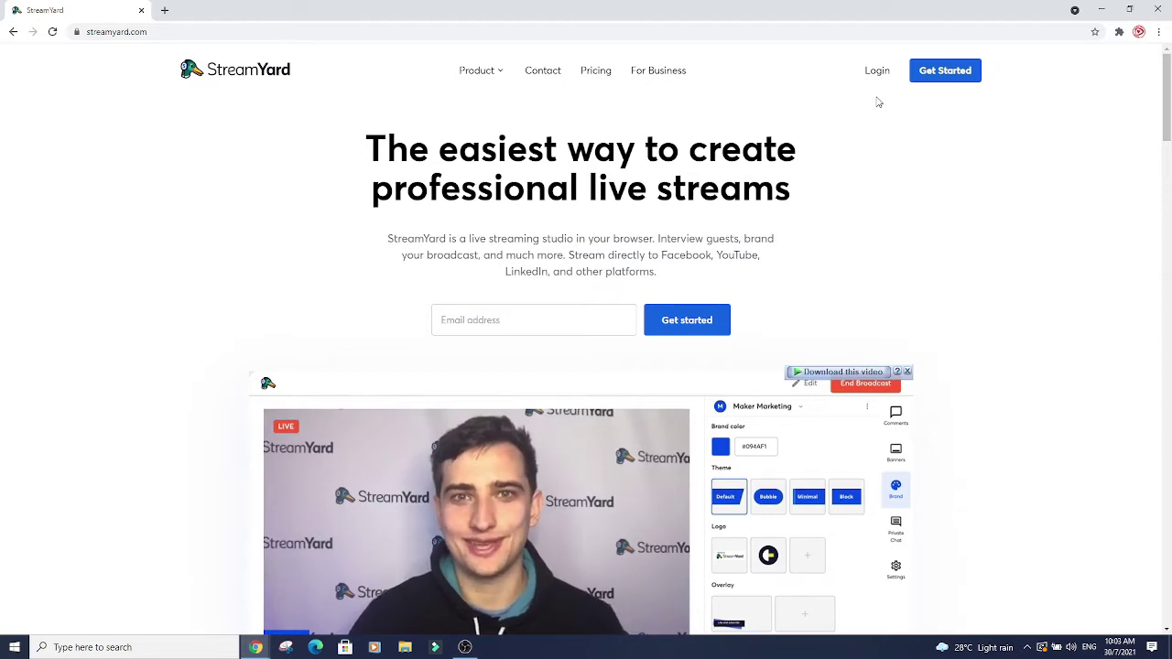
Try Get Started, go back to the StreamYard home page, and open the Login page
click(929, 73)
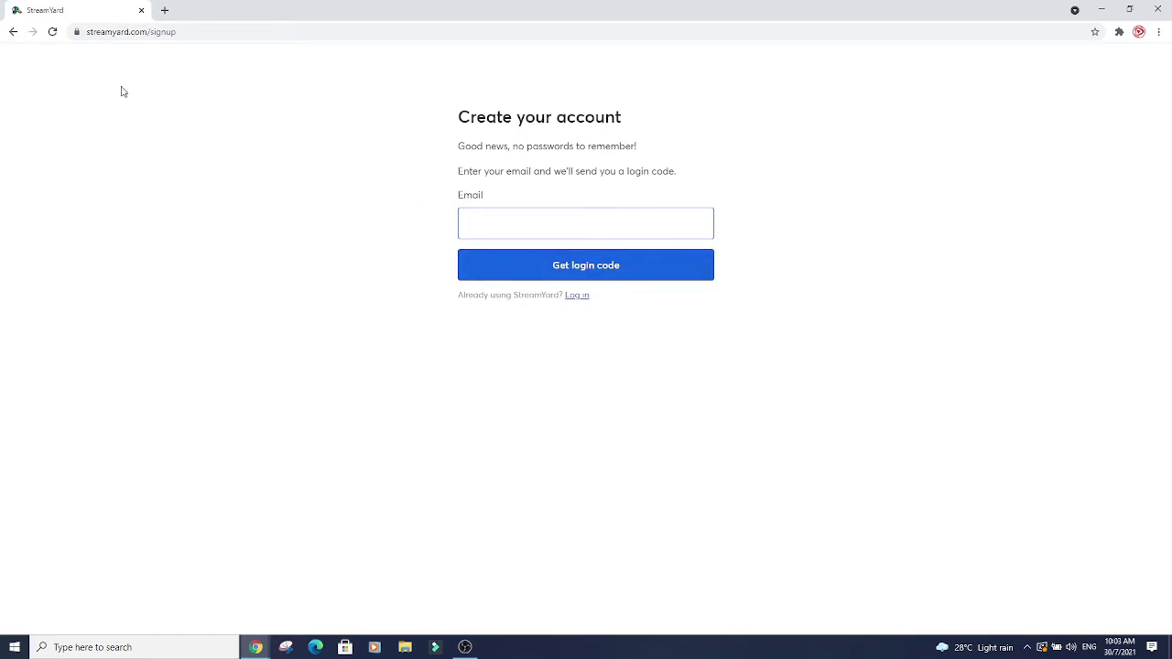
click(13, 31)
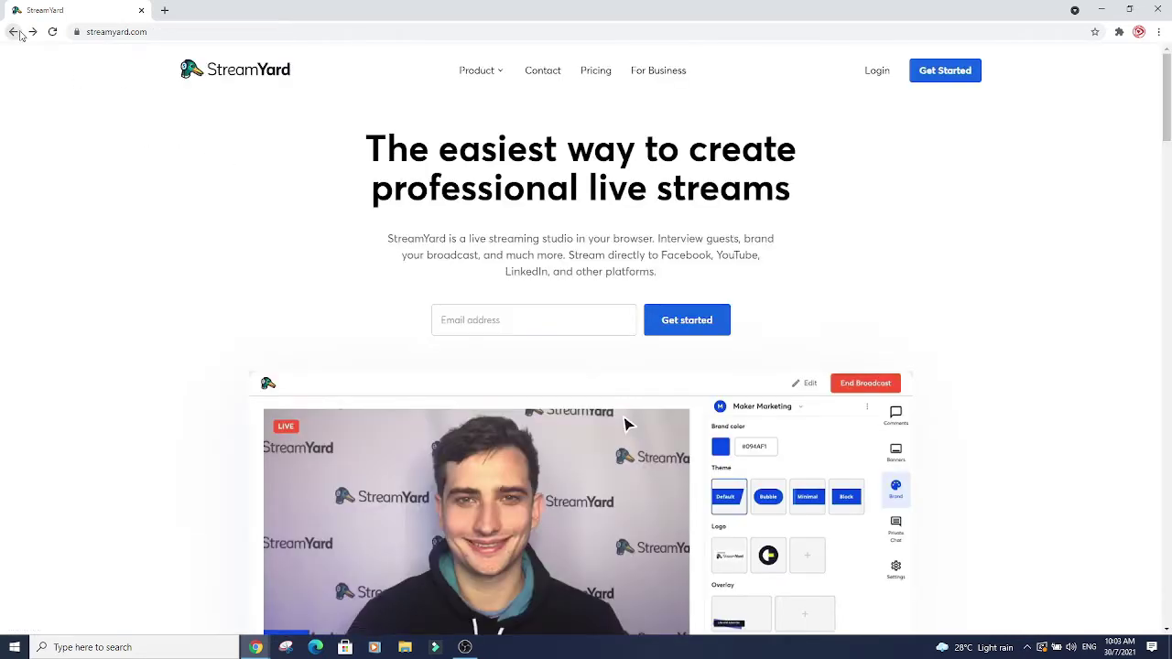
click(876, 75)
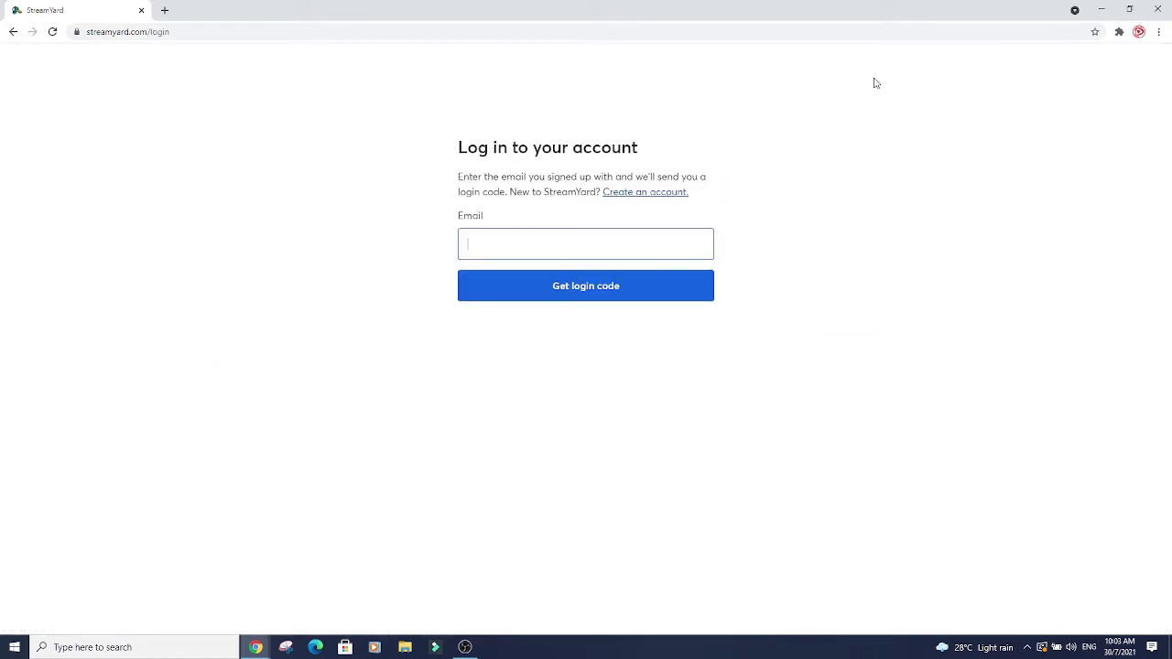
Fill in the saved account e-mail address and request a login code
click(579, 244)
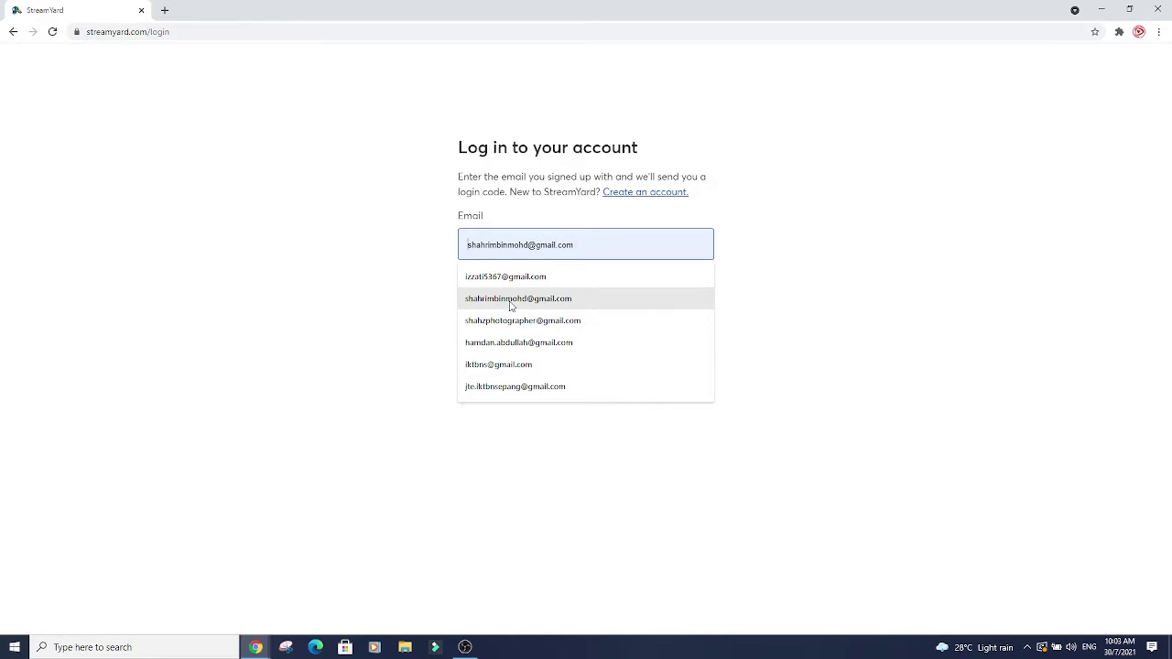
click(512, 300)
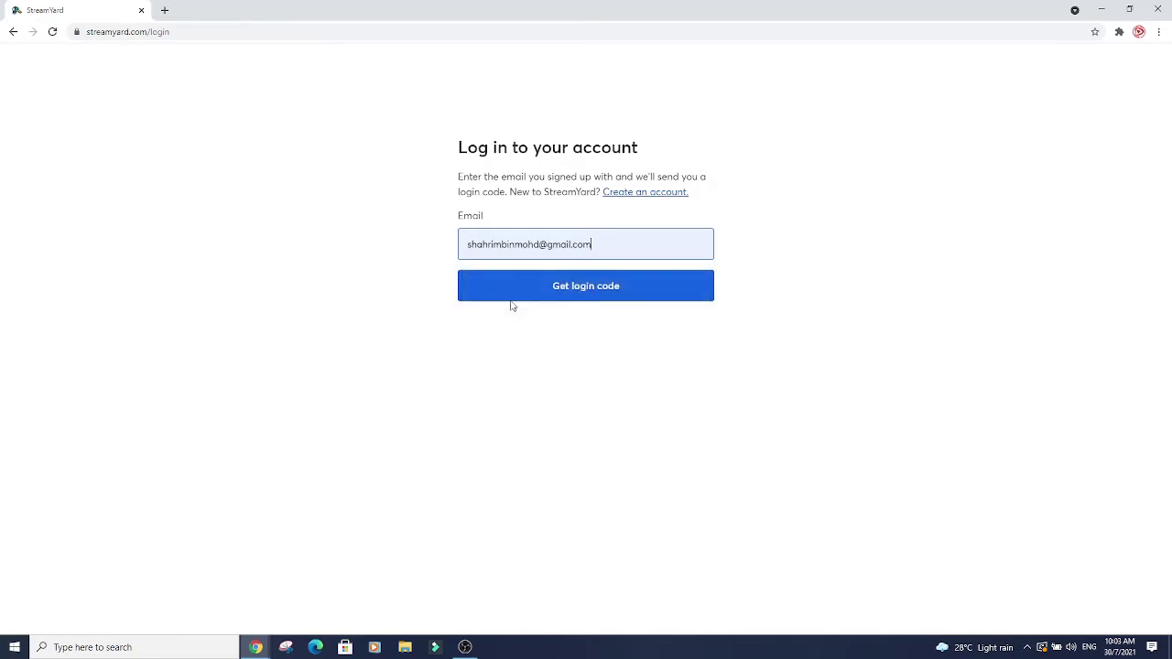
click(562, 291)
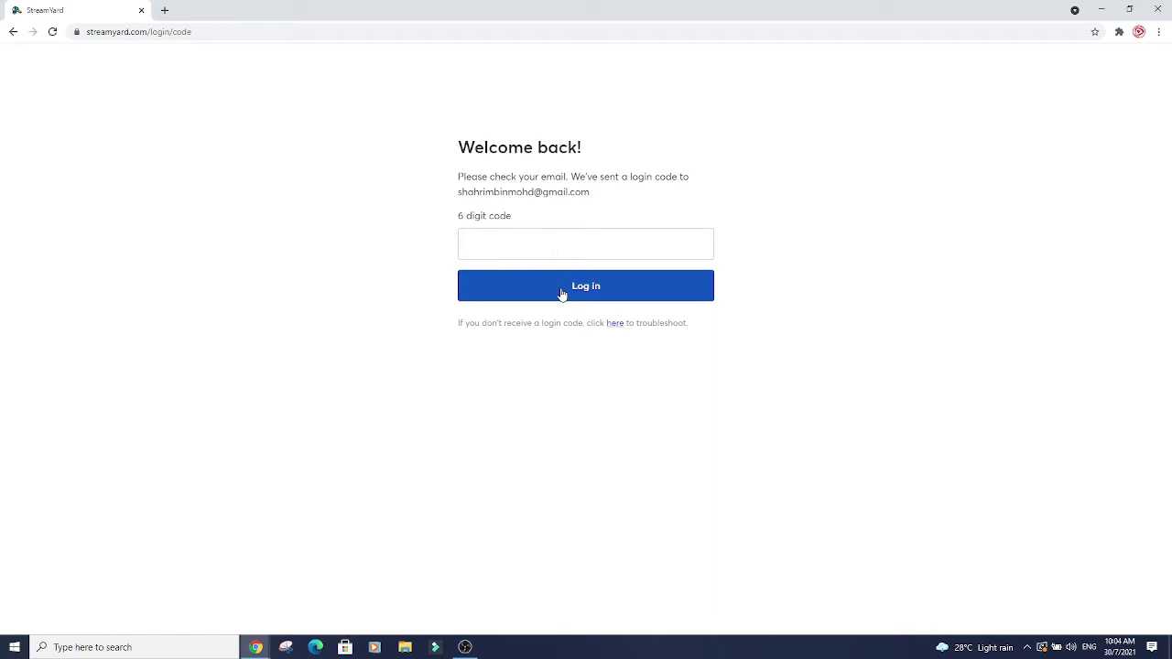
Enter the 6-digit verification code from the e-mail and log in
click(530, 243)
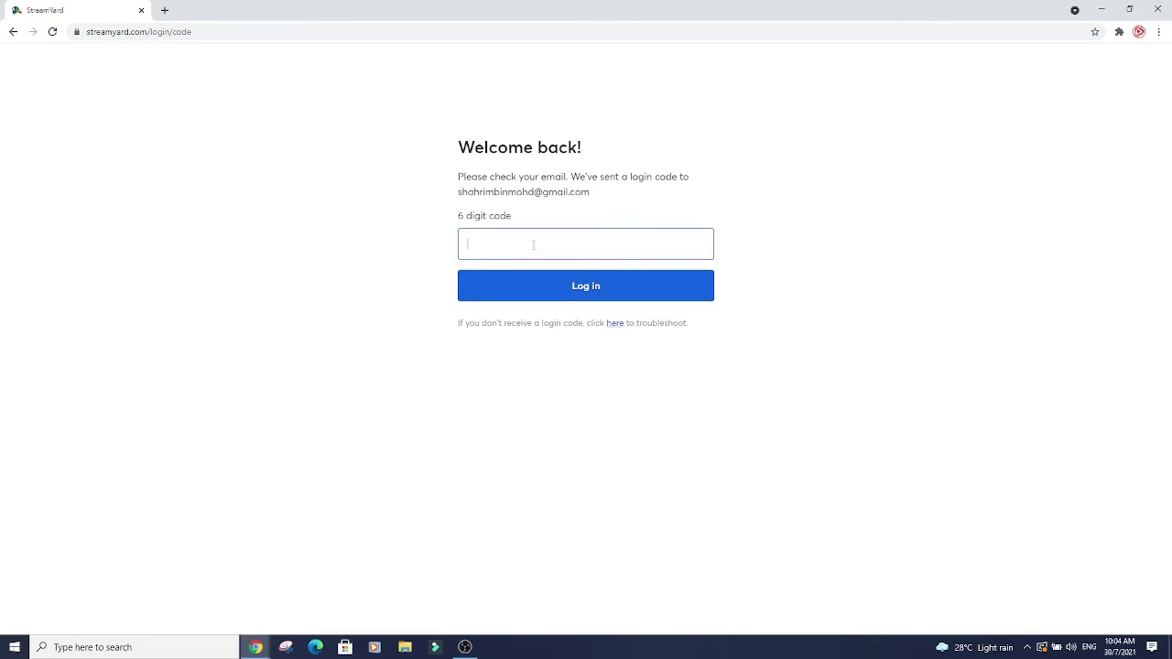
text(1)
key(BackSpace)
click(465, 647)
click(465, 647)
click(517, 292)
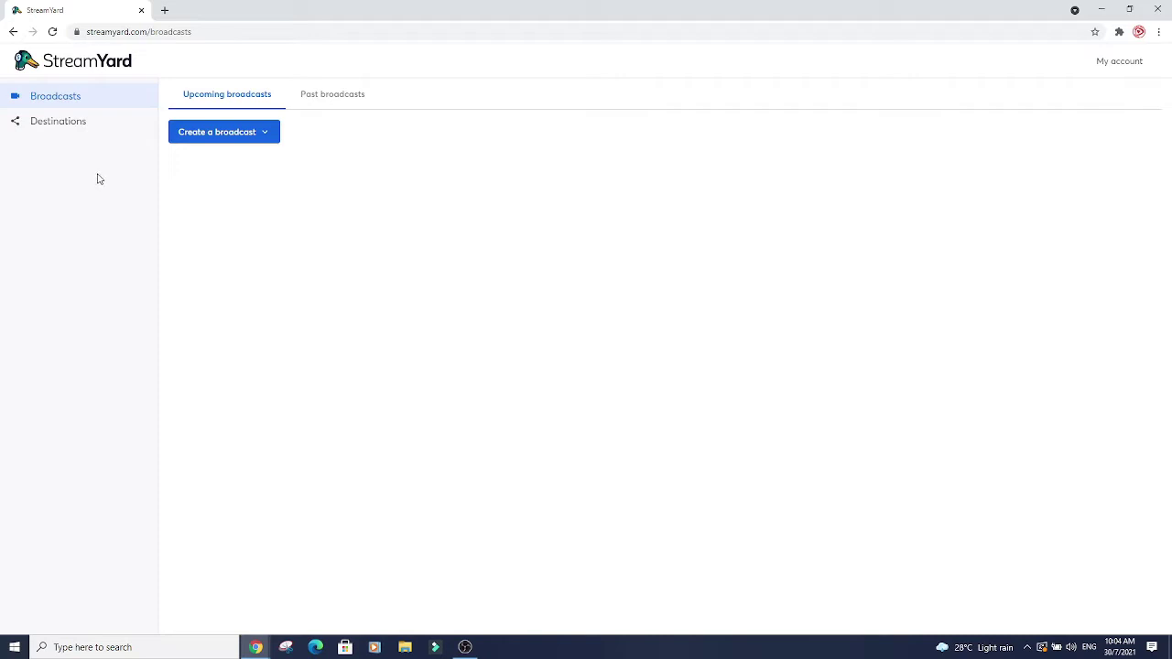
Show the seven connected Facebook and YouTube destinations from the Destinations sidebar item
click(70, 131)
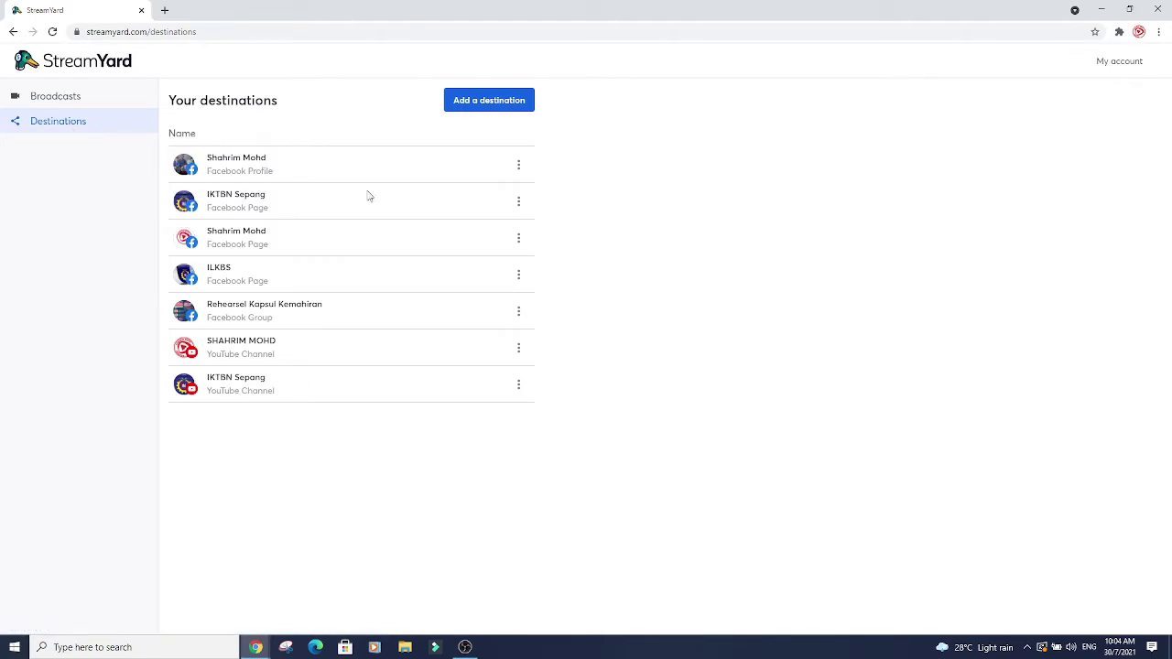
Bring up the Add a destination options for Facebook, LinkedIn, YouTube, Periscope, Twitch and Custom RTMP
click(471, 108)
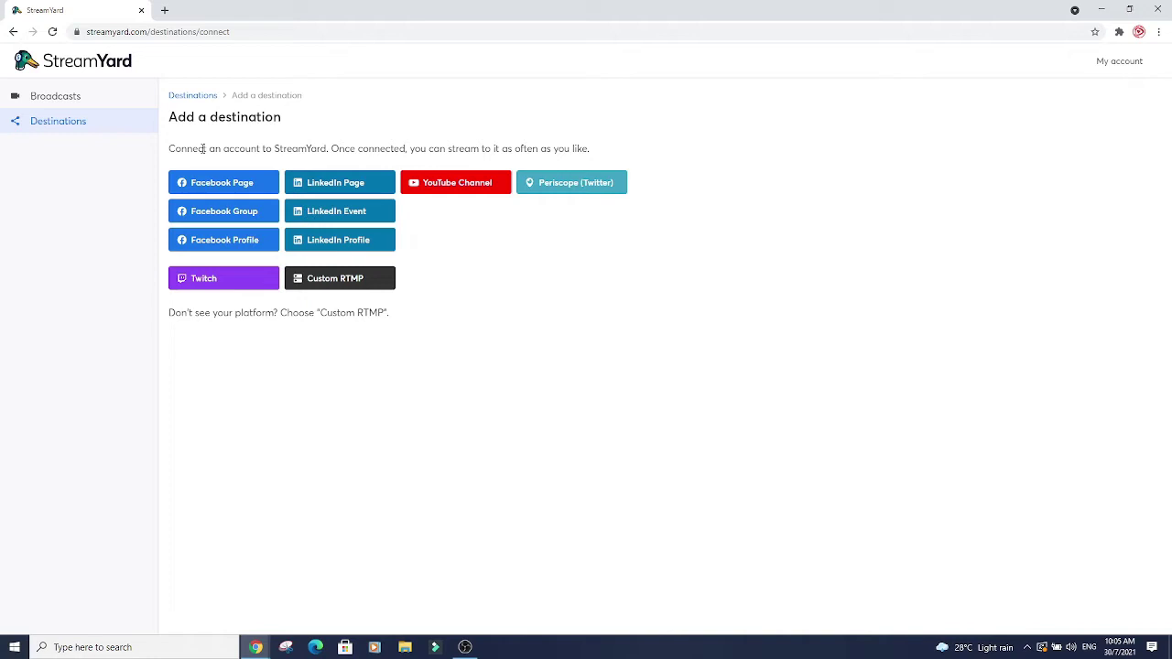
Go back to the Your destinations list via the Destinations sidebar item
click(78, 123)
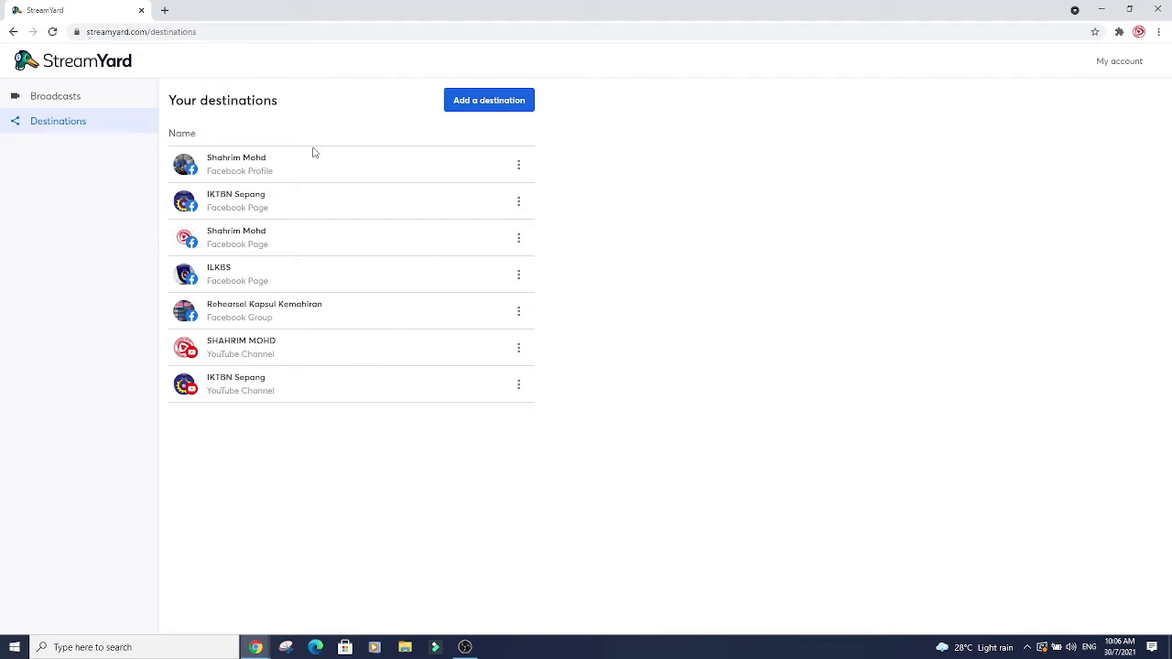
Switch to Broadcasts and glance at the Create a broadcast options without choosing one
click(124, 102)
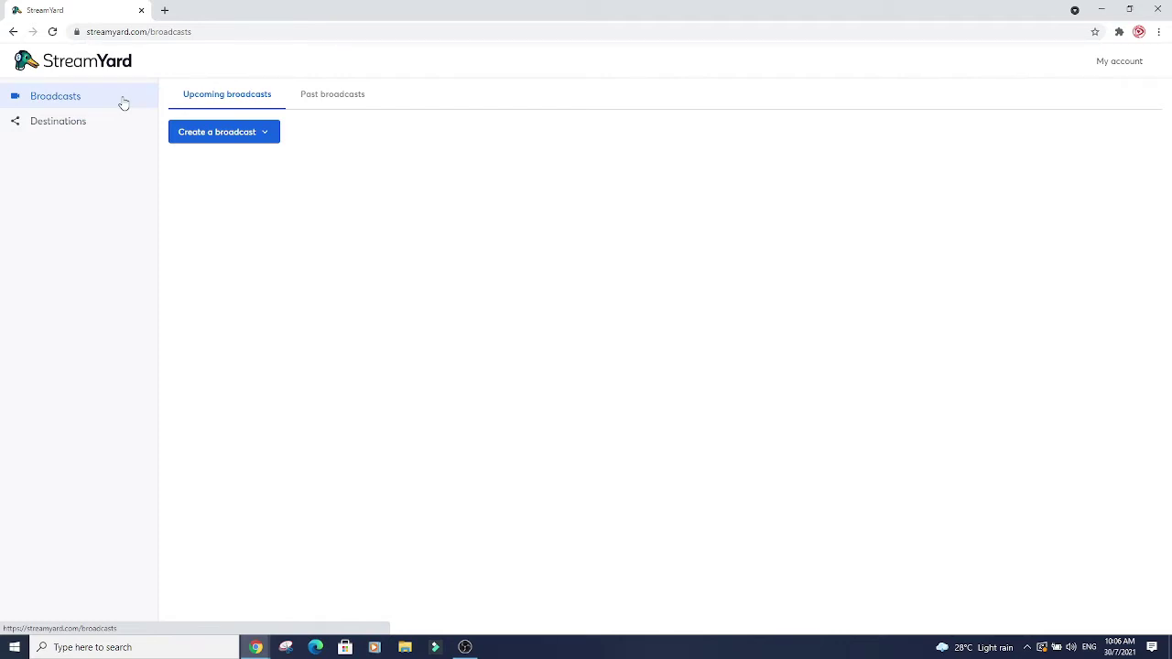
click(192, 140)
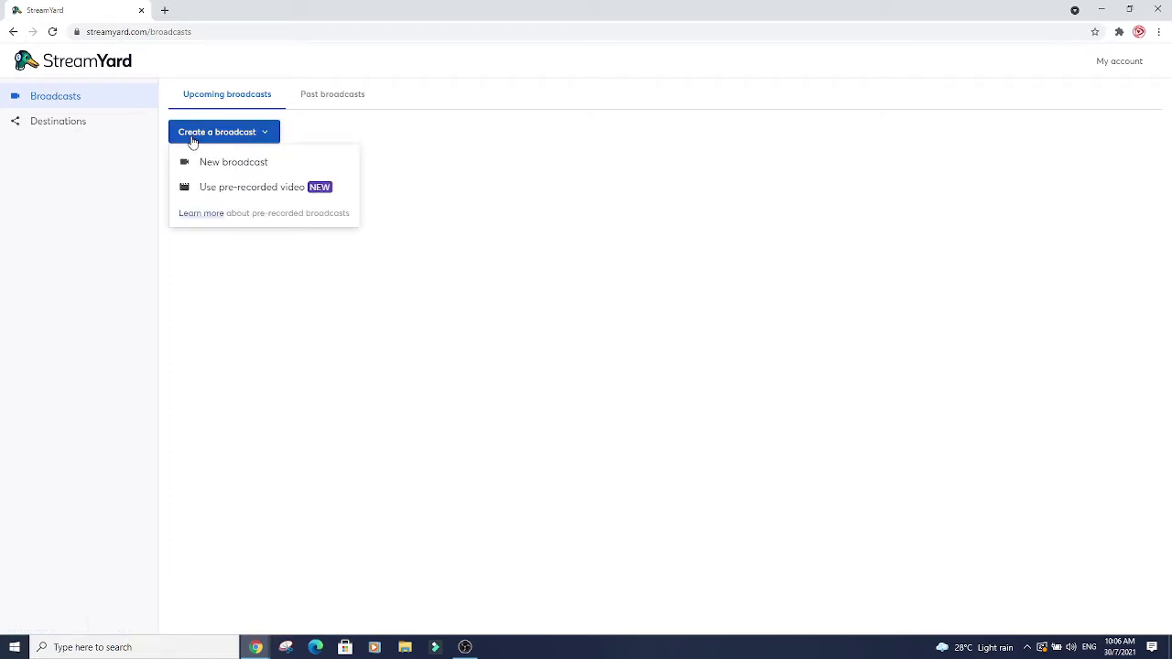
click(274, 136)
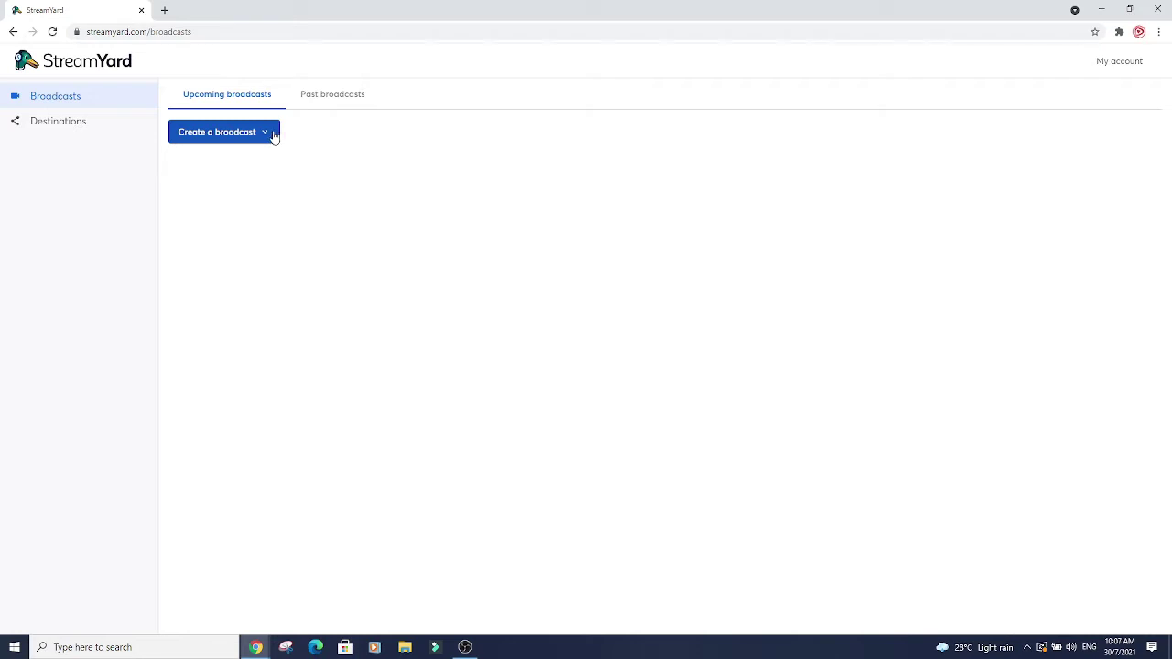
In a new tab, search Google for 'streamyard pricing'
click(165, 10)
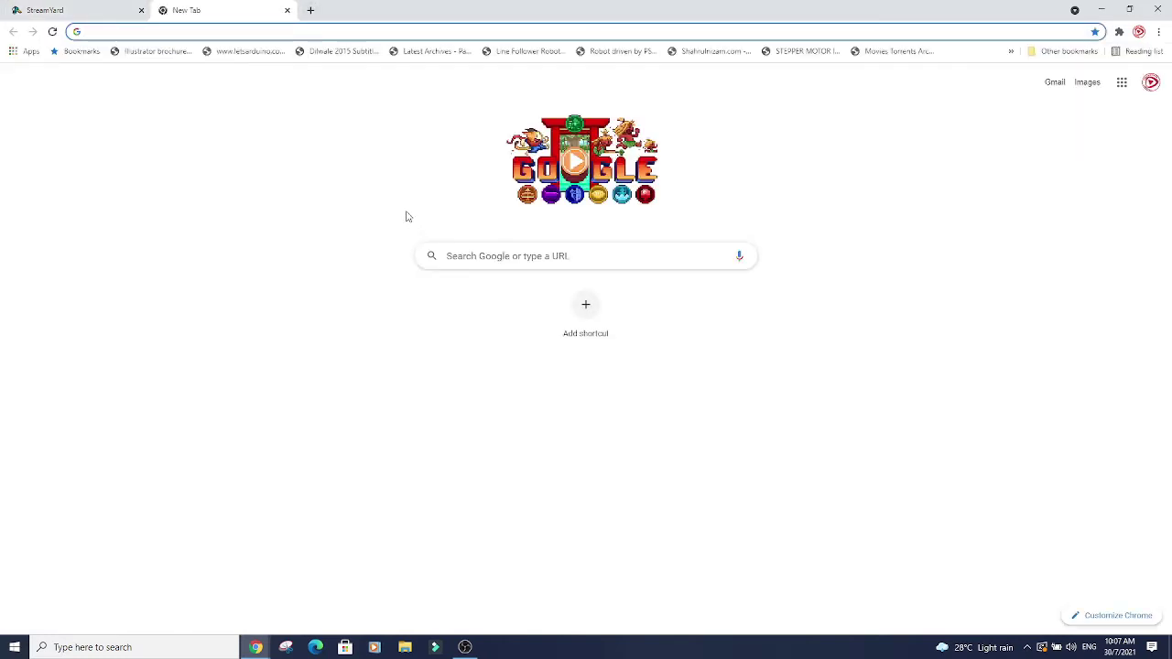
click(454, 256)
text(t)
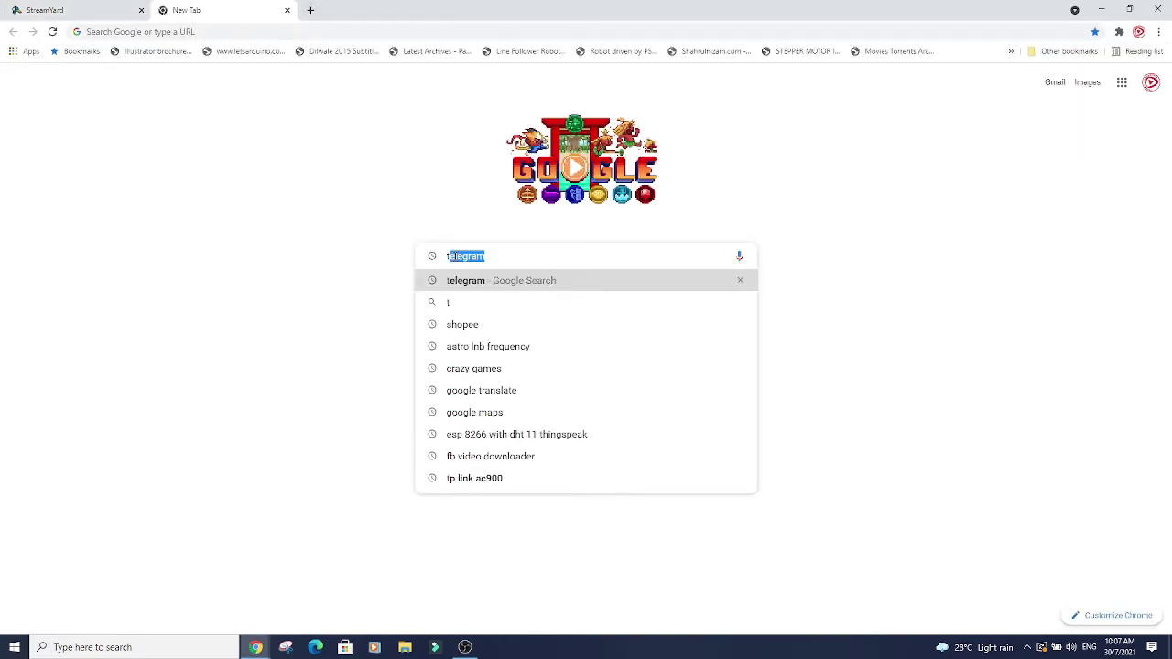
text(reamyard)
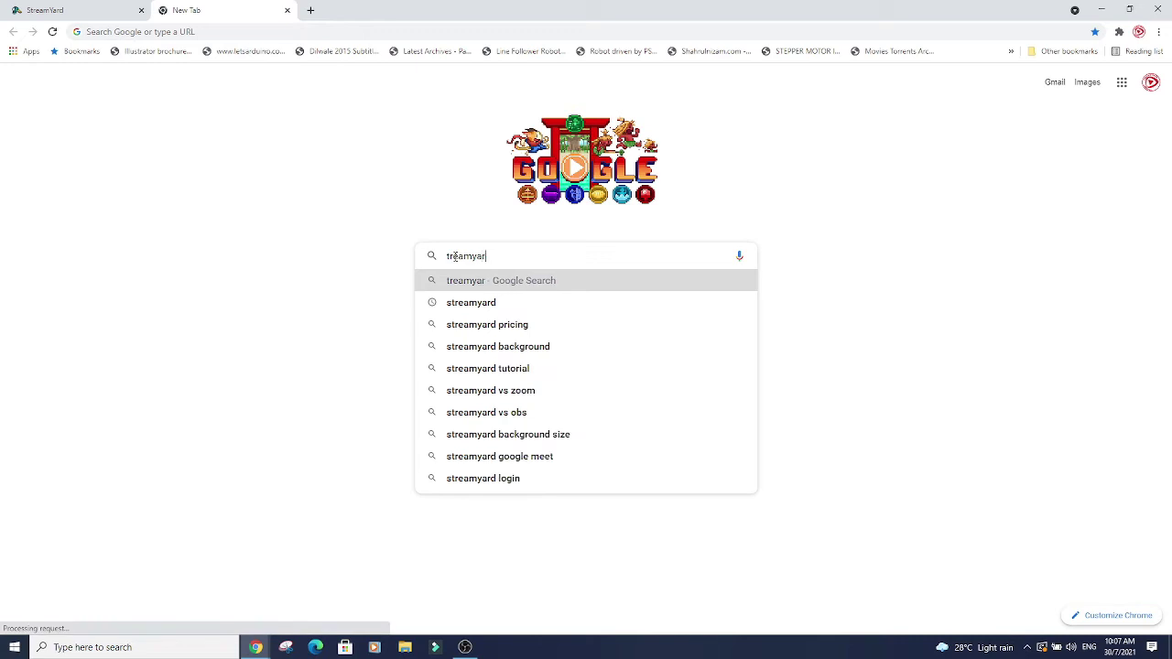
click(489, 325)
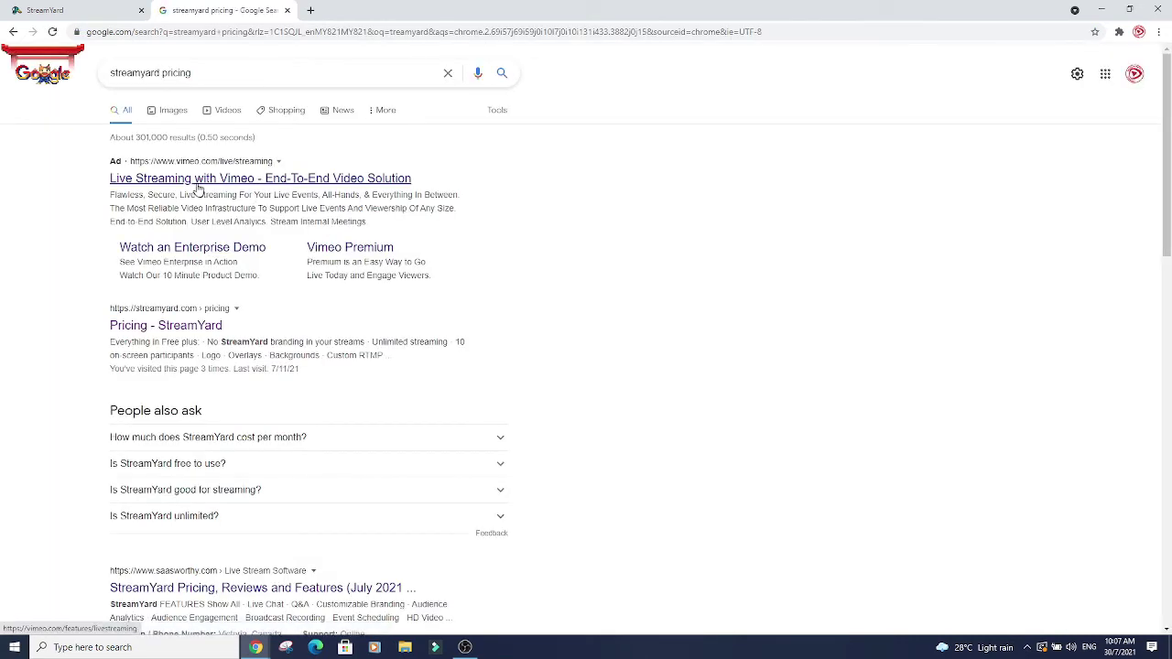
Open the Pricing - StreamYard result and scroll down to the Free, Basic and Professional plans
click(204, 316)
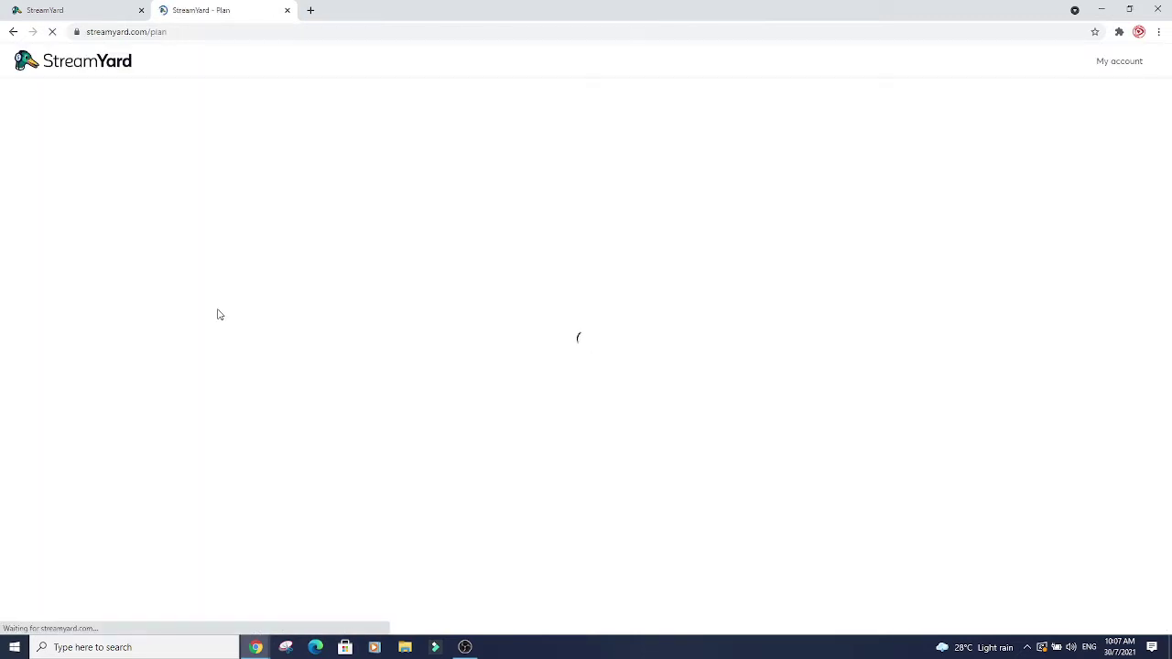
scroll(383, 320, down, 2)
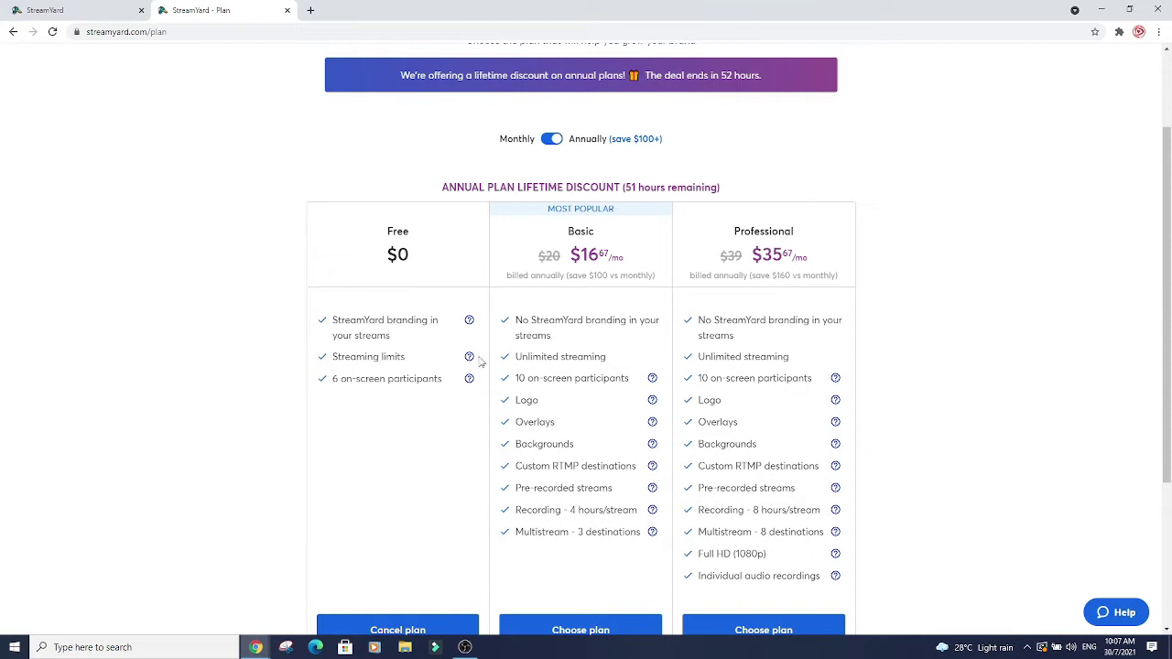
Review the plan features, including Professional's 8 destinations, 8-hour recording and Full HD
mouse_move(472, 360)
mouse_move(468, 381)
mouse_move(651, 381)
mouse_move(655, 404)
mouse_move(658, 468)
mouse_move(655, 490)
mouse_move(654, 516)
scroll(646, 546, down, 1)
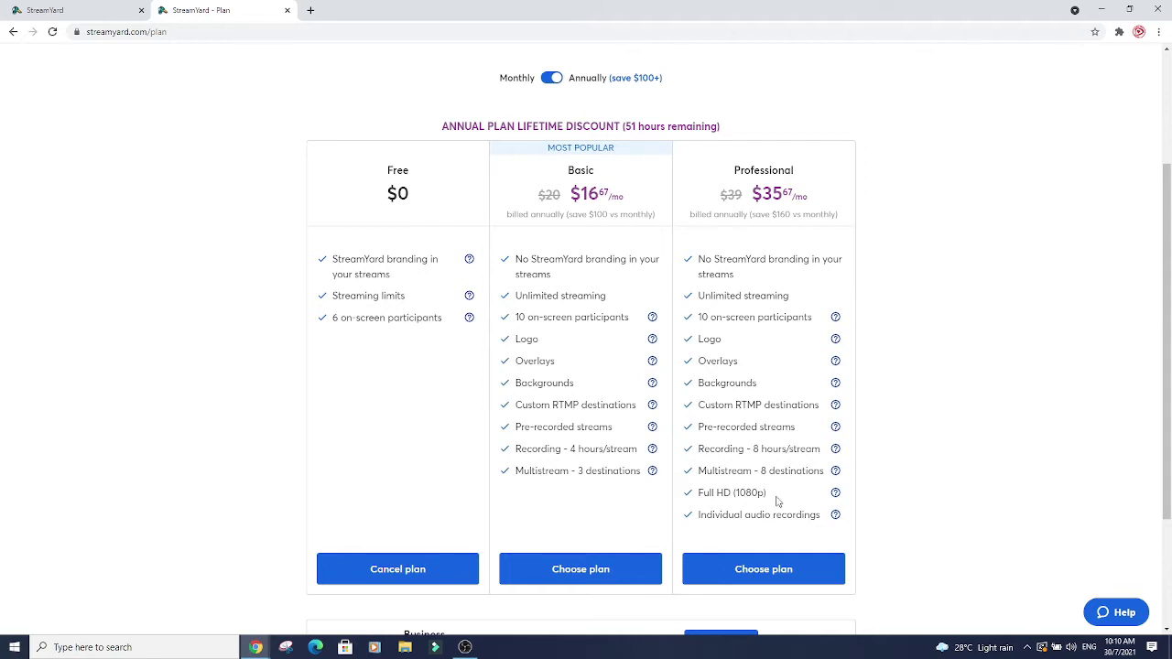
scroll(632, 403, down, 3)
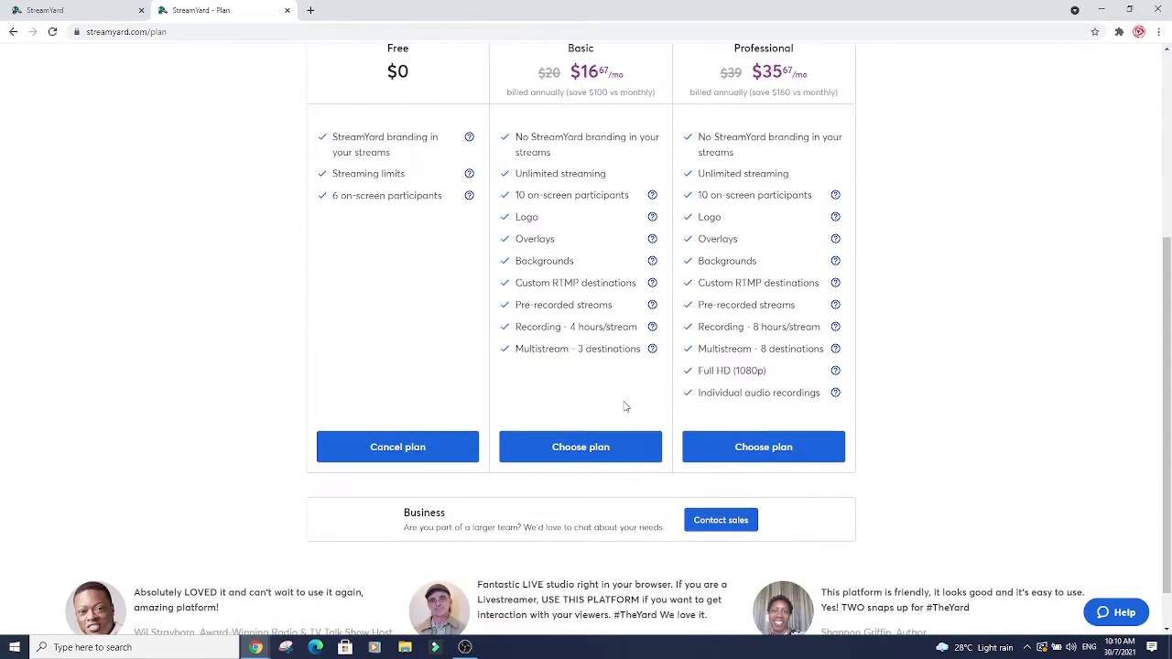
scroll(624, 403, up, 3)
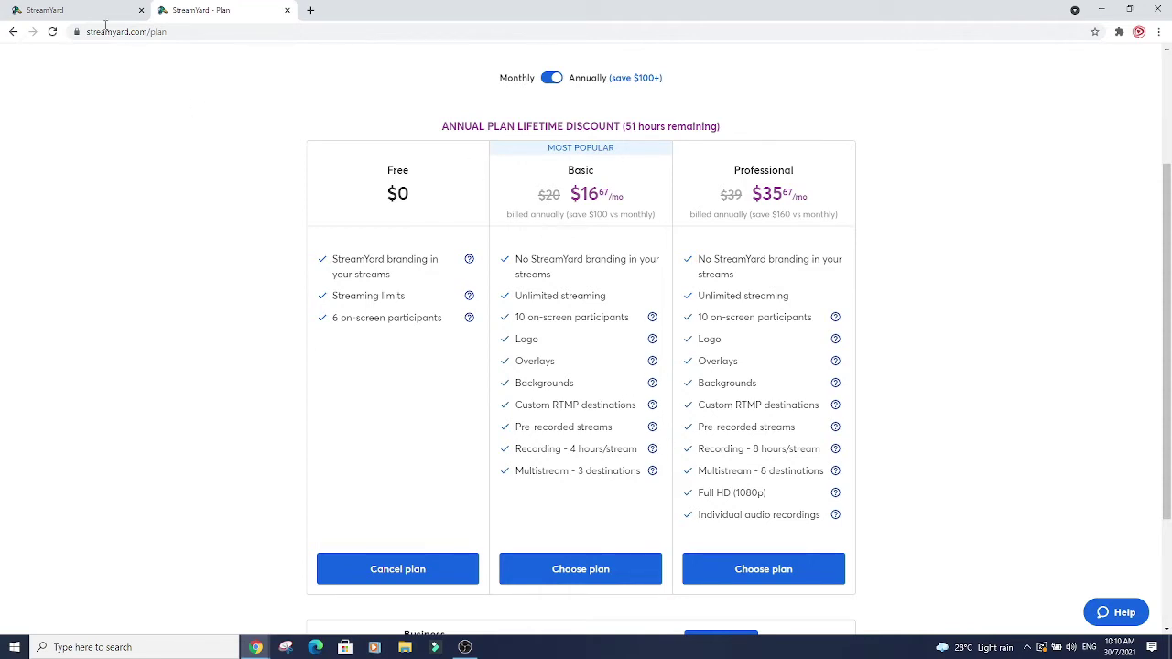
Go back to the broadcasts overview and open the Past broadcasts list
click(91, 11)
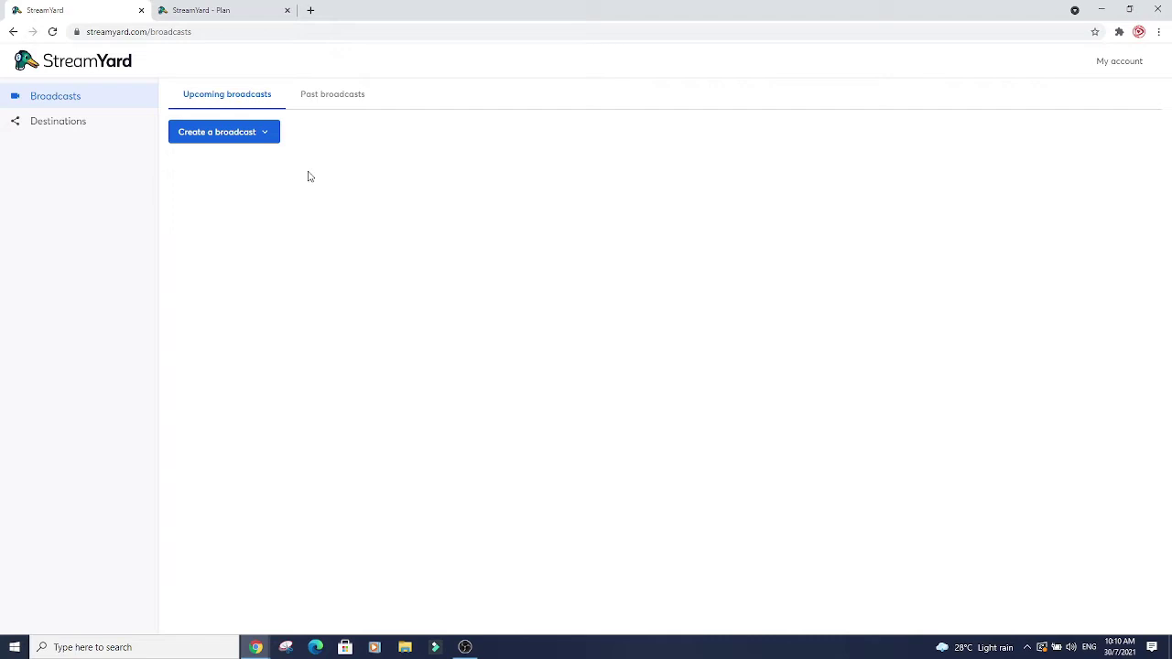
click(315, 99)
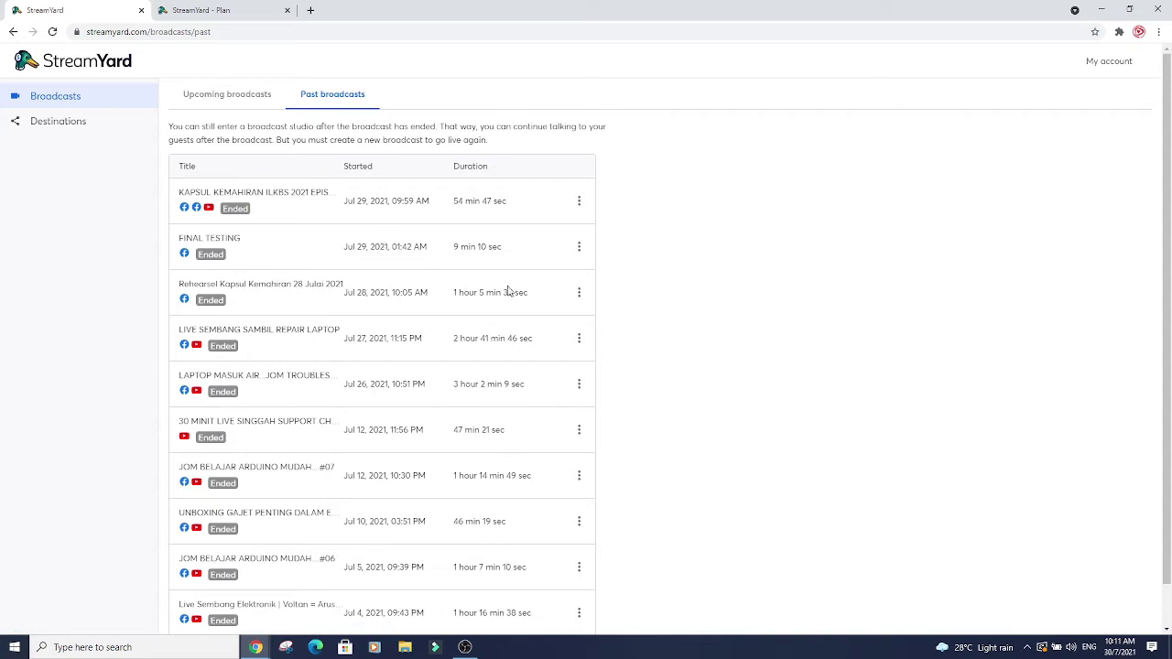
scroll(346, 252, down, 1)
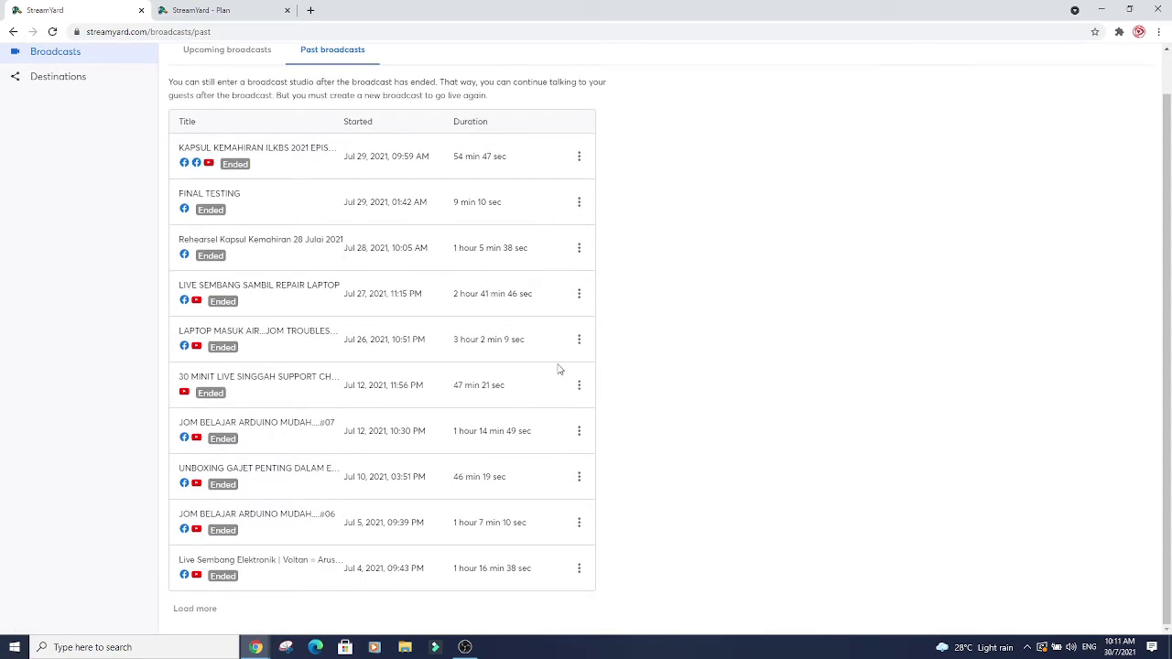
Load the older past broadcasts and scroll through the full list
click(195, 608)
scroll(487, 395, down, 3)
scroll(487, 396, down, 2)
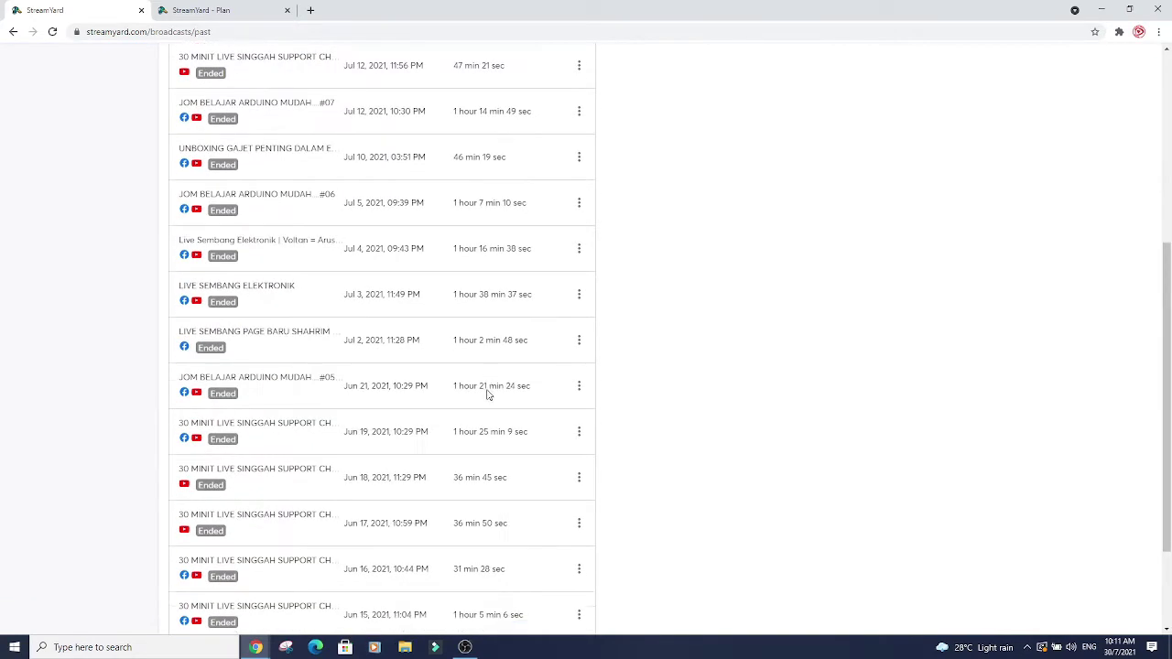
scroll(186, 346, up, 15)
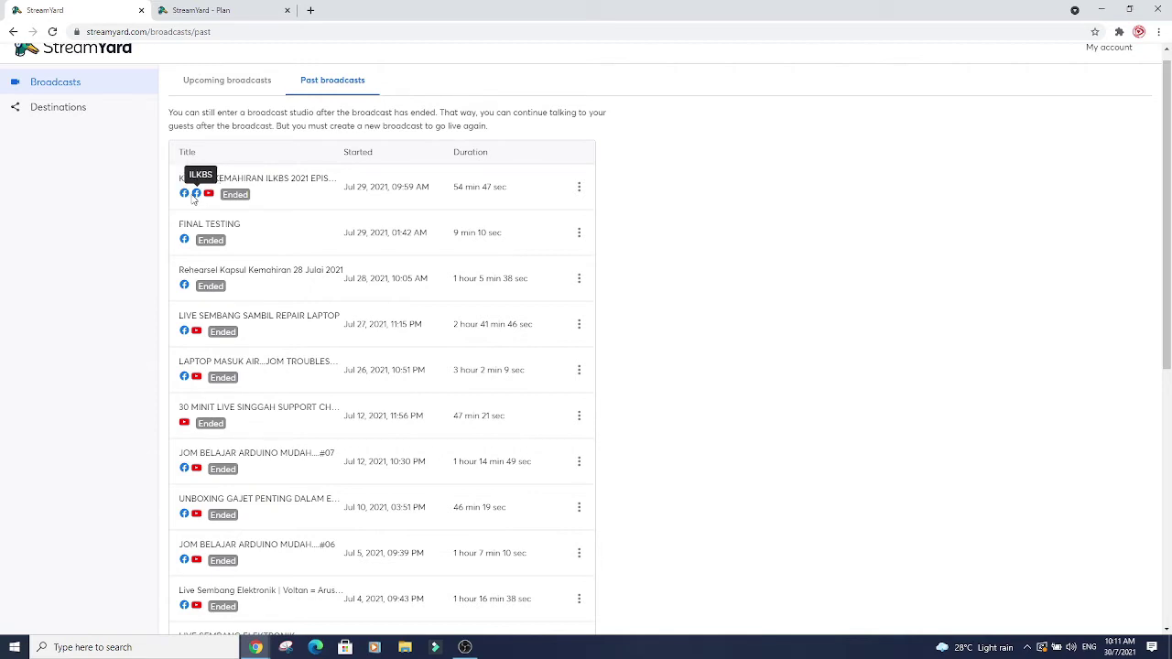
scroll(213, 200, down, 2)
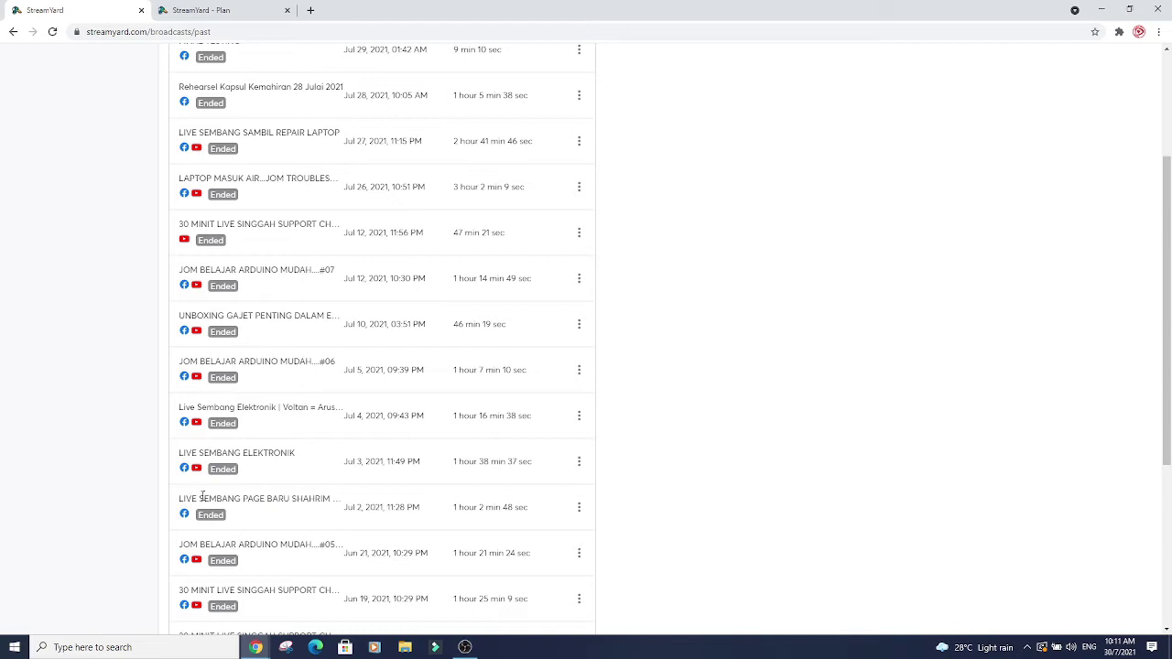
scroll(203, 499, down, 1)
scroll(206, 504, down, 1)
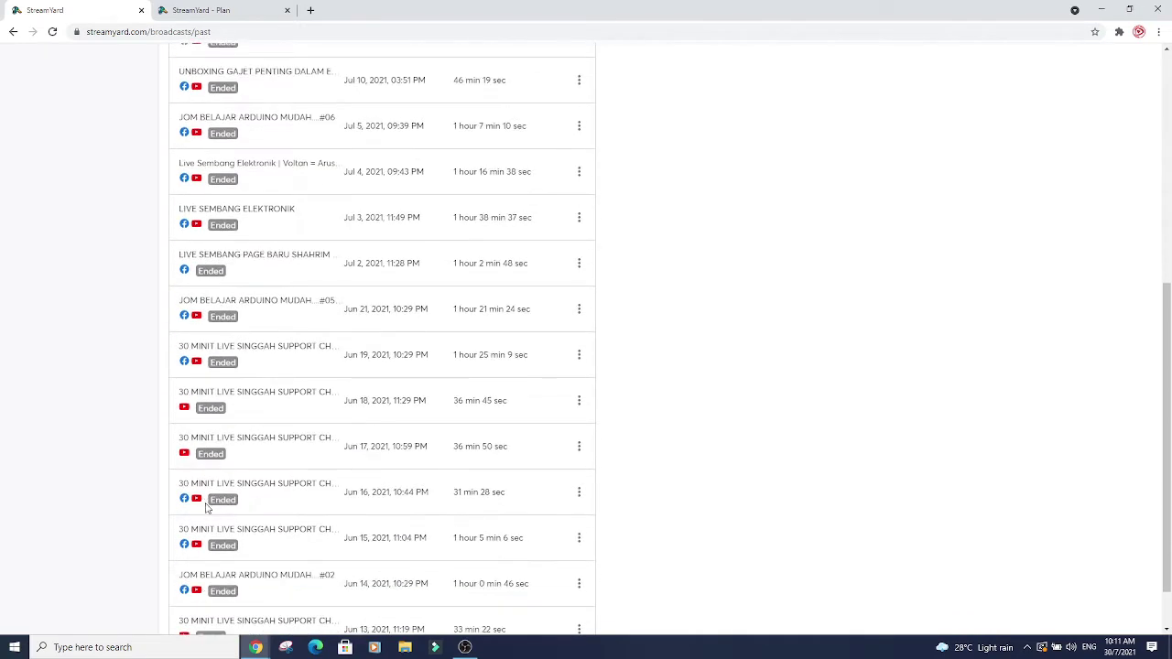
scroll(540, 393, up, 3)
scroll(540, 393, up, 1)
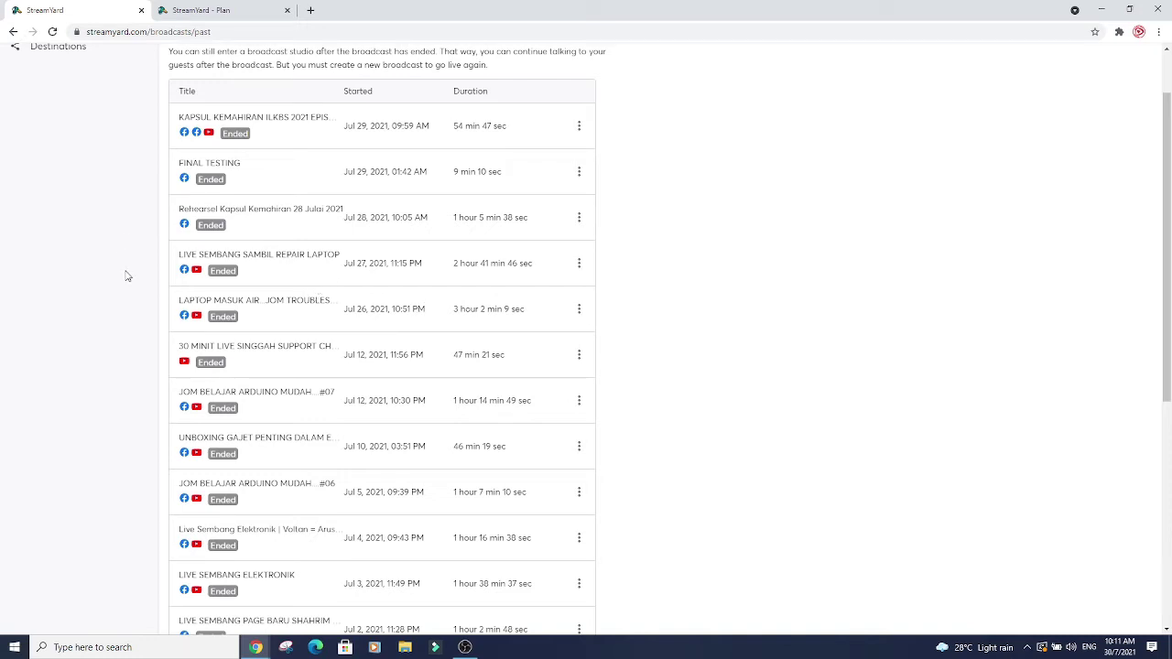
Check the options of the 'Rehearsel Kapsul Kemahiran 28 Julai 2021' broadcast, then return to Upcoming broadcasts
click(578, 221)
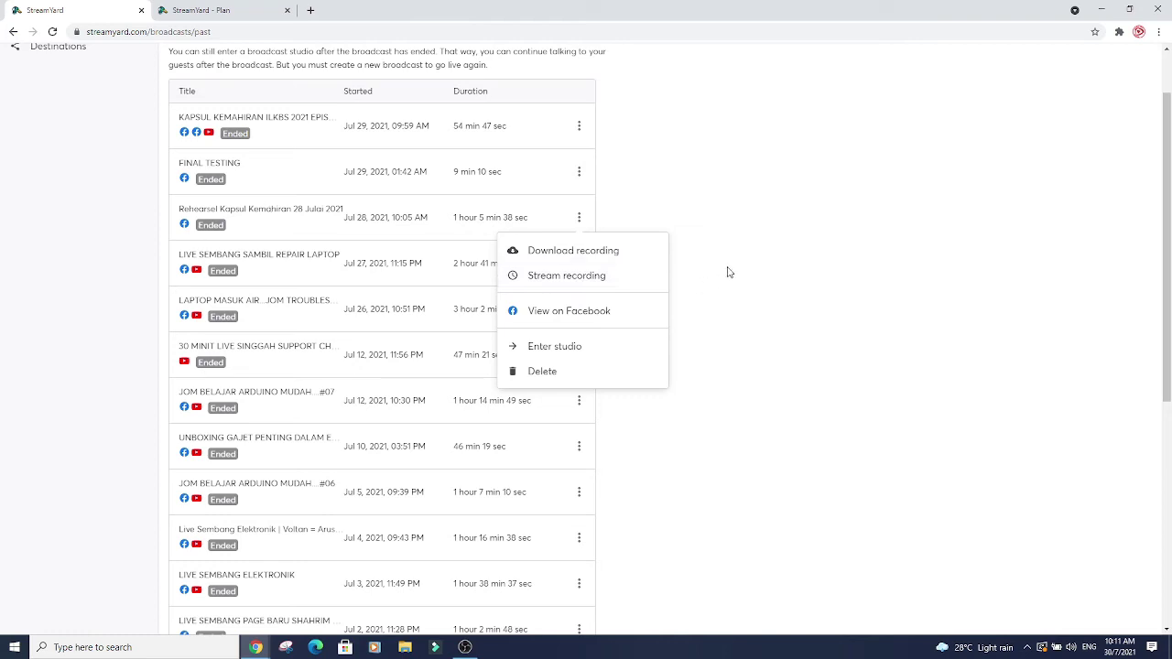
scroll(665, 309, up, 1)
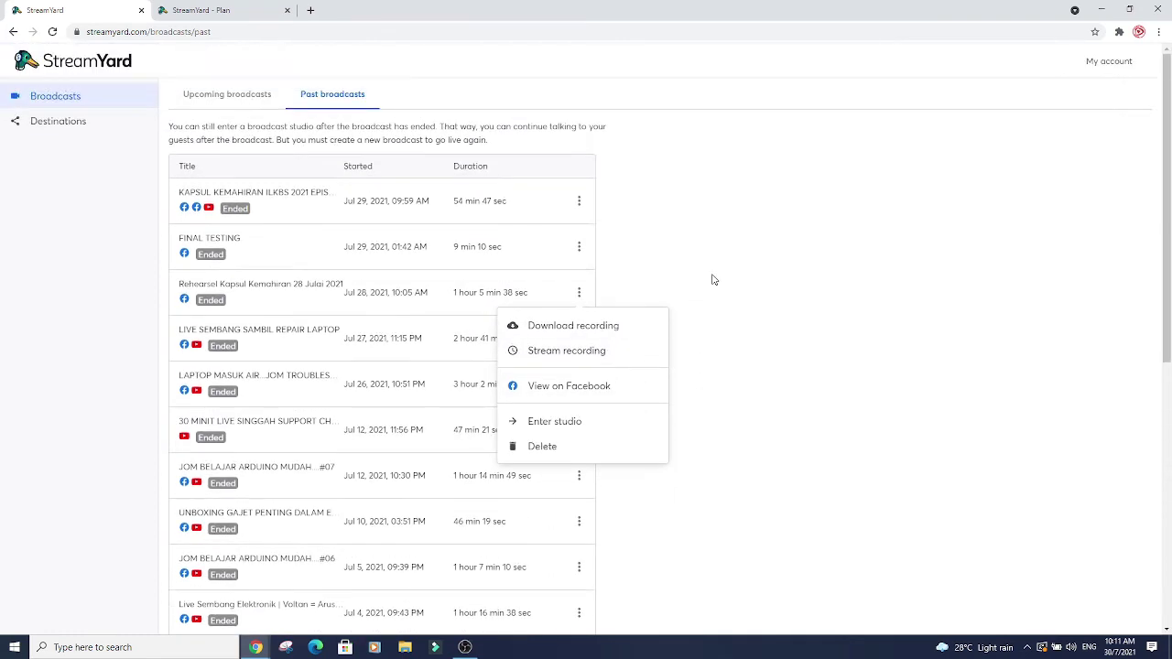
click(229, 98)
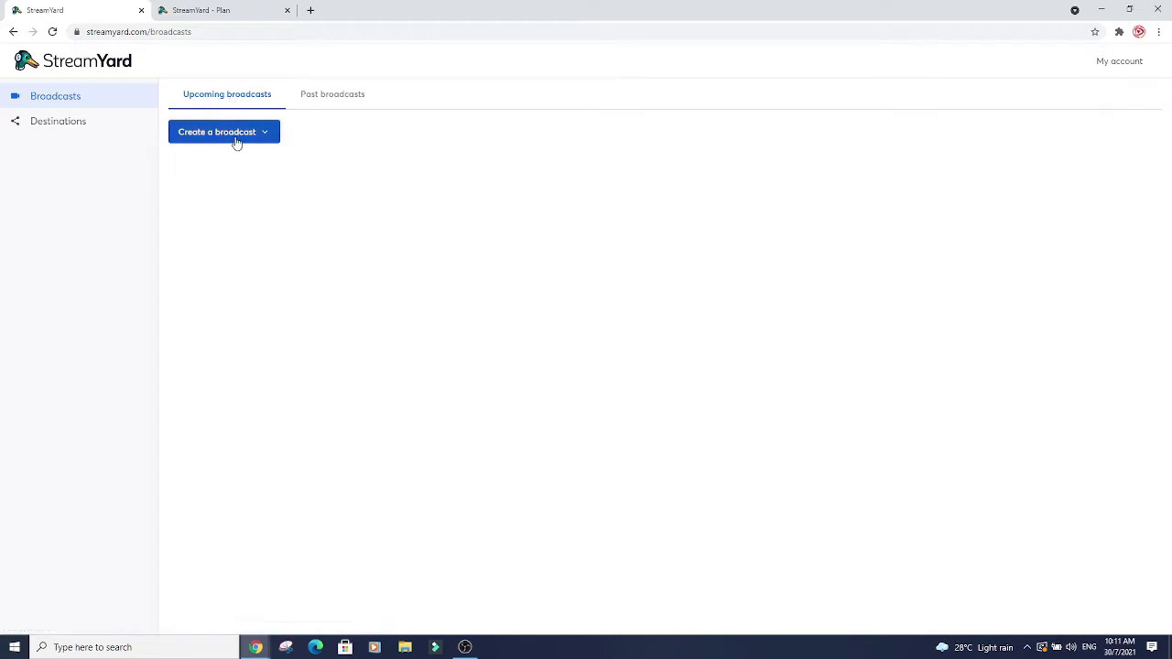
Choose Create a broadcast > New broadcast to reach the destination picker
click(238, 134)
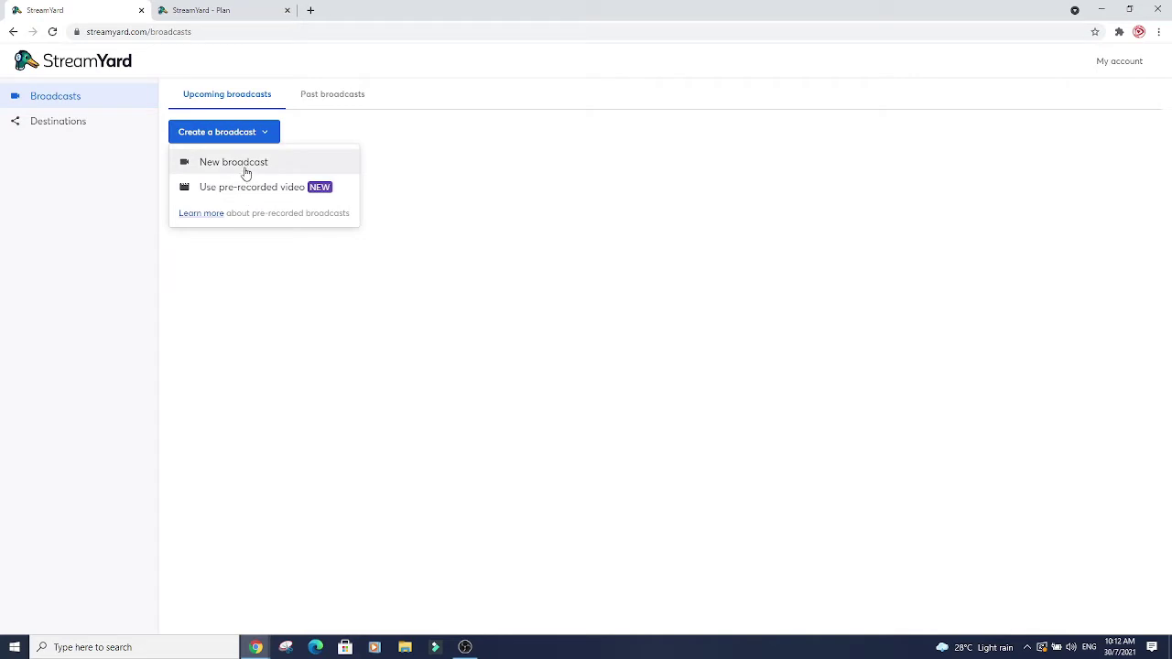
click(247, 165)
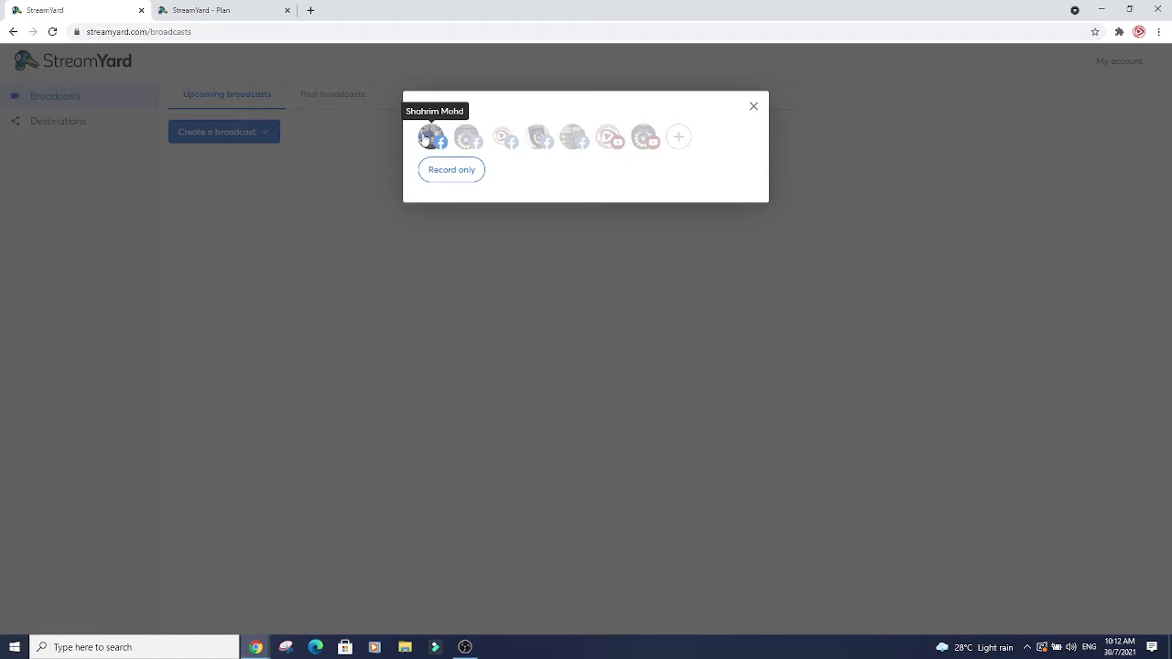
Try selecting several destinations and dismiss the upgrade popup that appears
click(426, 137)
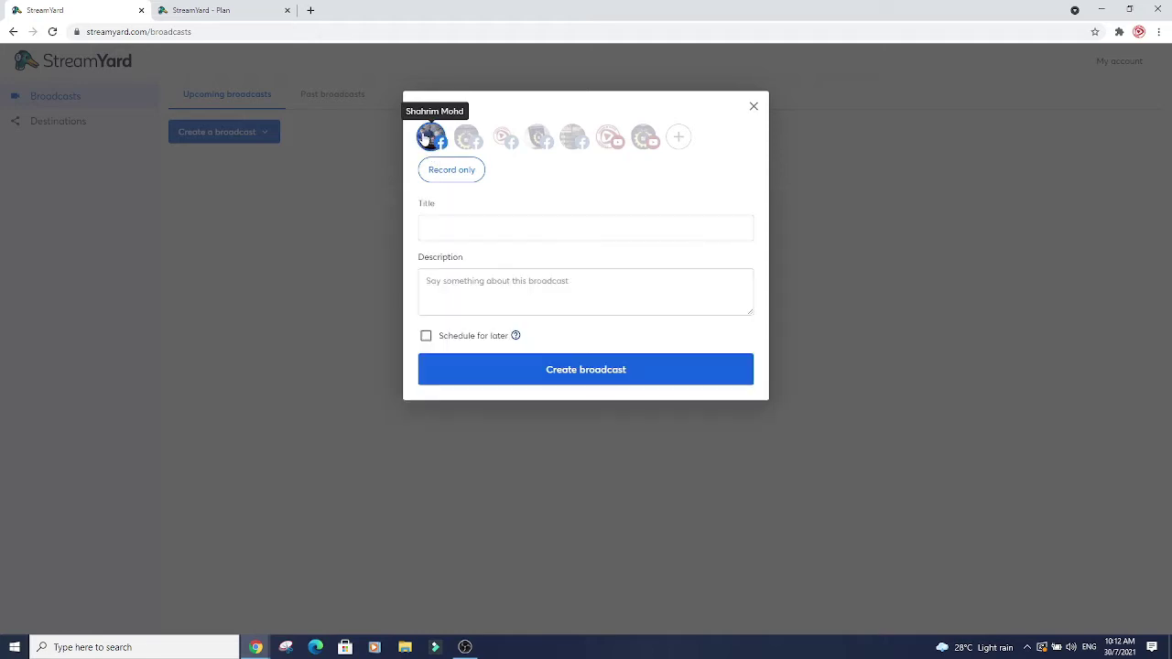
click(425, 137)
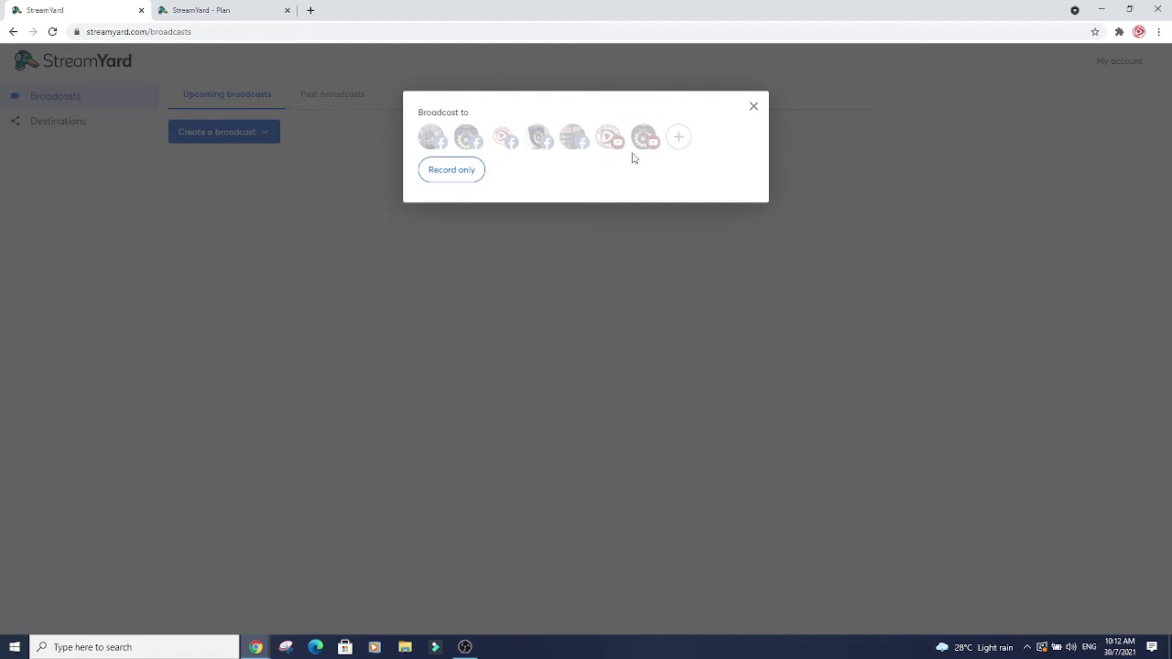
click(432, 137)
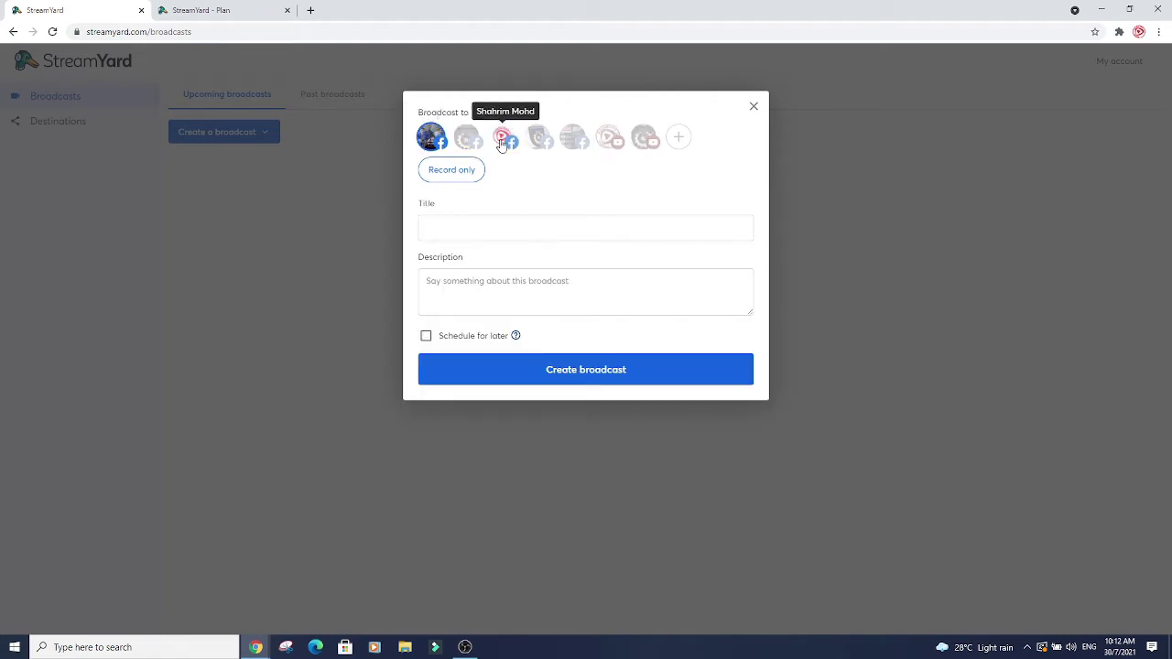
click(502, 139)
click(538, 139)
click(574, 141)
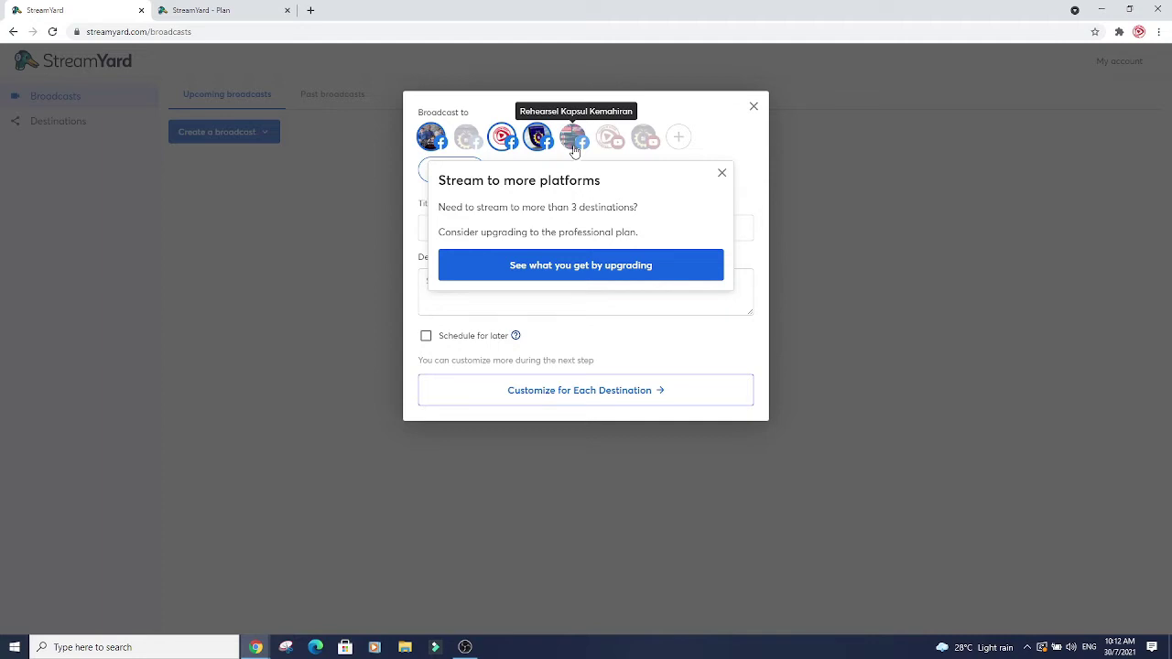
click(722, 174)
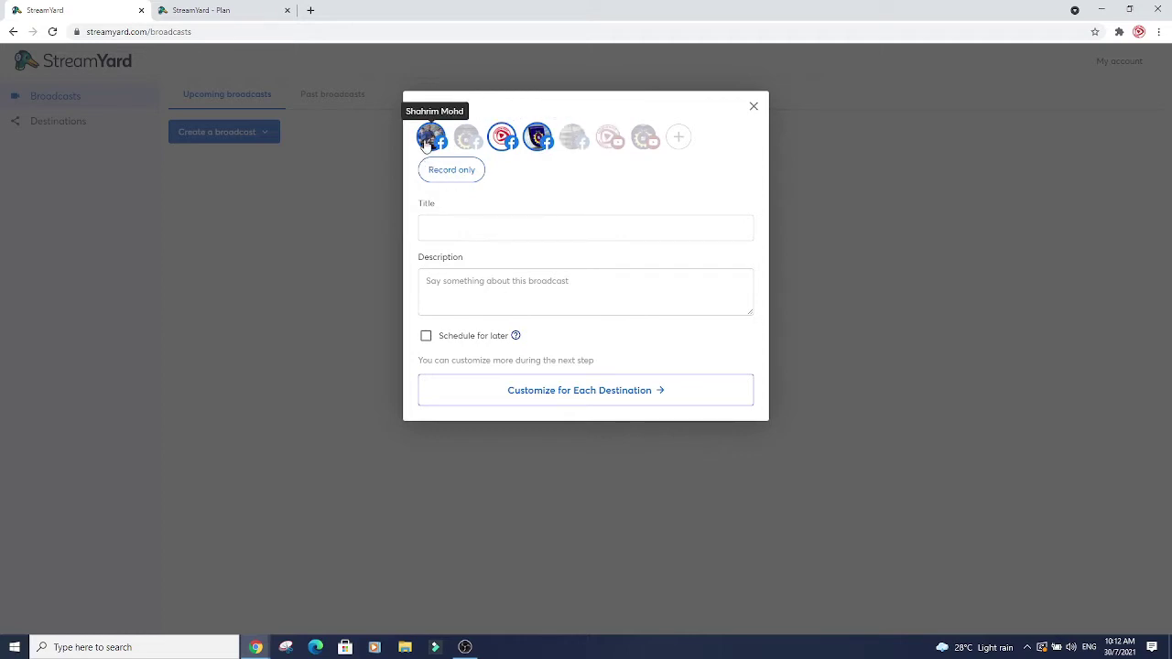
Clear the selection and pick only the two Facebook destinations and YouTube
click(430, 142)
click(504, 139)
click(537, 137)
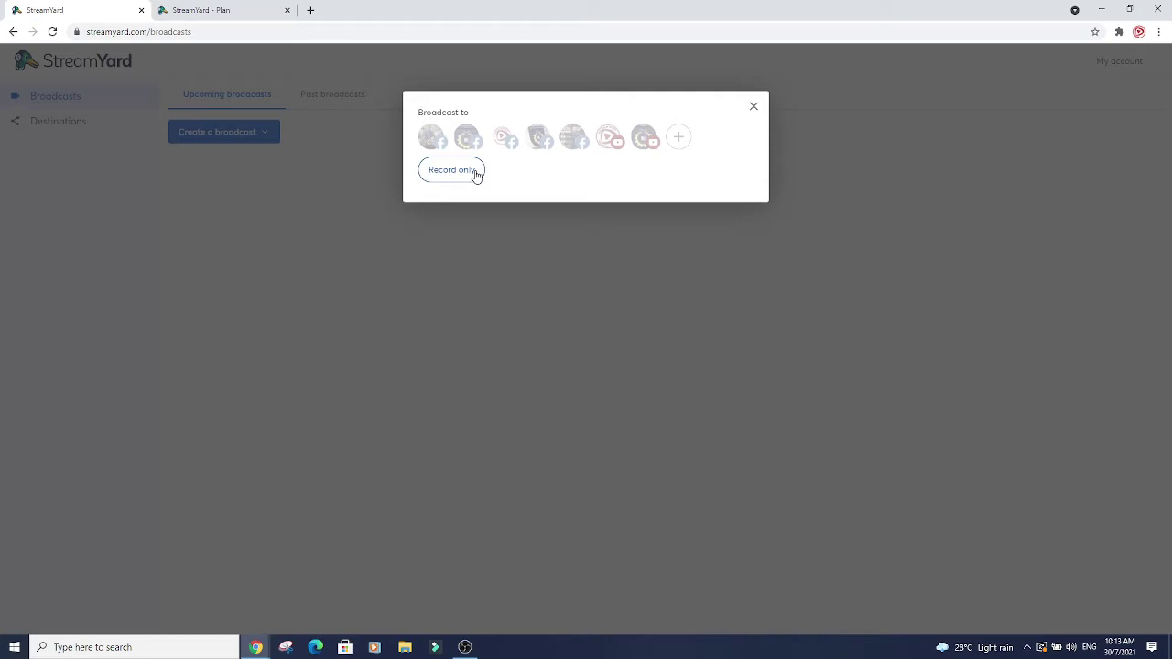
click(431, 137)
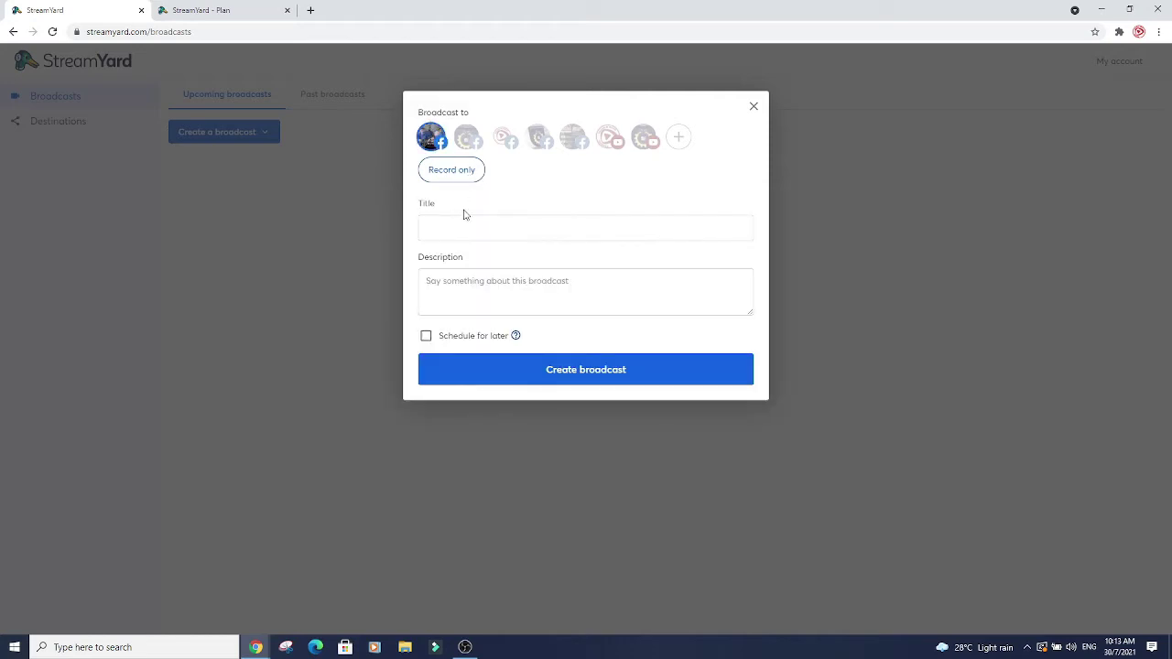
click(502, 139)
click(609, 139)
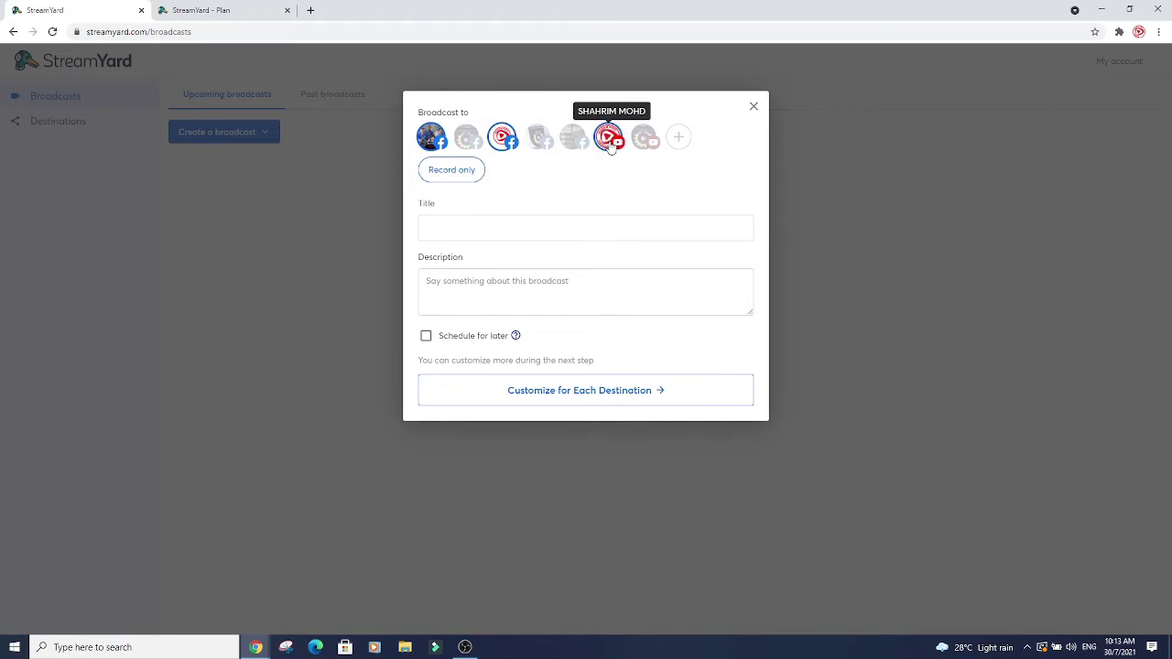
click(443, 230)
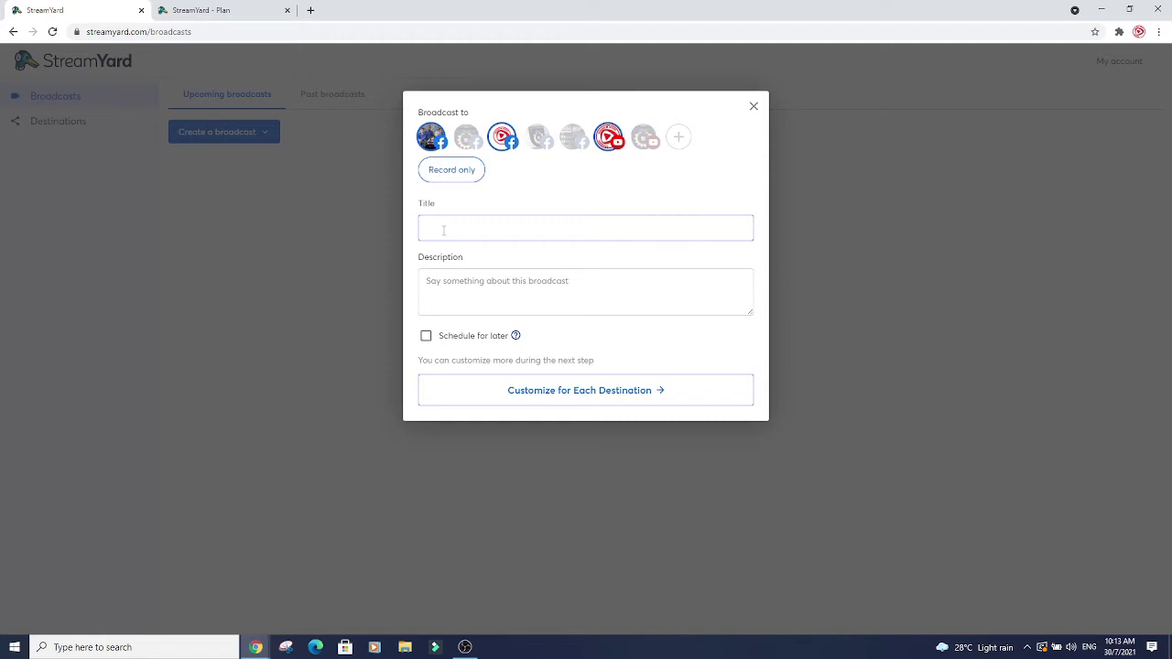
Enter title 'TUTORIAL STREAMYARD' and description 'Perkongsian setup Streamyard paling mudah', fixing the typo
text(TUTORIAL STREAMYARD)
click(475, 281)
text(Perkong)
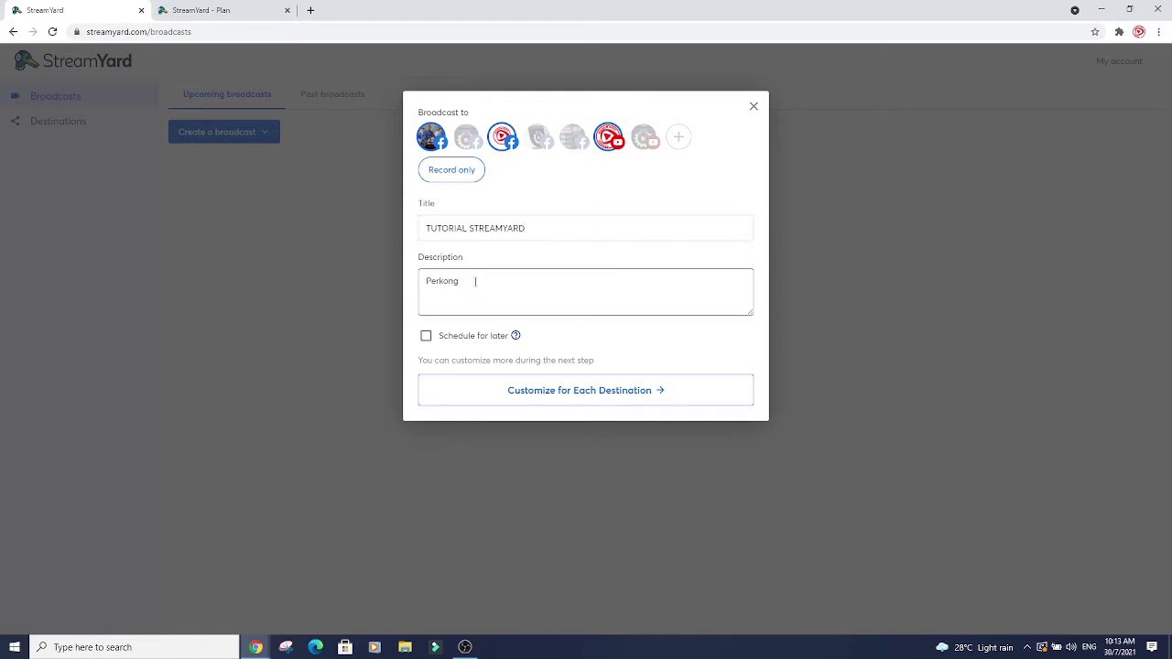
text(sian setup)
text(Treamyard)
key(BackSpace)
key(BackSpace)
key(BackSpace)
key(BackSpace)
key(BackSpace)
key(BackSpace)
key(BackSpace)
key(BackSpace)
text(Streamyard)
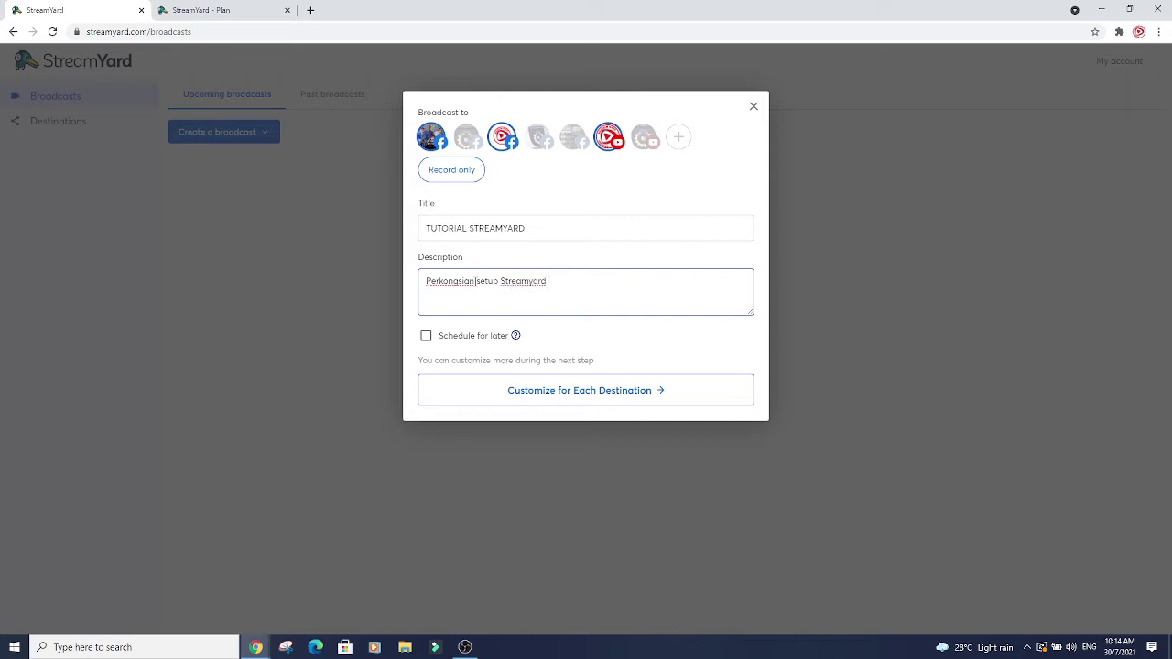
text( paling mudah)
Review the Facebook destination's separate title and description, then create the broadcast
click(502, 393)
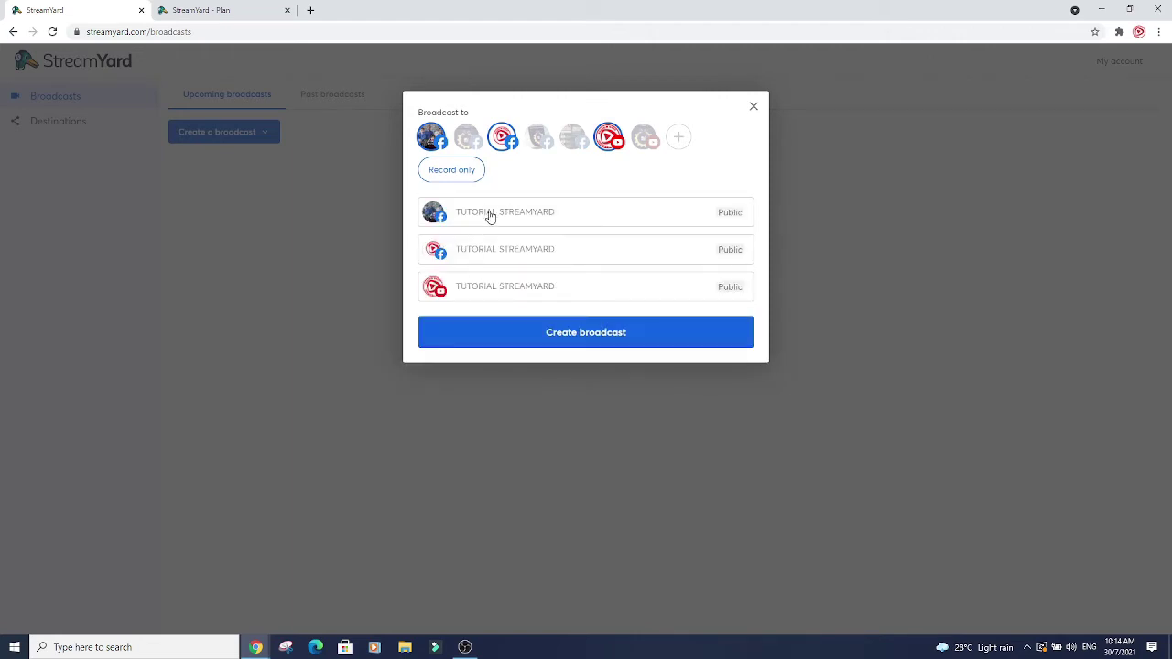
click(519, 259)
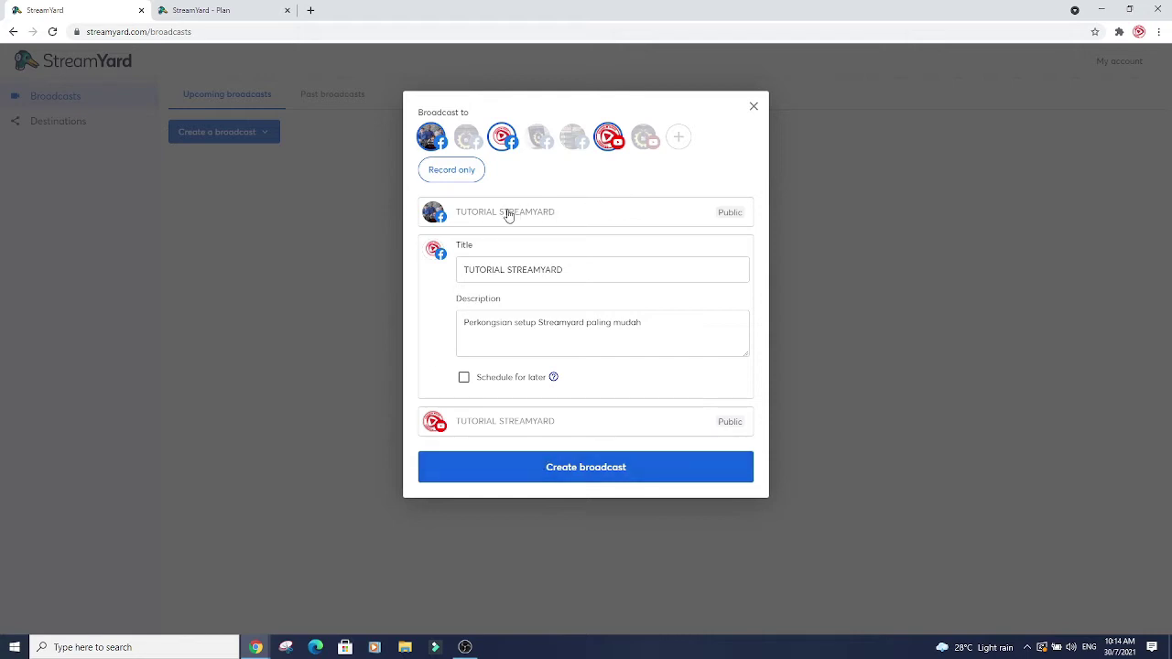
click(513, 467)
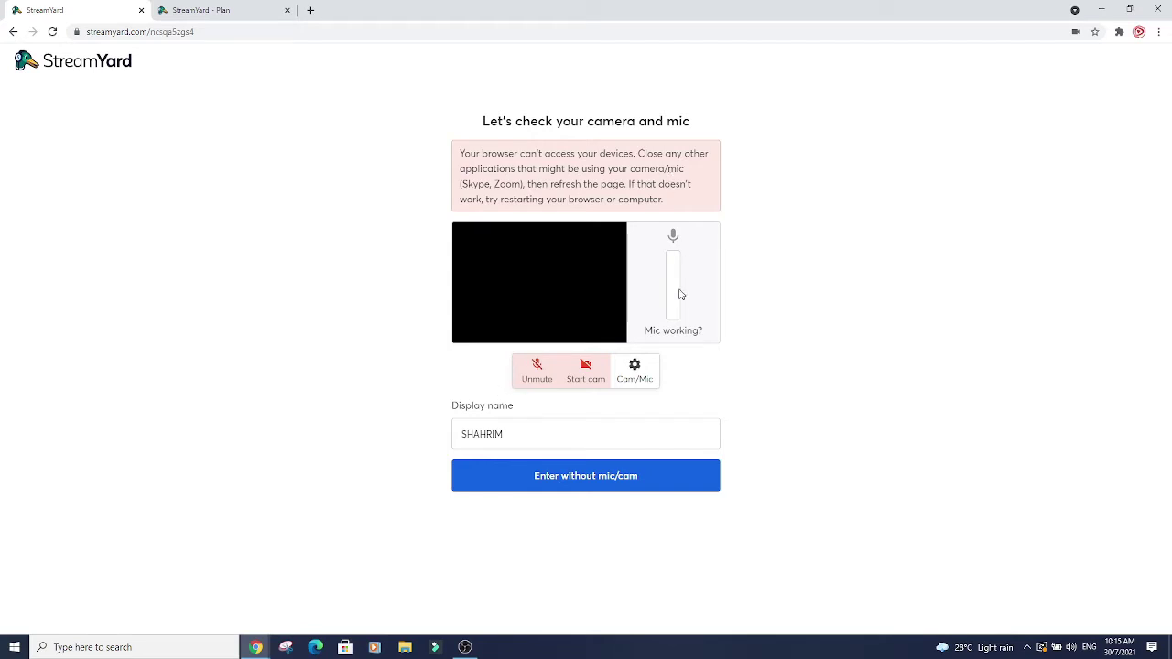
Unmute the mic, try the camera, and open the camera list in Cam/Mic settings
click(536, 381)
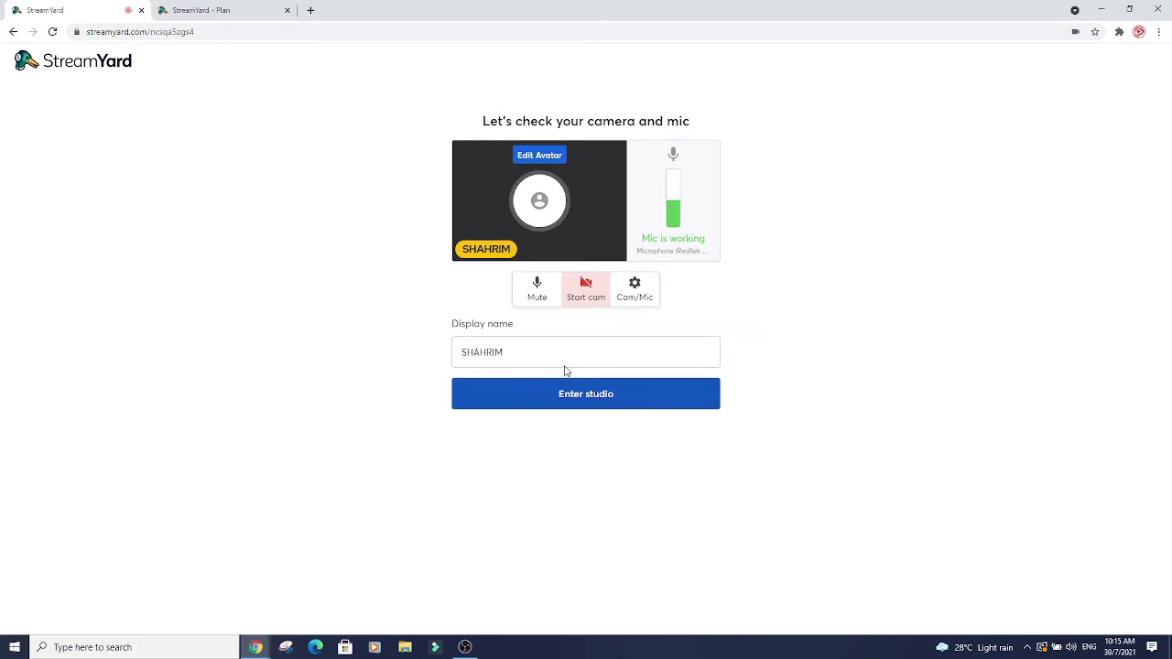
click(588, 291)
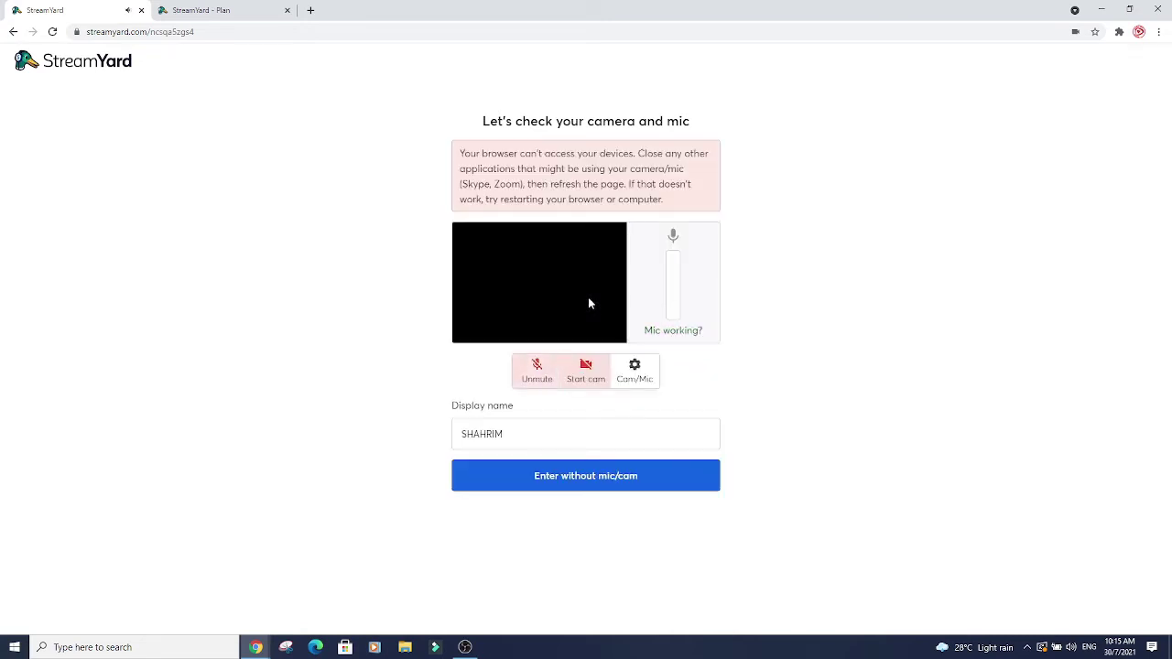
click(619, 375)
click(594, 399)
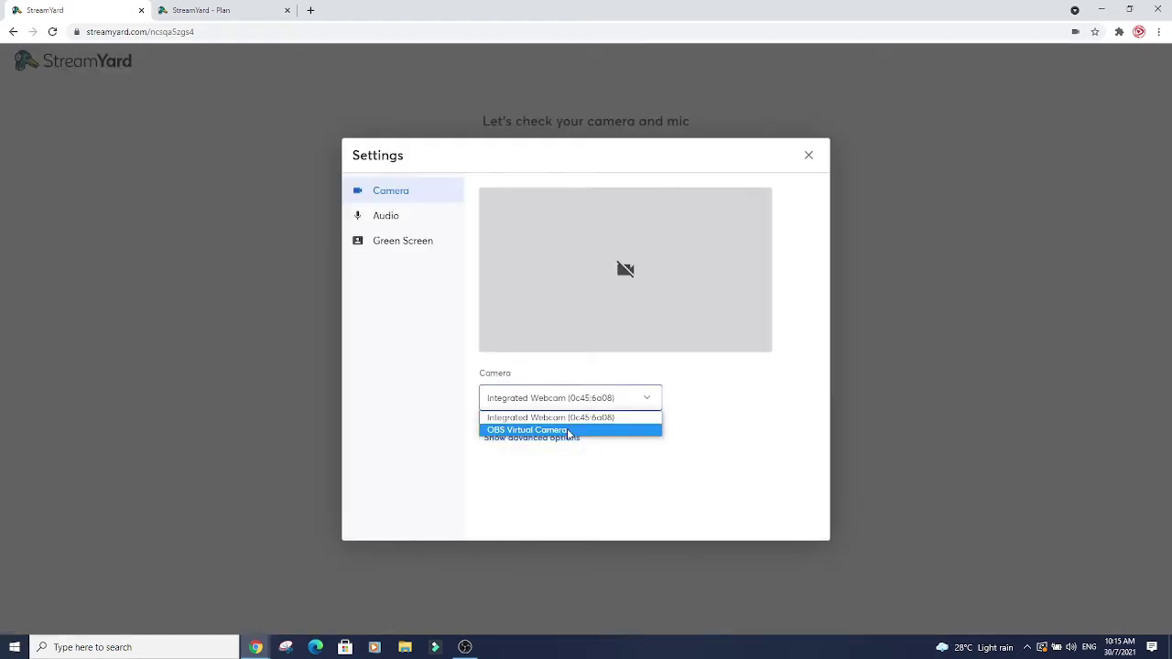
Keep Integrated Webcam and set the mic to Default - Microphone (Realtek Audio) in advanced Audio settings
click(586, 417)
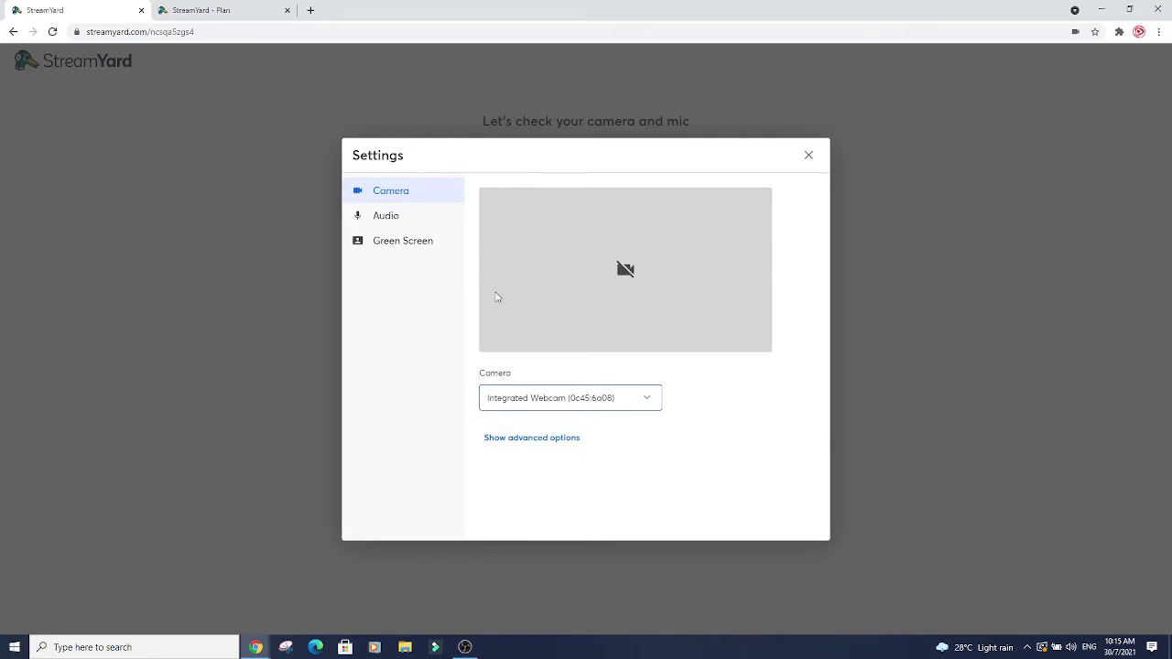
click(517, 441)
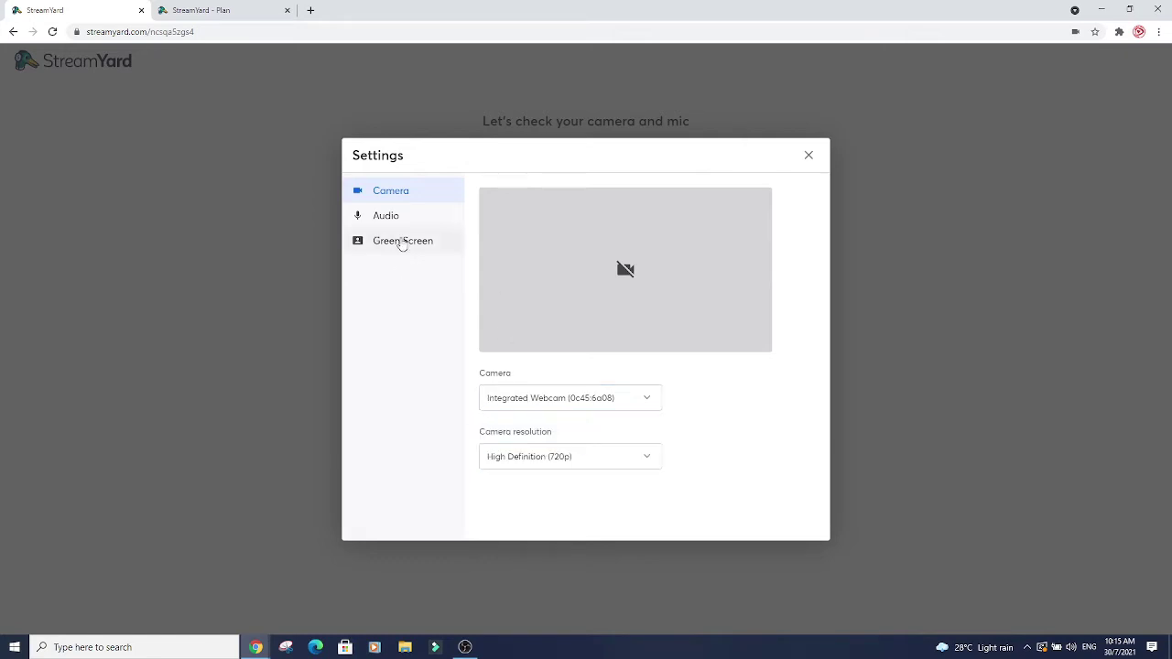
click(395, 218)
click(614, 225)
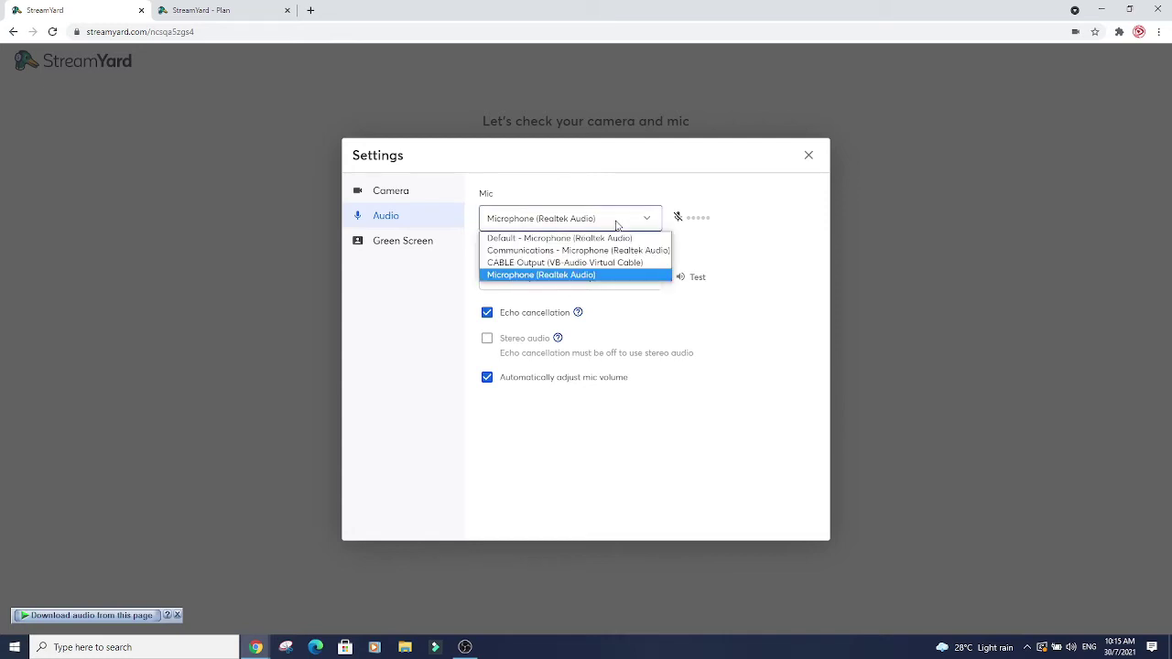
key(Up)
key(Up)
key(Up)
key(Return)
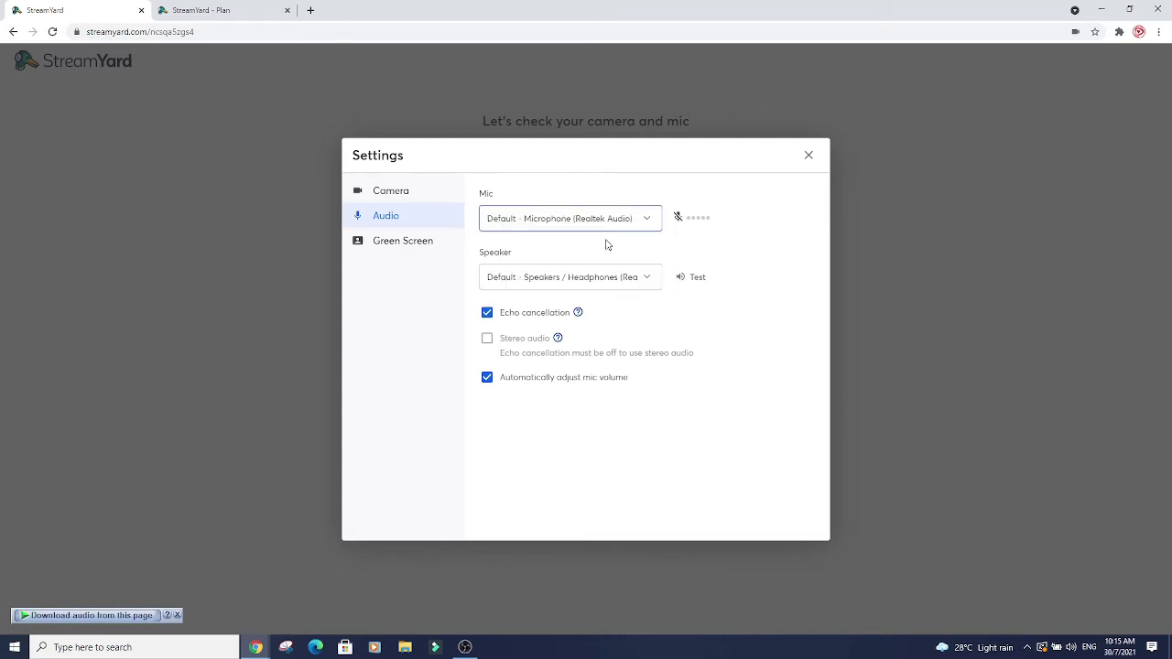
Close Settings and check Chrome's camera permission for the site
click(808, 157)
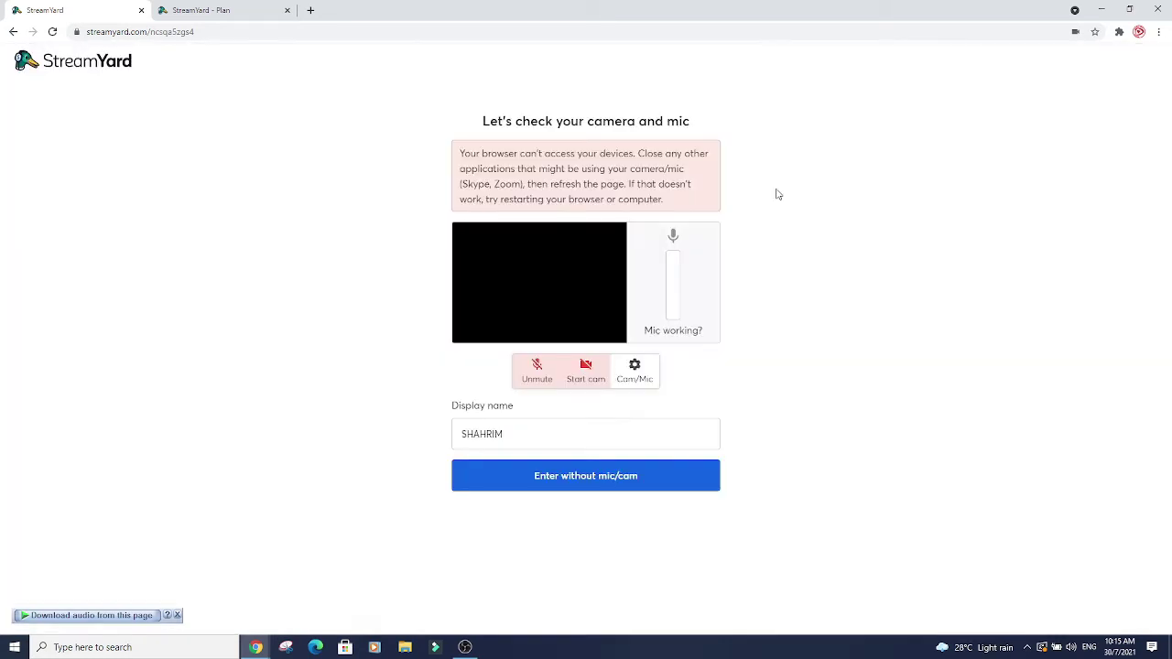
click(1158, 32)
click(1074, 32)
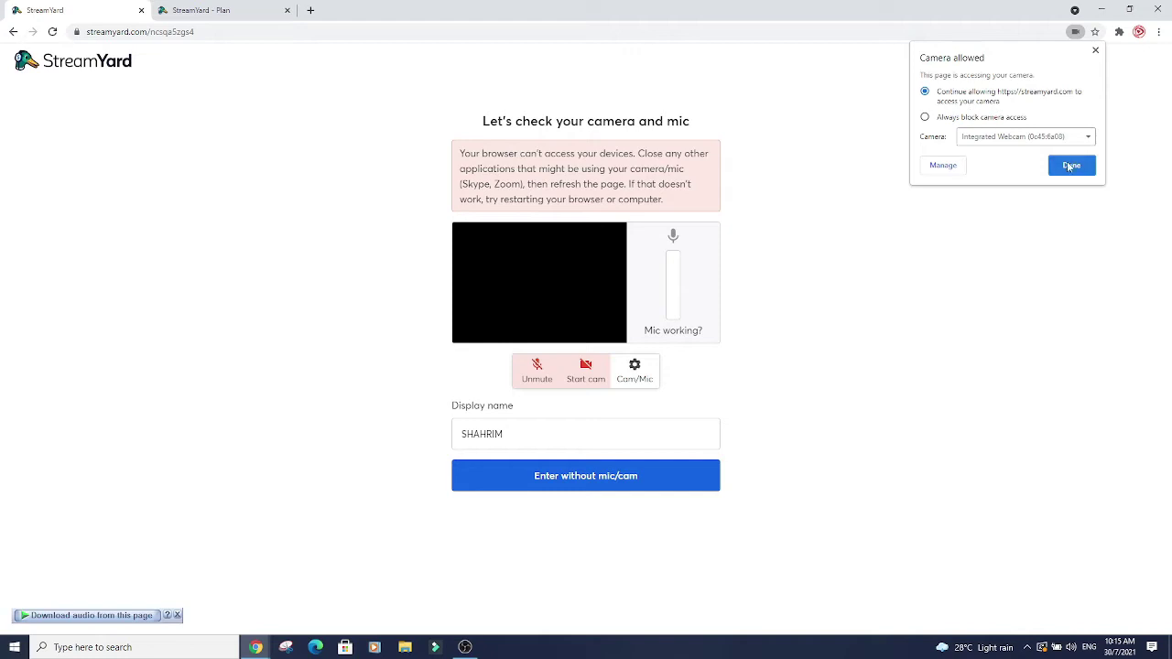
click(1069, 165)
Retry unmuting the mic and starting the camera, then bring OBS Studio to the front
click(556, 372)
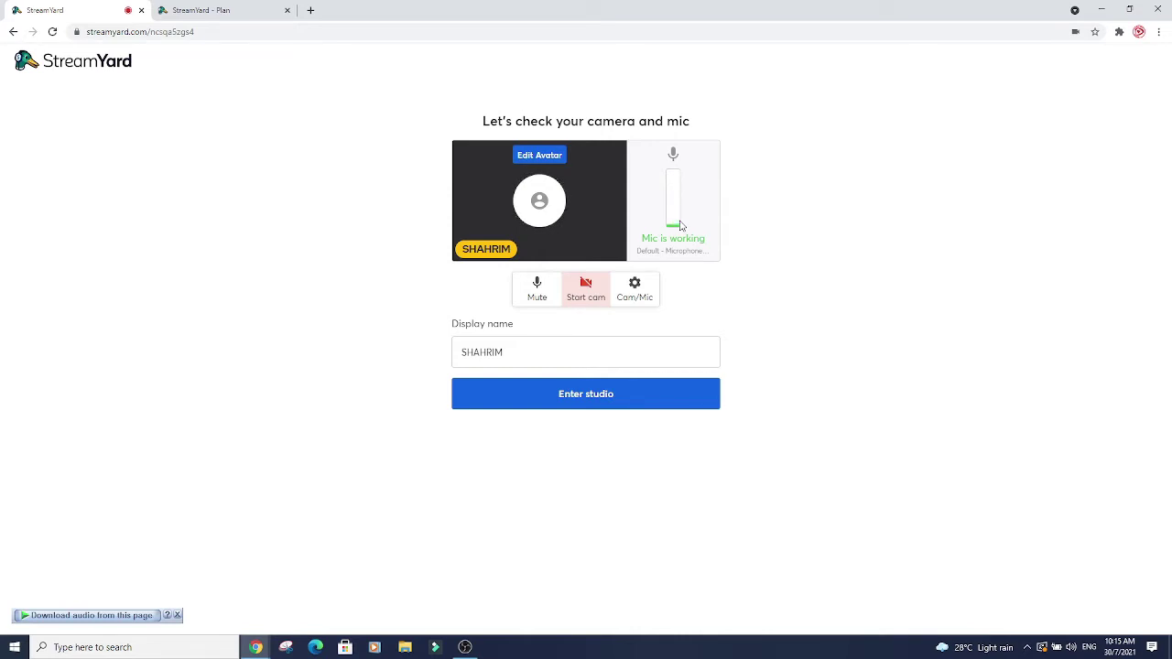
click(595, 291)
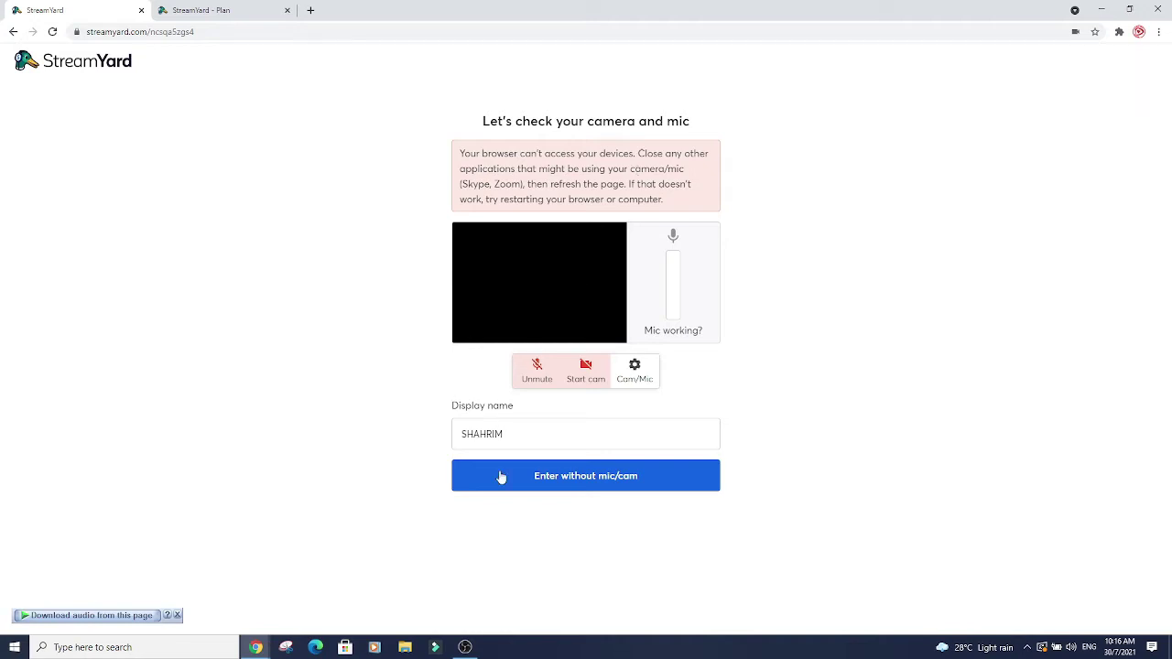
mouse_move(467, 650)
click(466, 647)
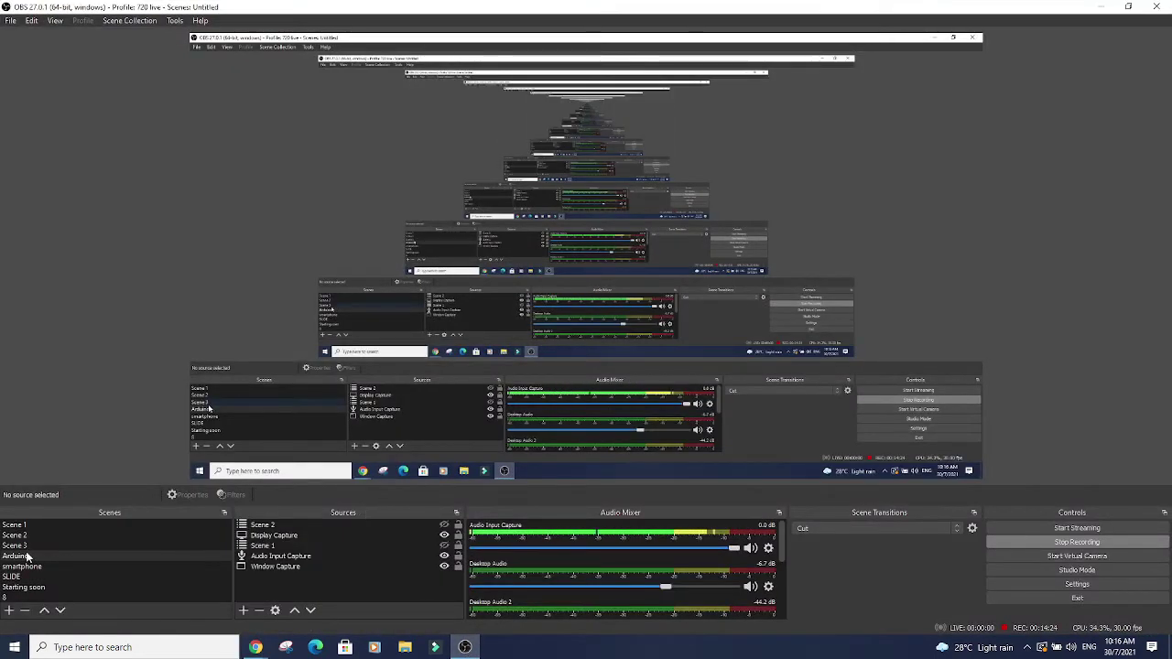
Release the webcam in OBS Studio so StreamYard's camera check can use it
click(32, 523)
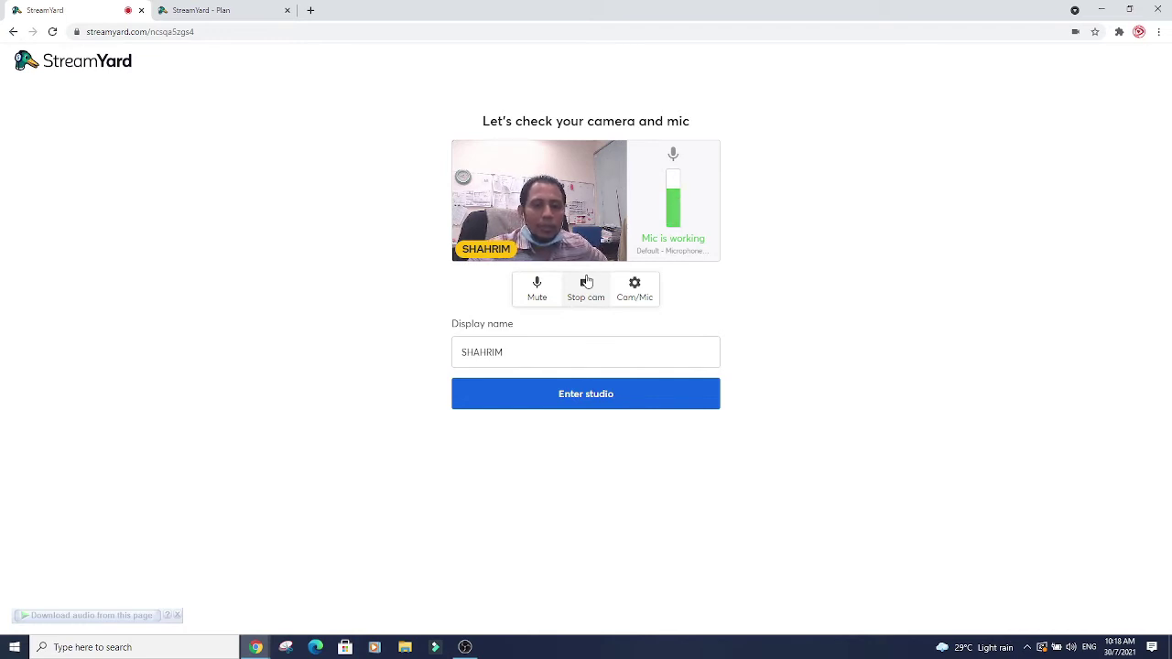
click(634, 285)
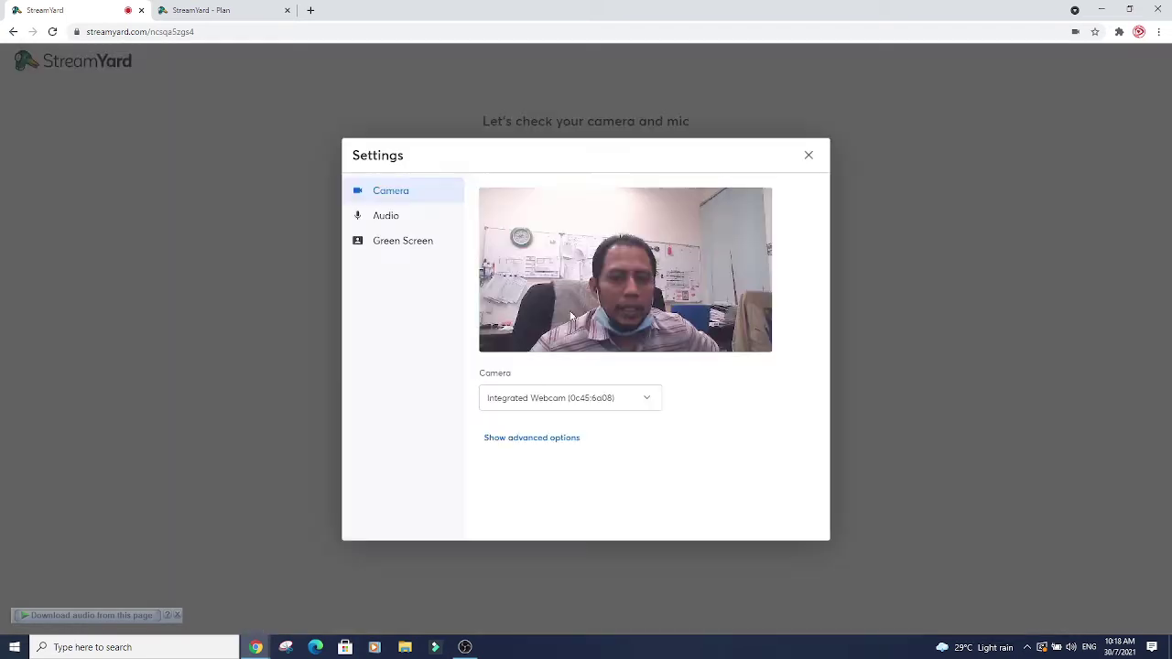
click(510, 397)
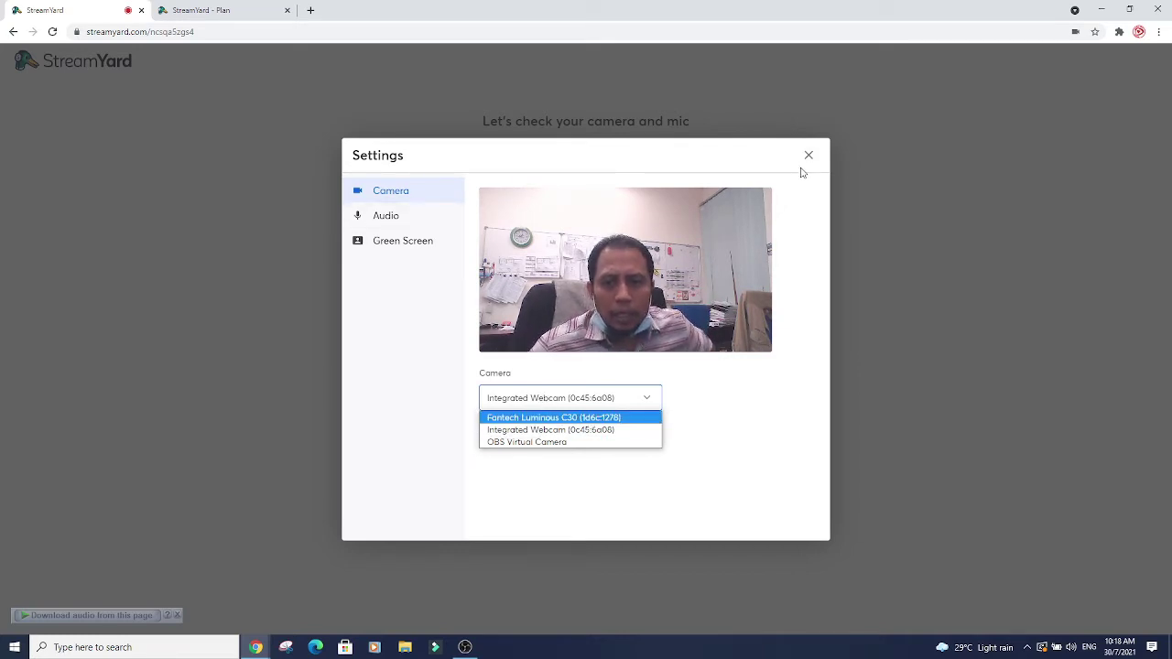
click(554, 429)
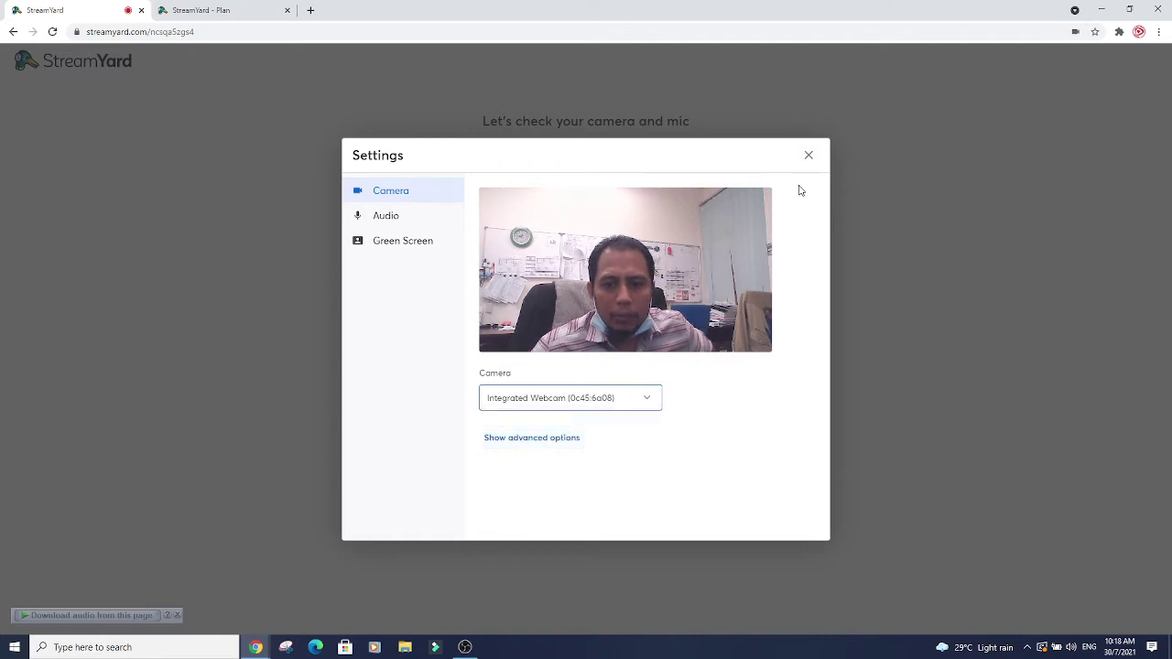
click(808, 154)
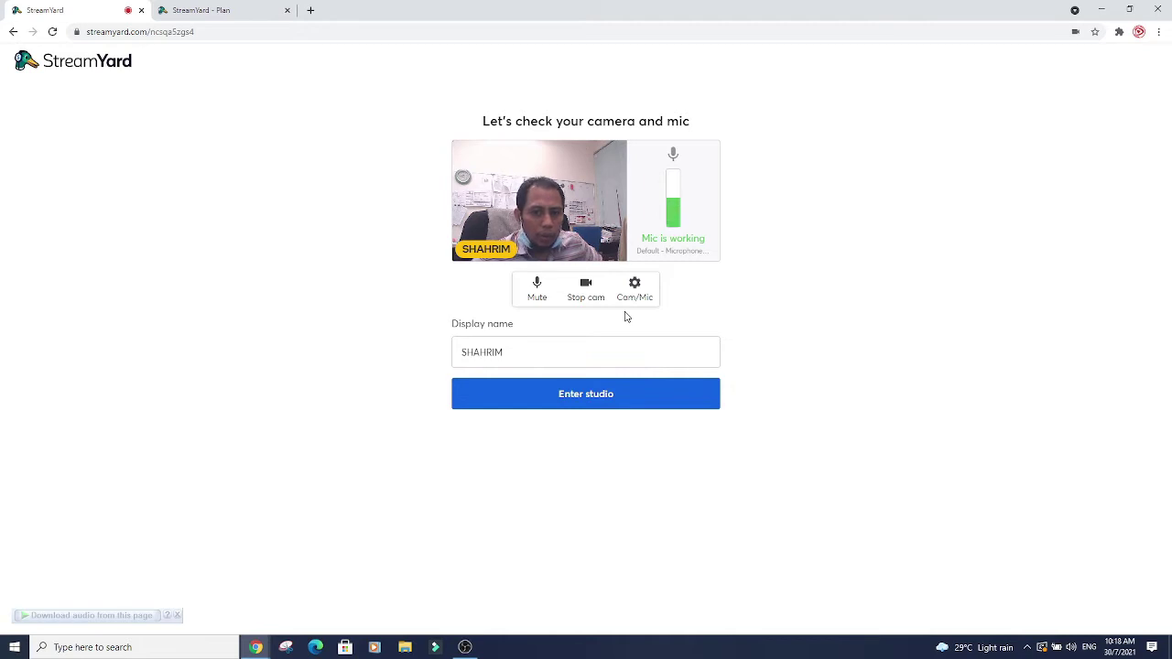
Enter the TUTORIAL STREAMYARD broadcast studio with the OBS window kept minimised
click(575, 396)
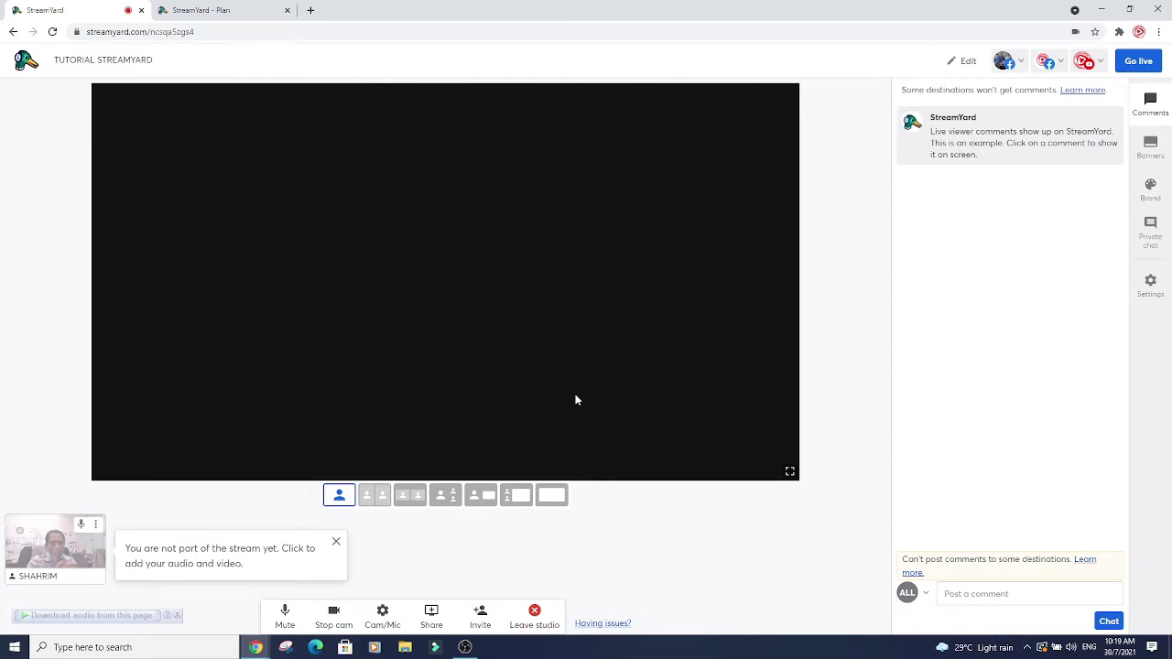
click(465, 647)
click(465, 648)
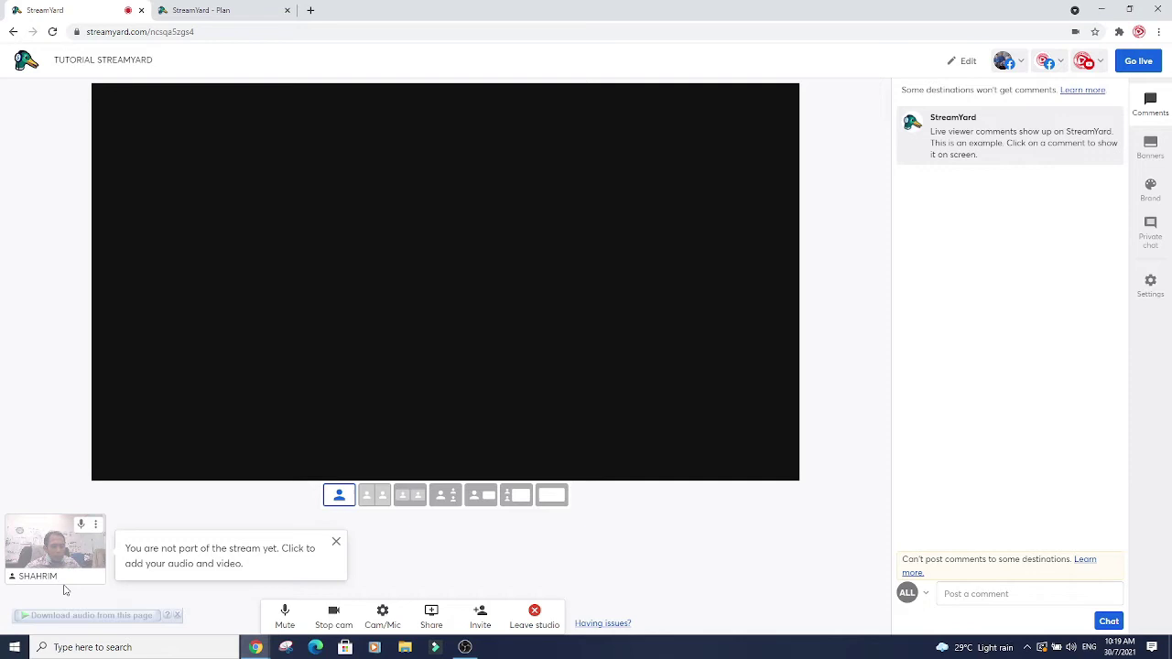
Put the host's camera on stage, take it off again, and bring up the guest invite options
mouse_move(54, 552)
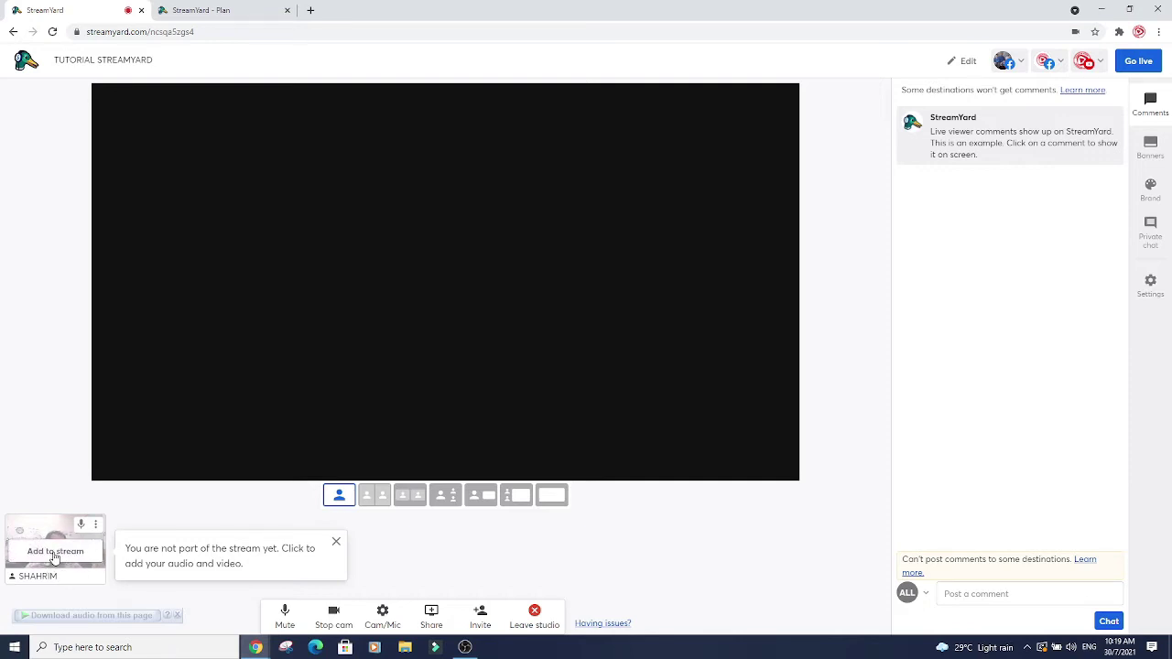
click(54, 554)
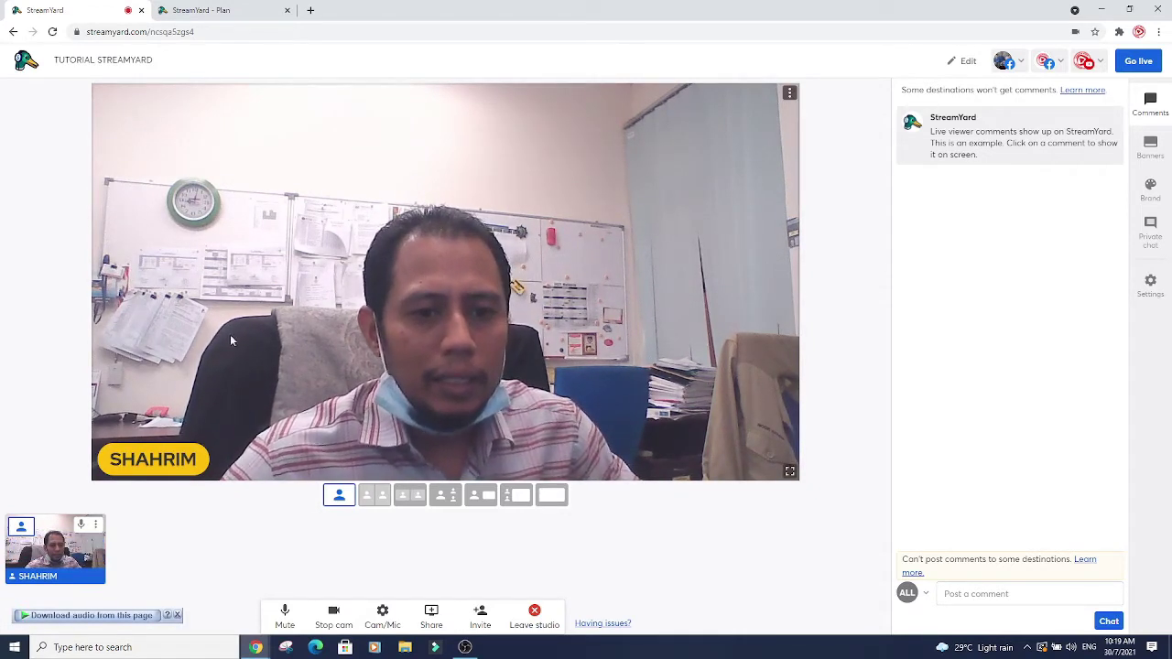
click(56, 553)
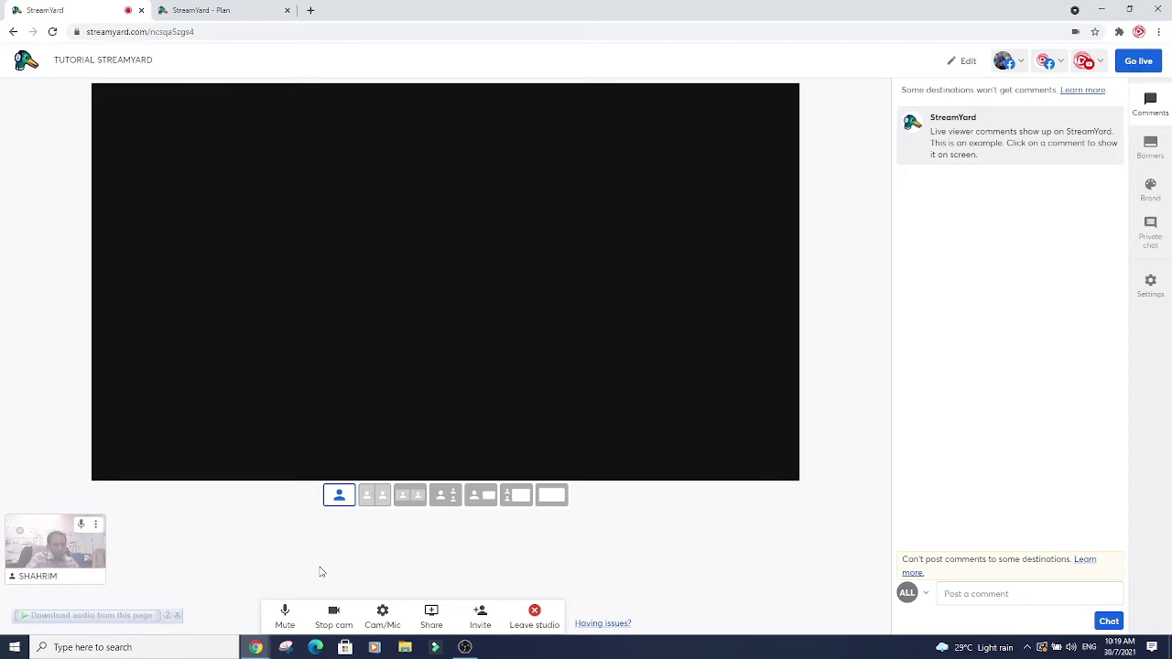
click(480, 618)
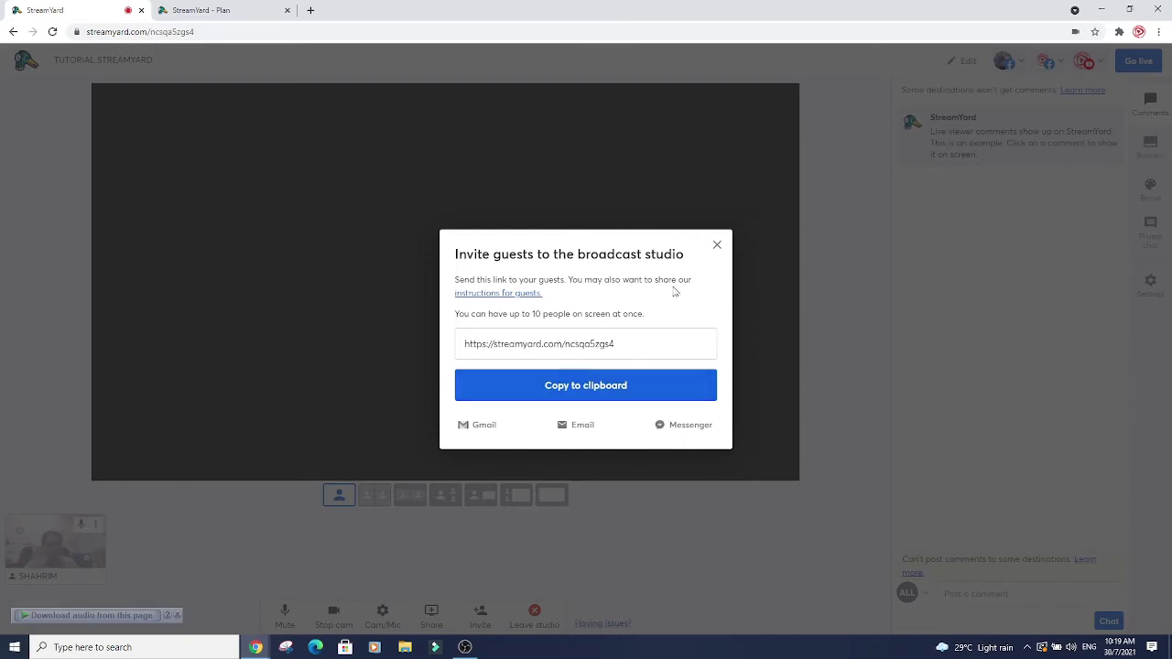
Copy the studio's guest invite link from the reopened Invite dialog and open a blank tab
click(717, 248)
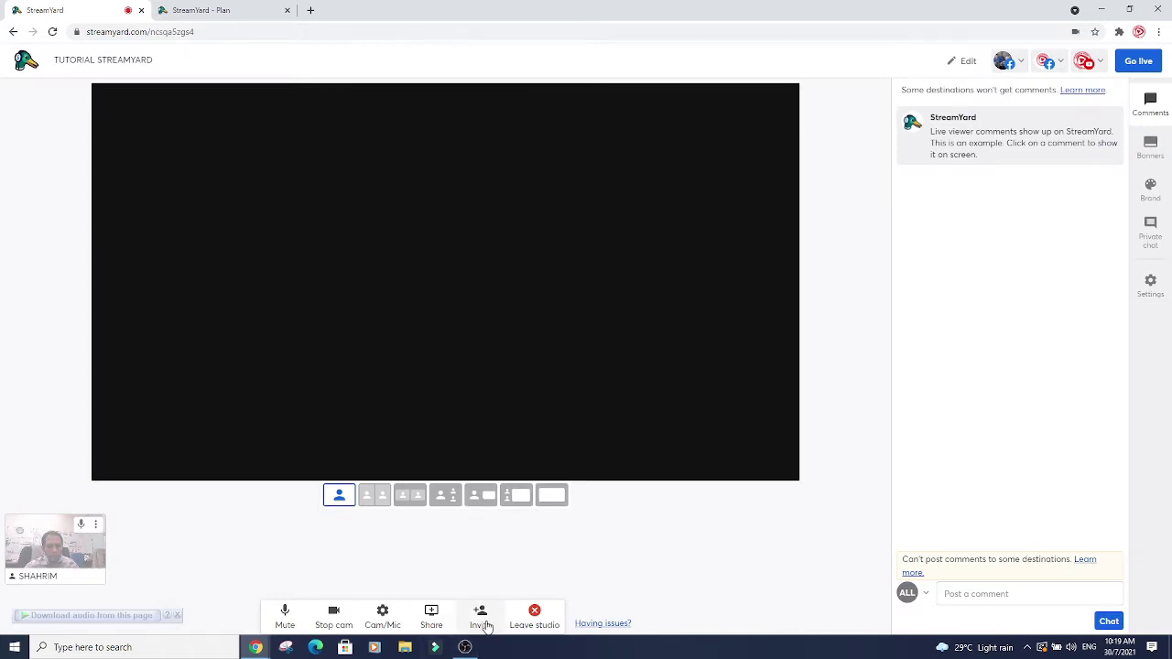
click(480, 618)
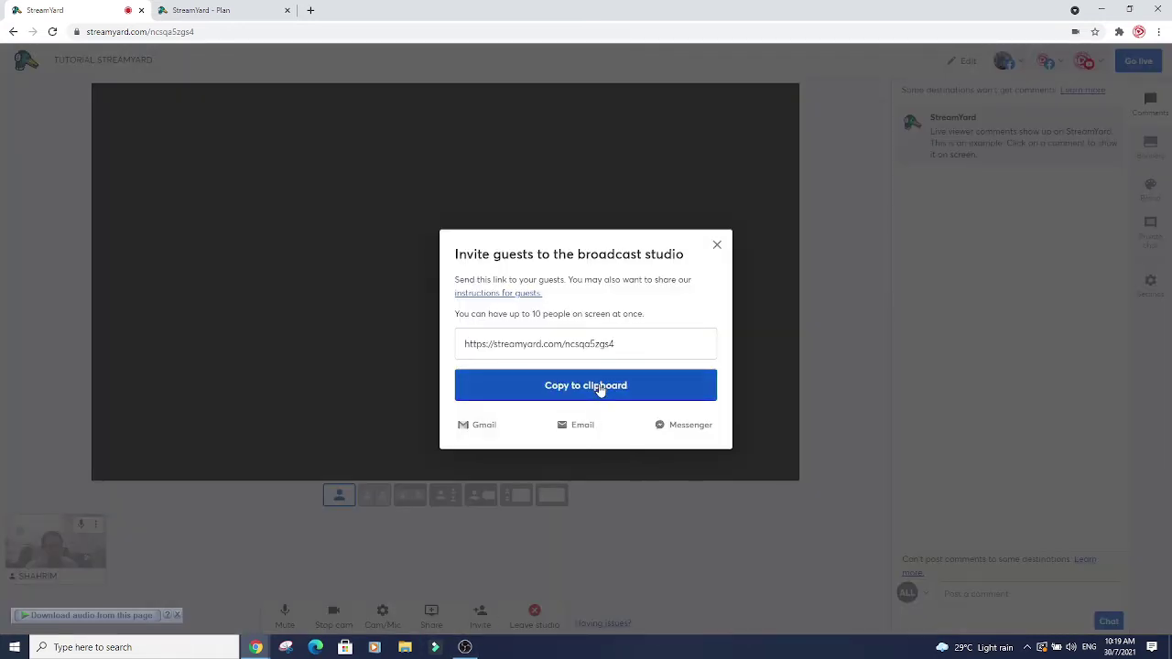
click(542, 388)
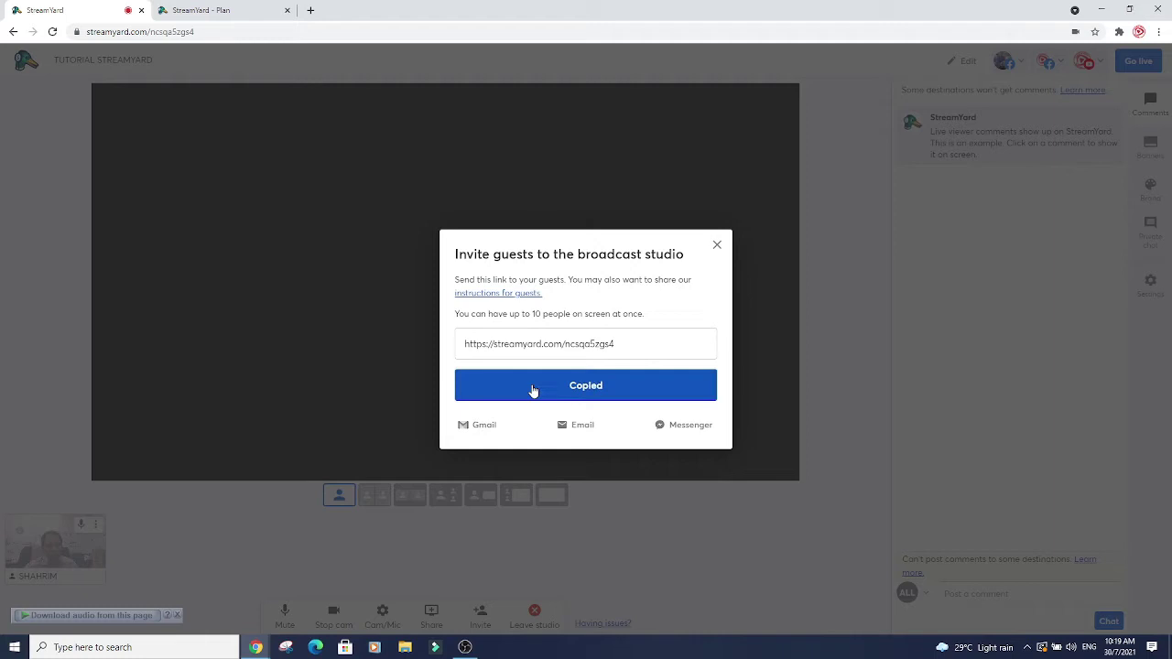
click(310, 10)
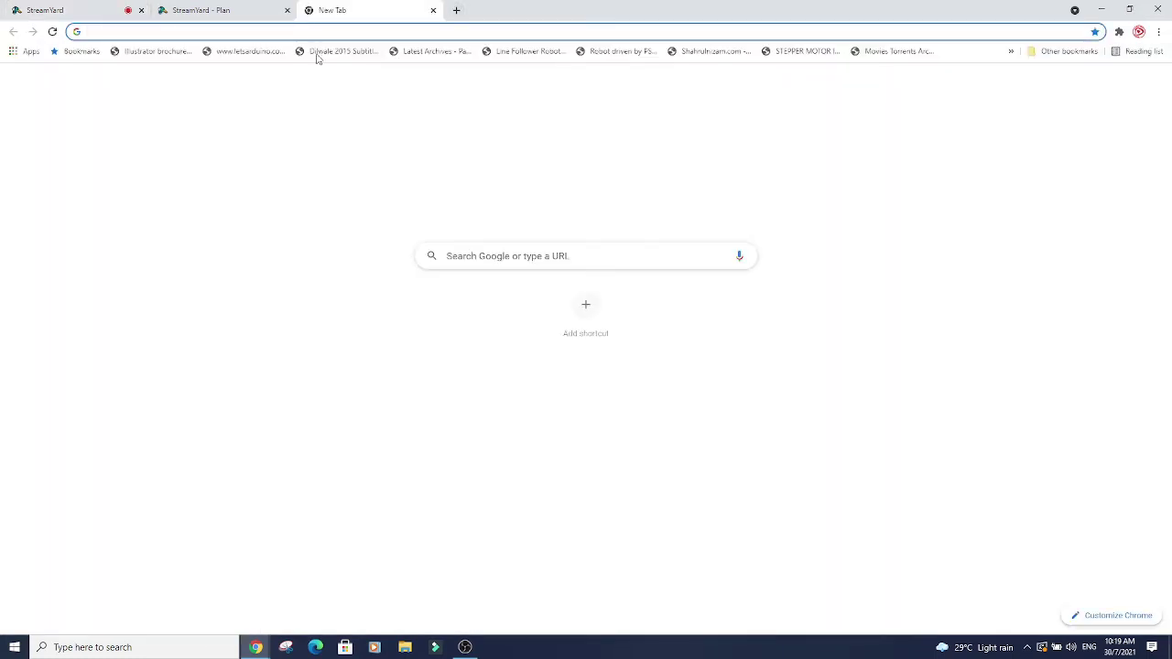
In Gmail, email the pasted studio invite link to the guest's contact, then return to StreamYard
click(485, 261)
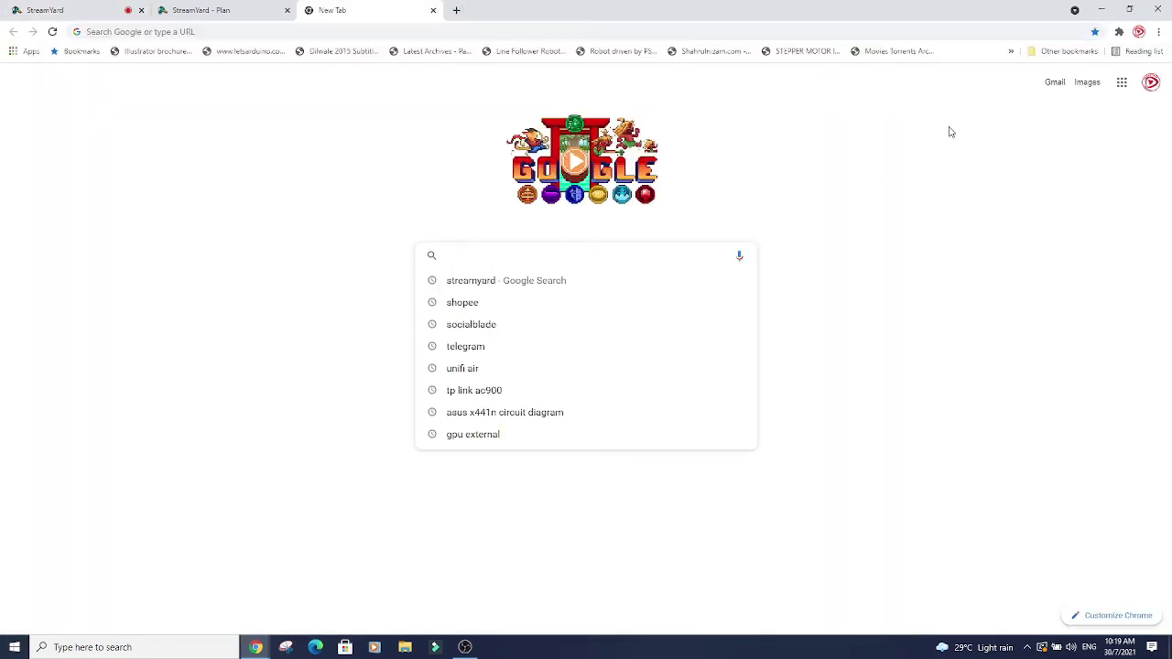
click(1054, 88)
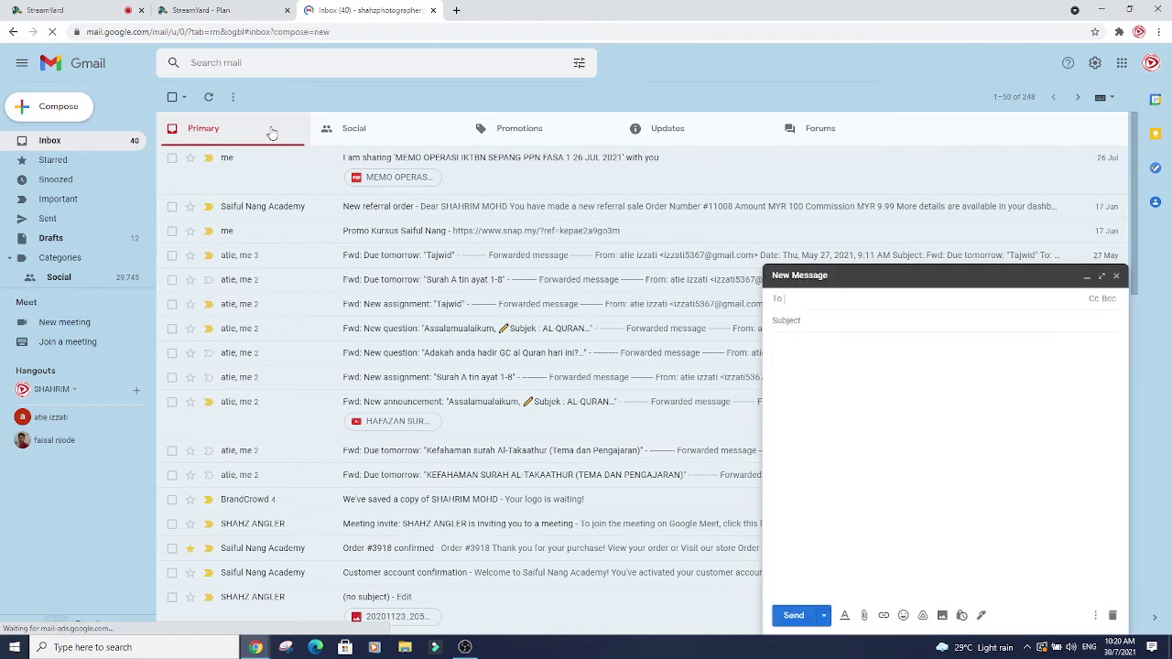
text(shah)
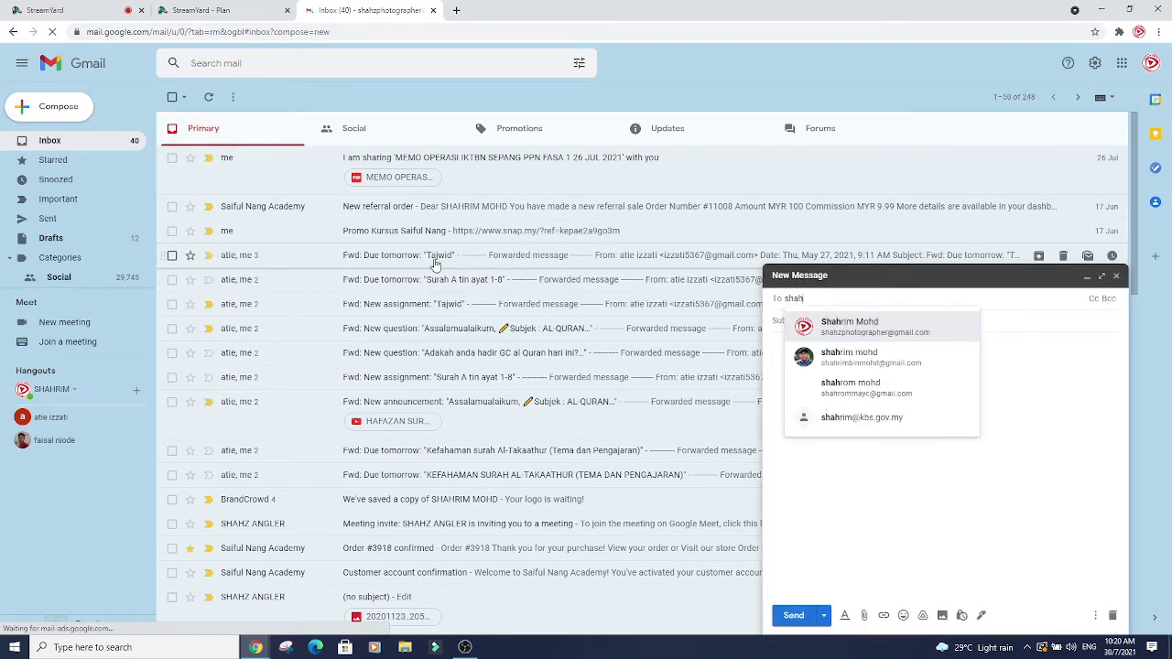
click(842, 357)
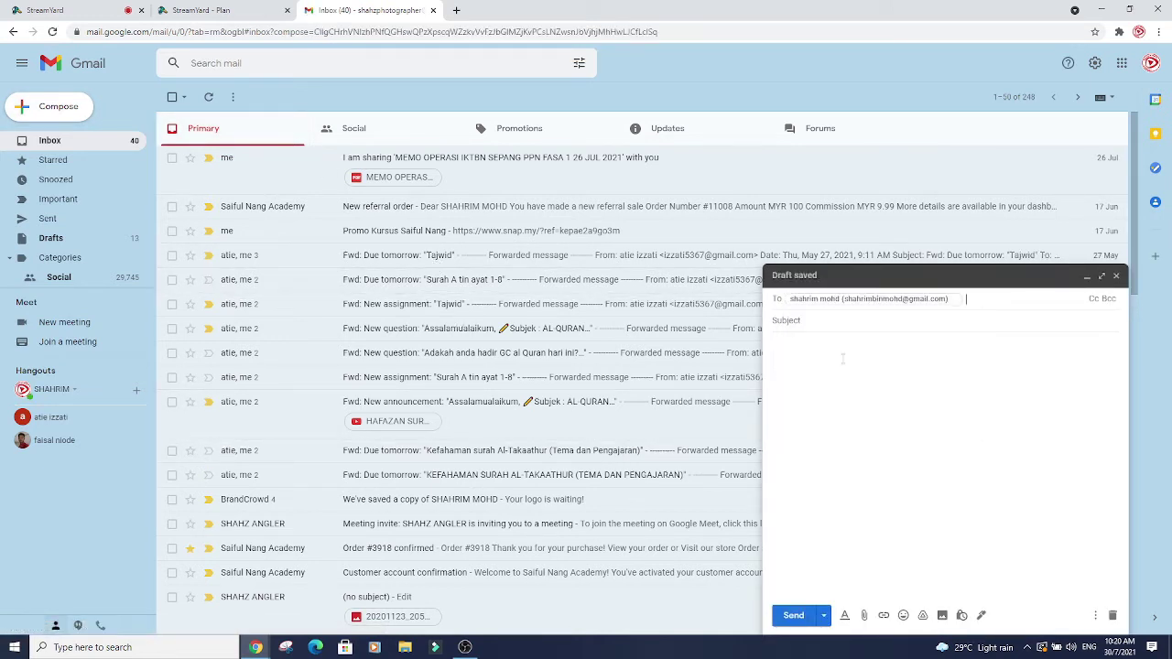
click(840, 357)
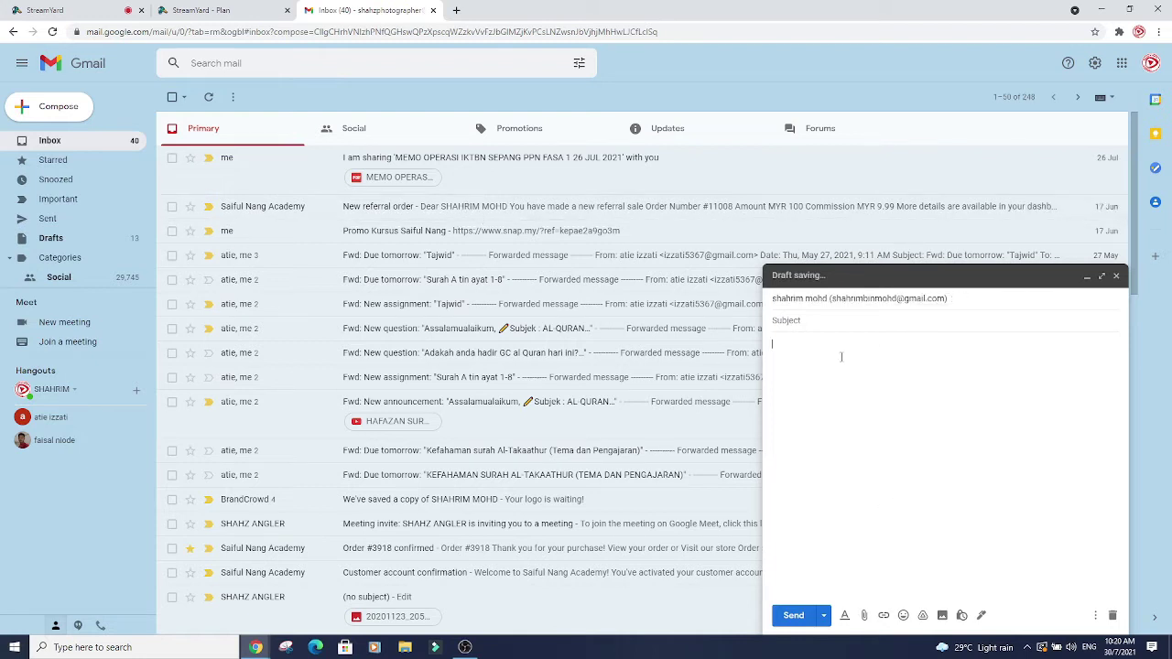
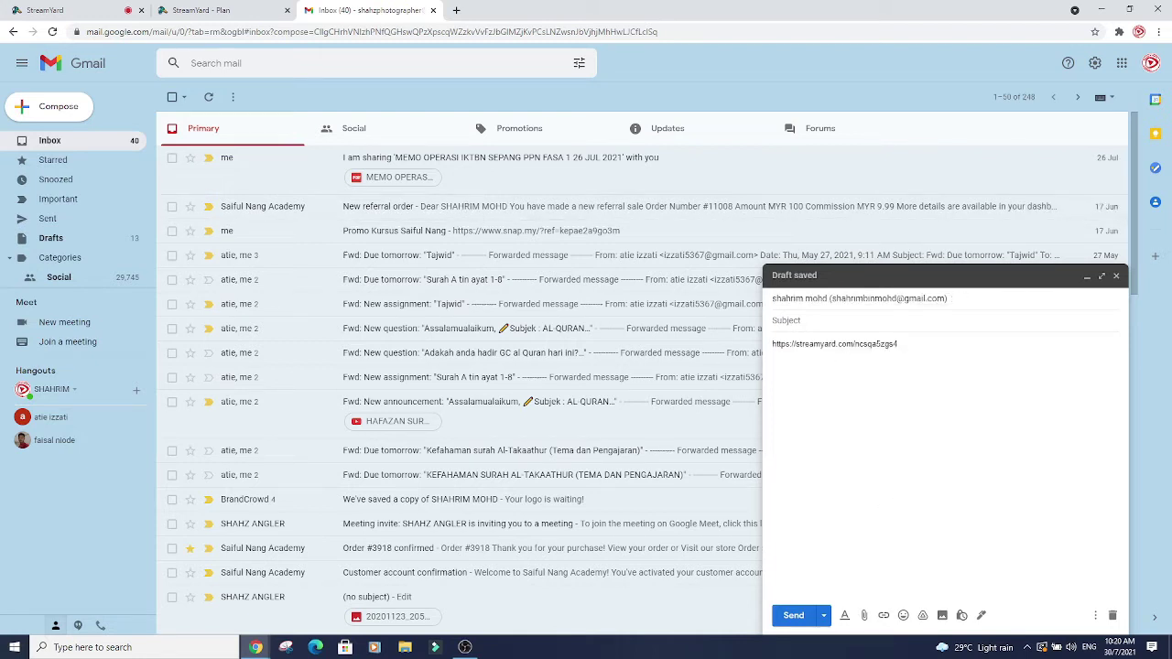
click(793, 615)
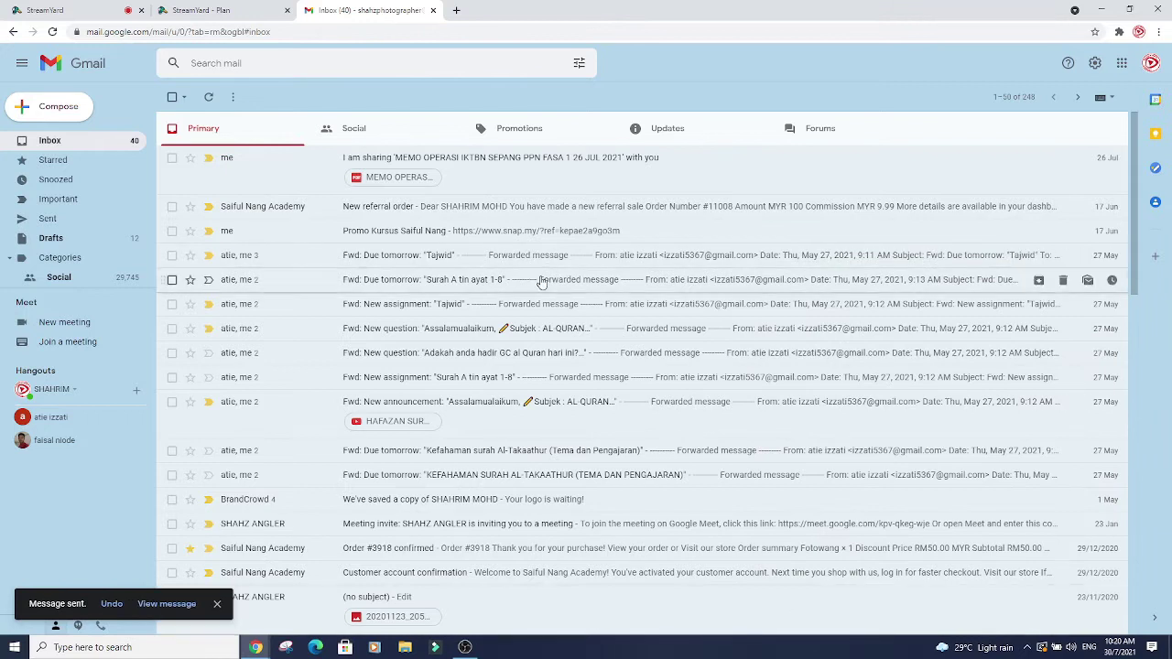
click(76, 16)
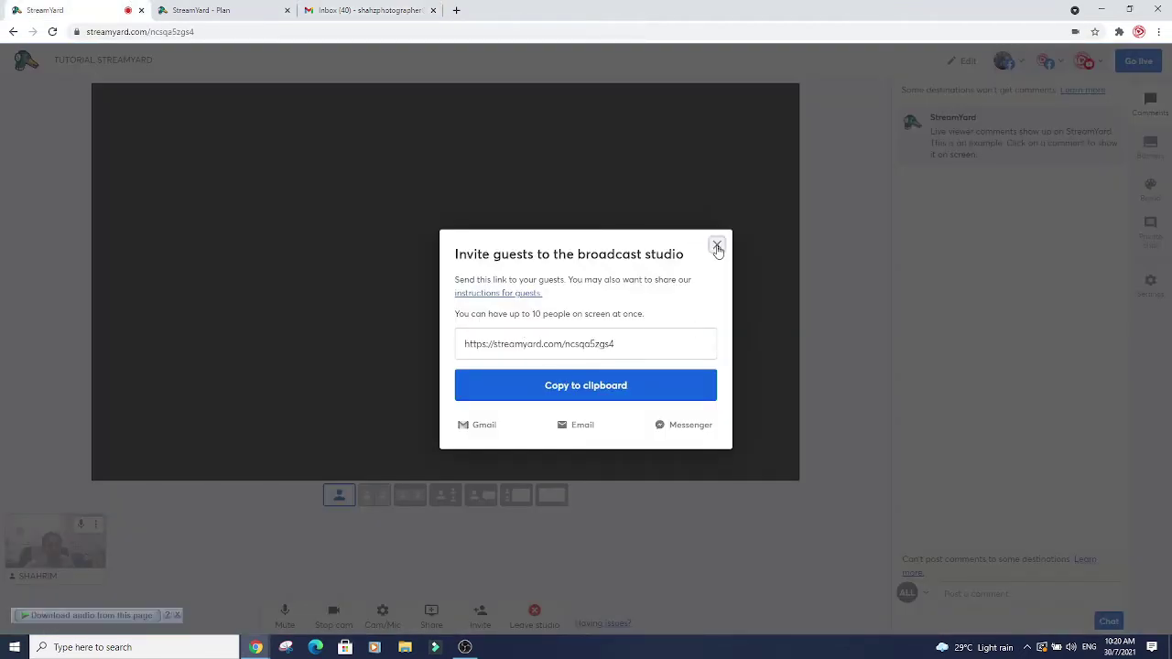
Close the Invite guests dialog and add the host's camera to the stage
click(716, 245)
click(54, 552)
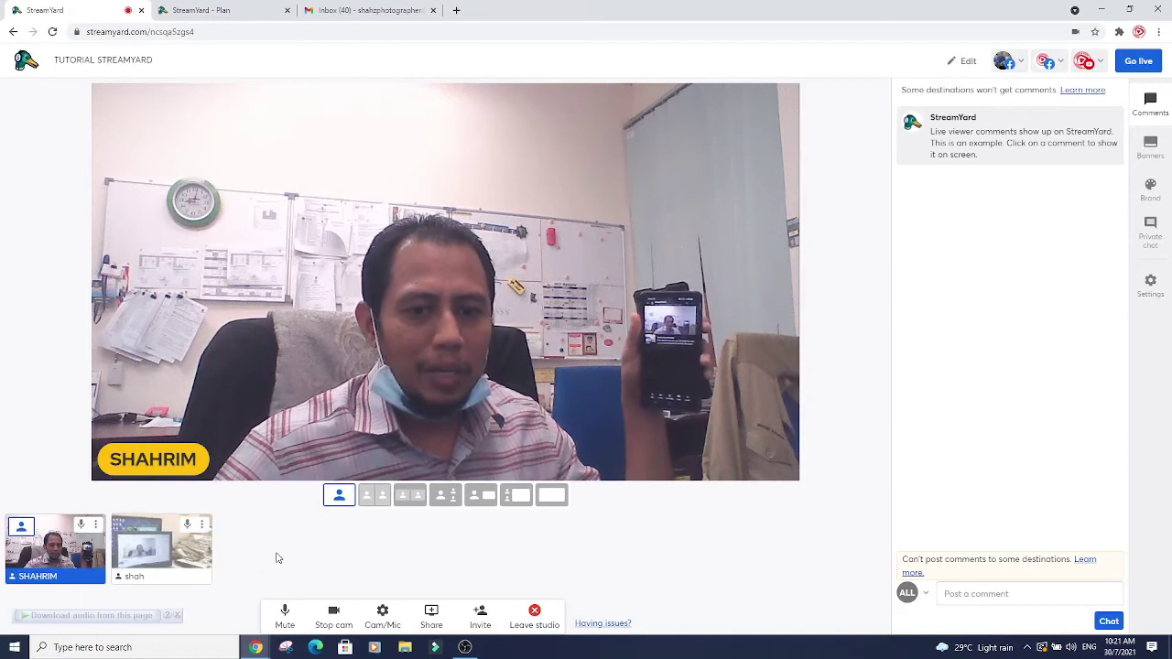
Reveal the guest thumbnail's Add to stream control to place them beside the host
mouse_move(170, 567)
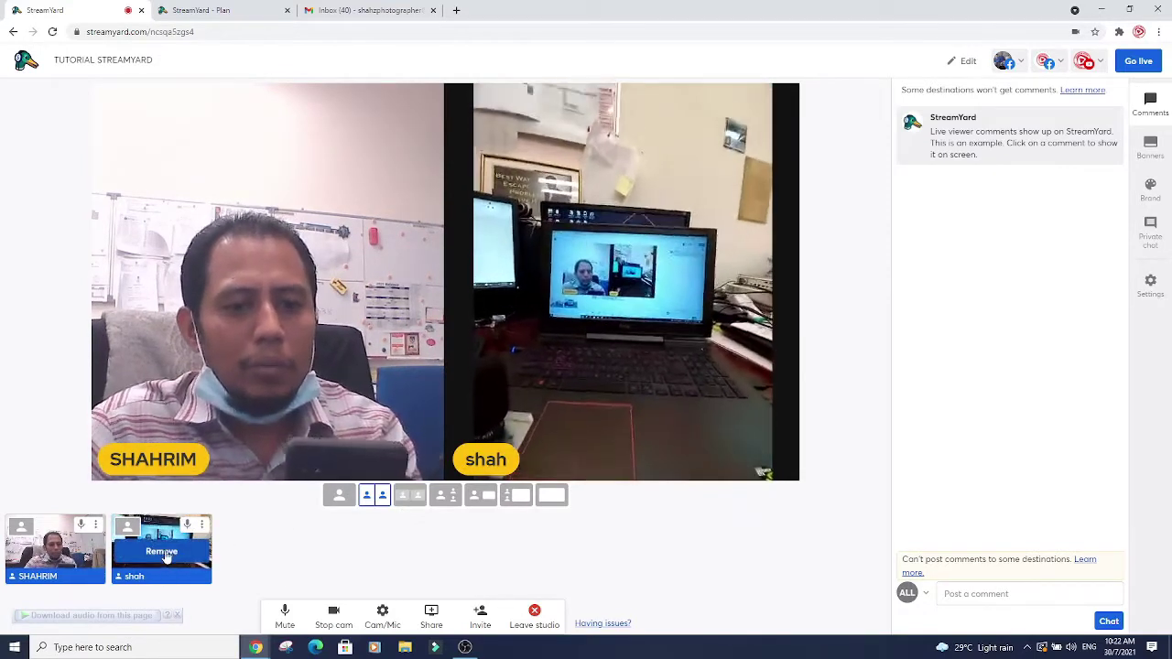
Remove and re-add the guest, then switch to the framed side-by-side tiles layout
click(163, 553)
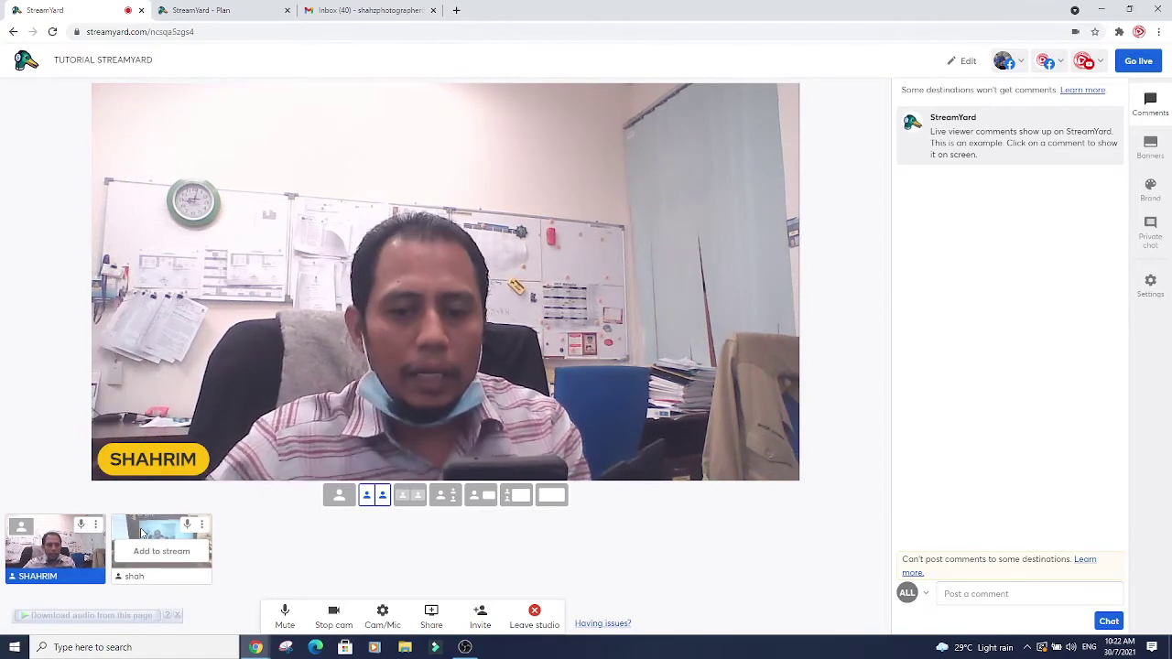
click(157, 552)
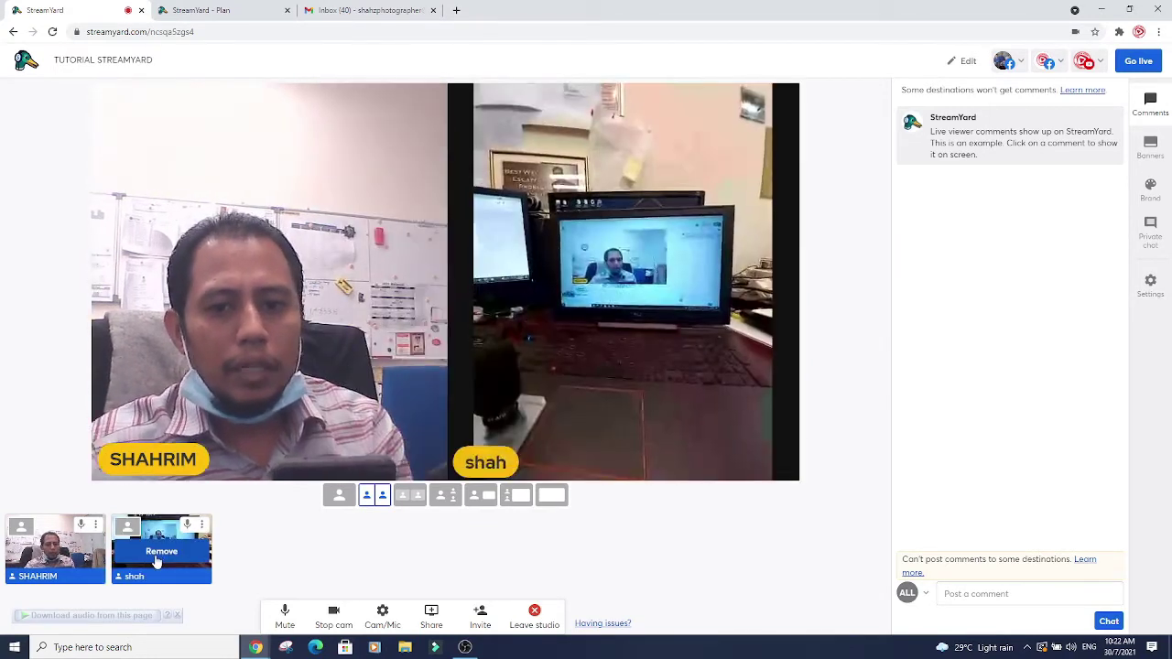
click(403, 502)
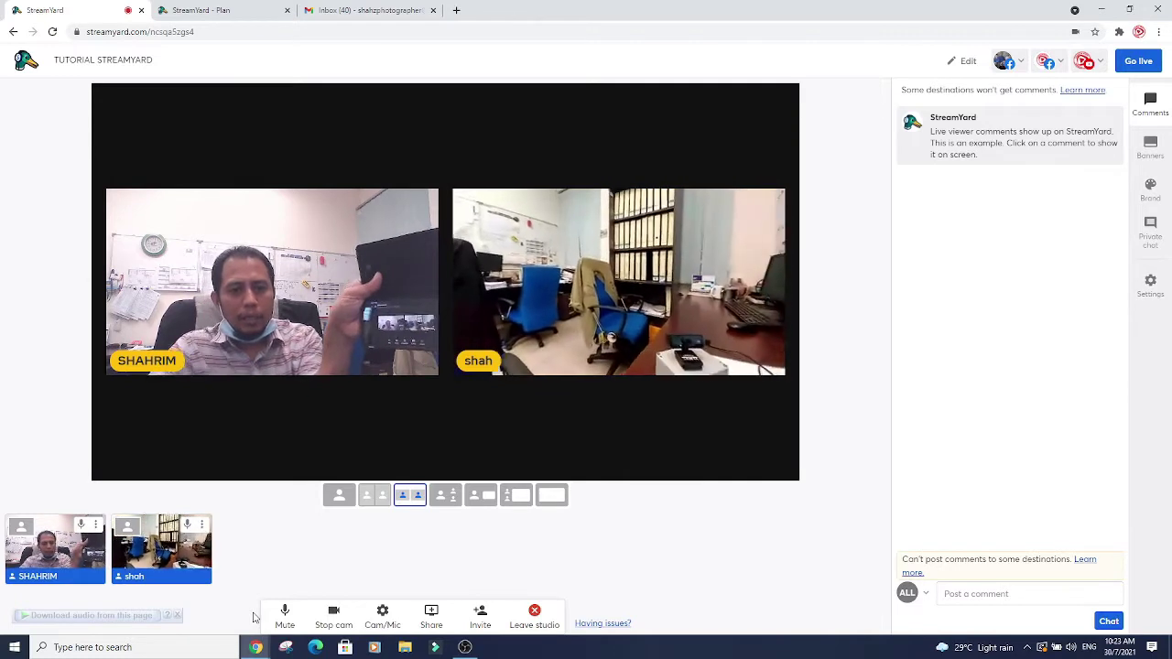
Remove the guest from the stage, leaving only the host's camera broadcasting
click(183, 554)
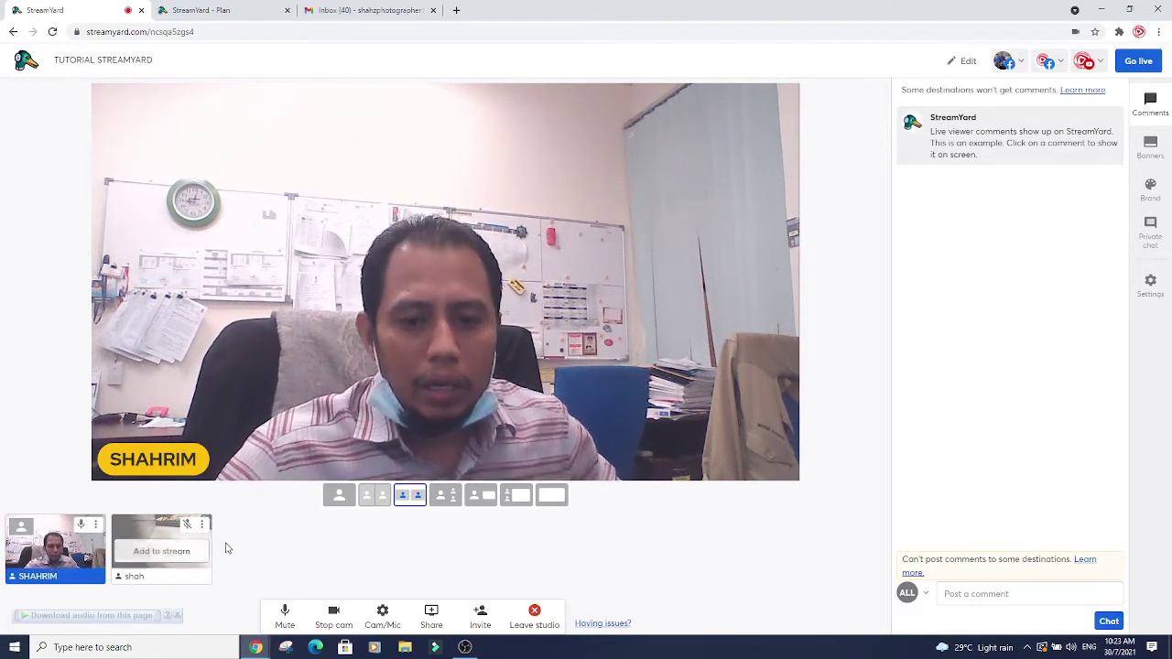
click(480, 622)
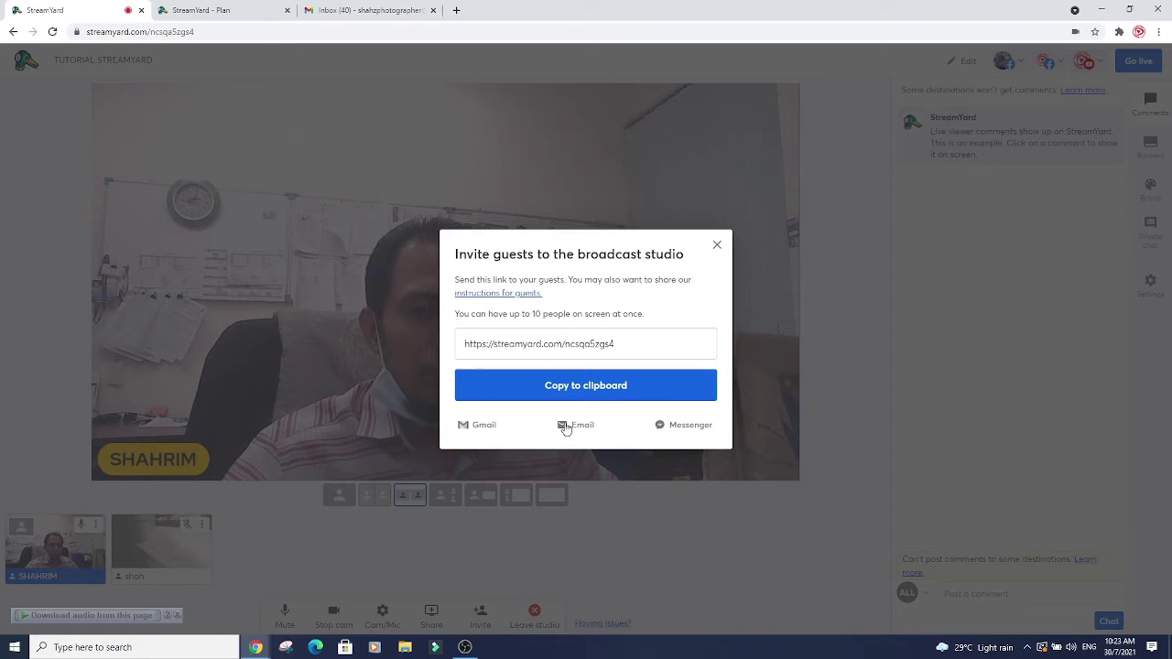
click(717, 245)
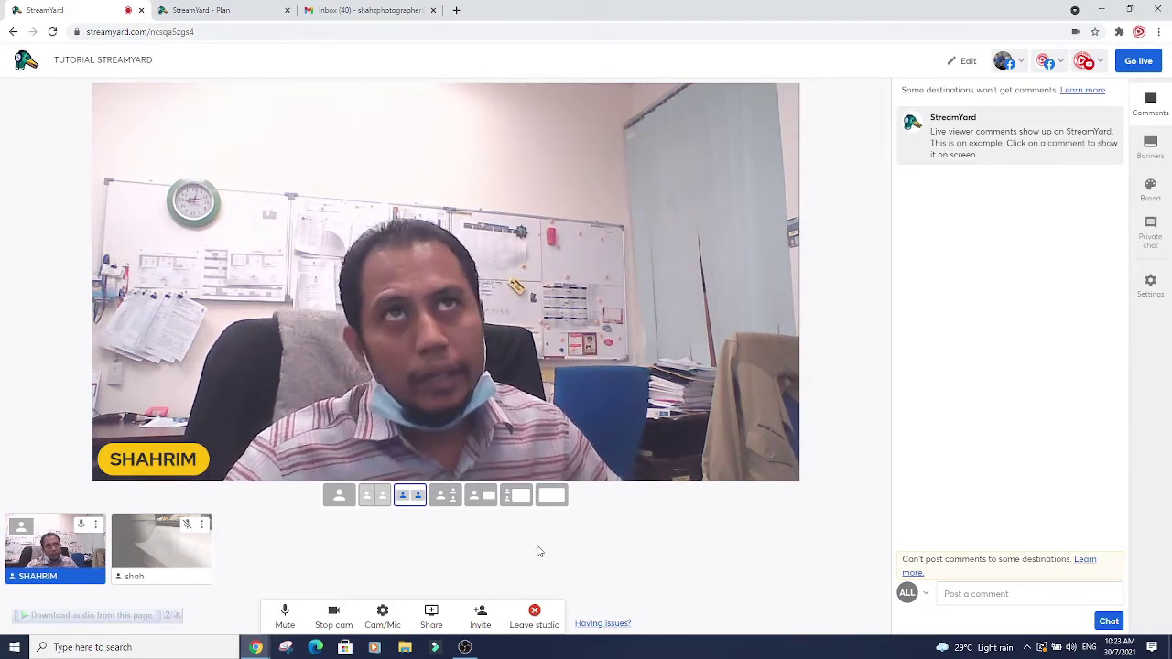
mouse_move(124, 549)
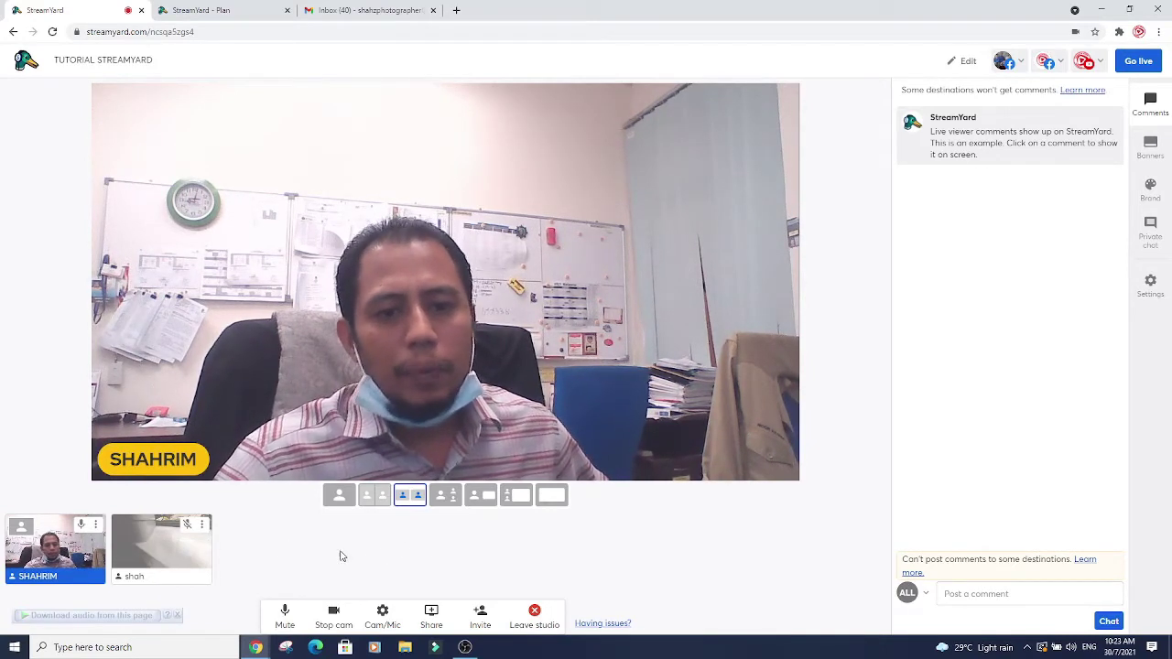
mouse_move(181, 560)
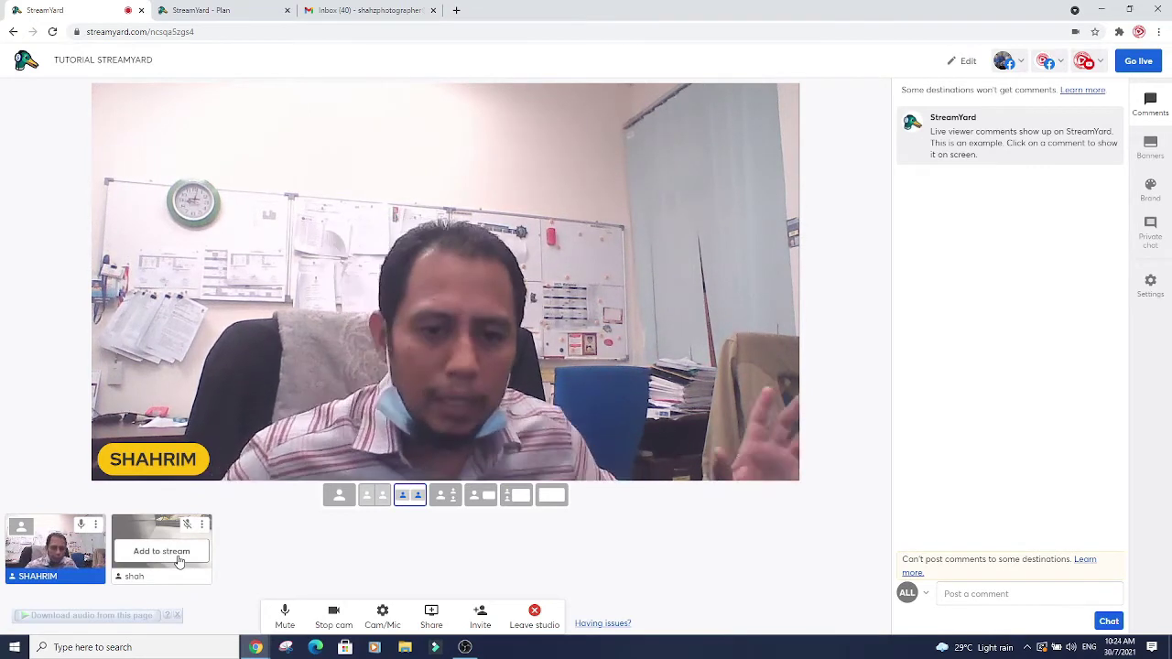
Re-add the guest beside the host and try the guest's mic icon, which stays muted
click(175, 559)
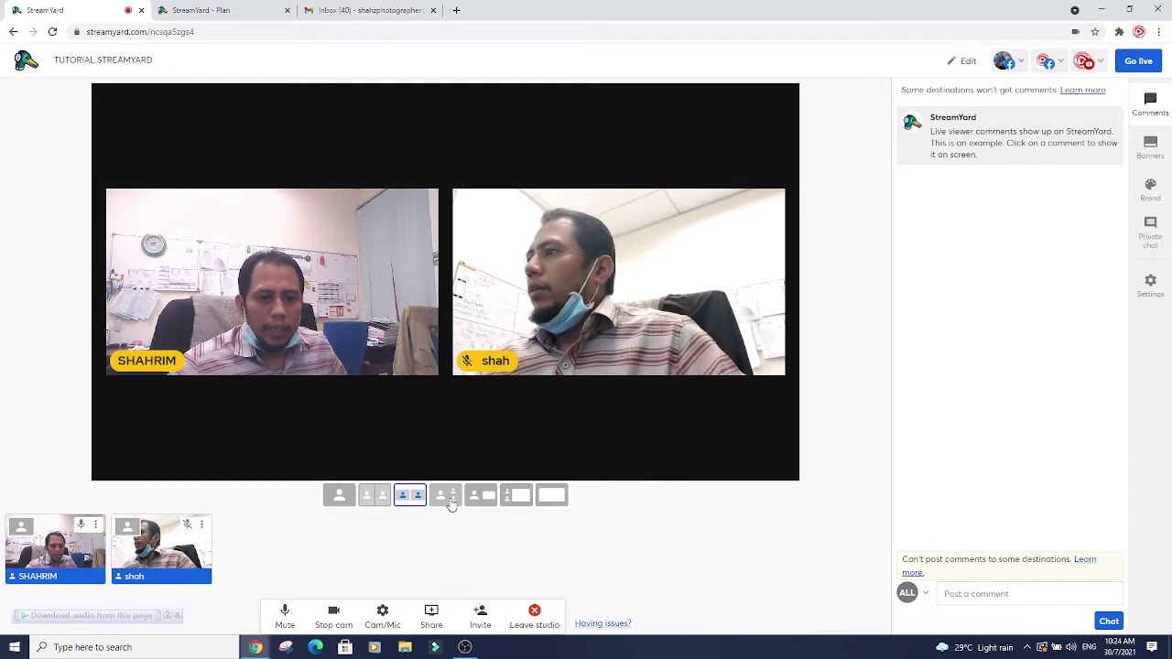
click(190, 526)
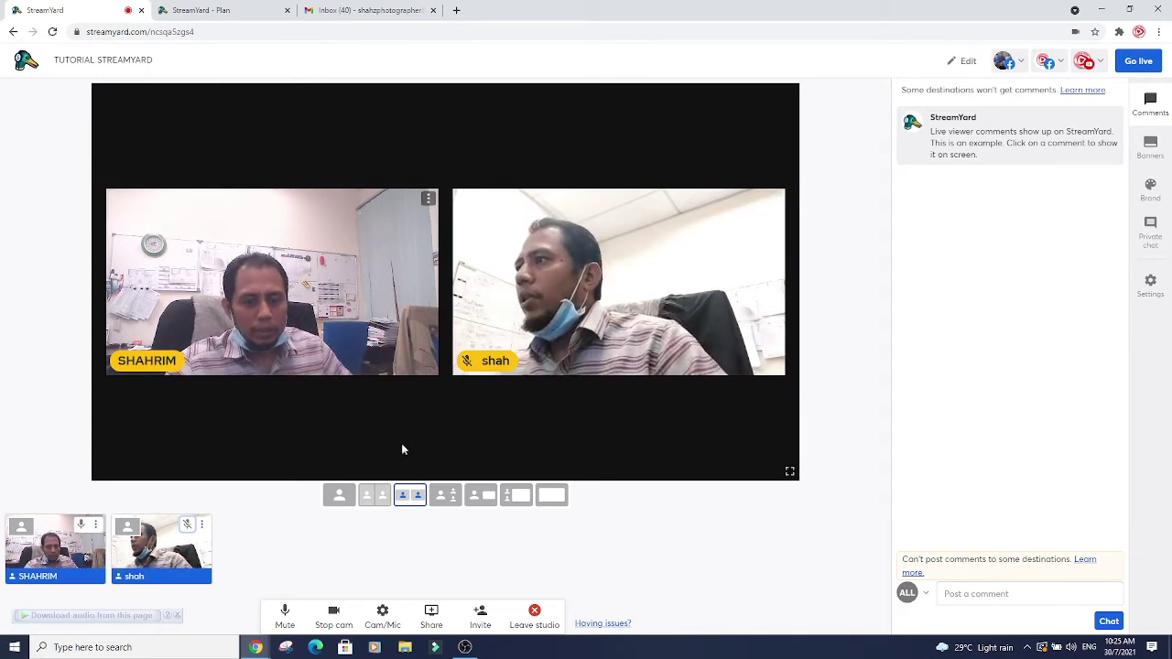
Cycle the layout buttons to large-host-with-guest-inset and try dragging the guest into the main spot
click(342, 498)
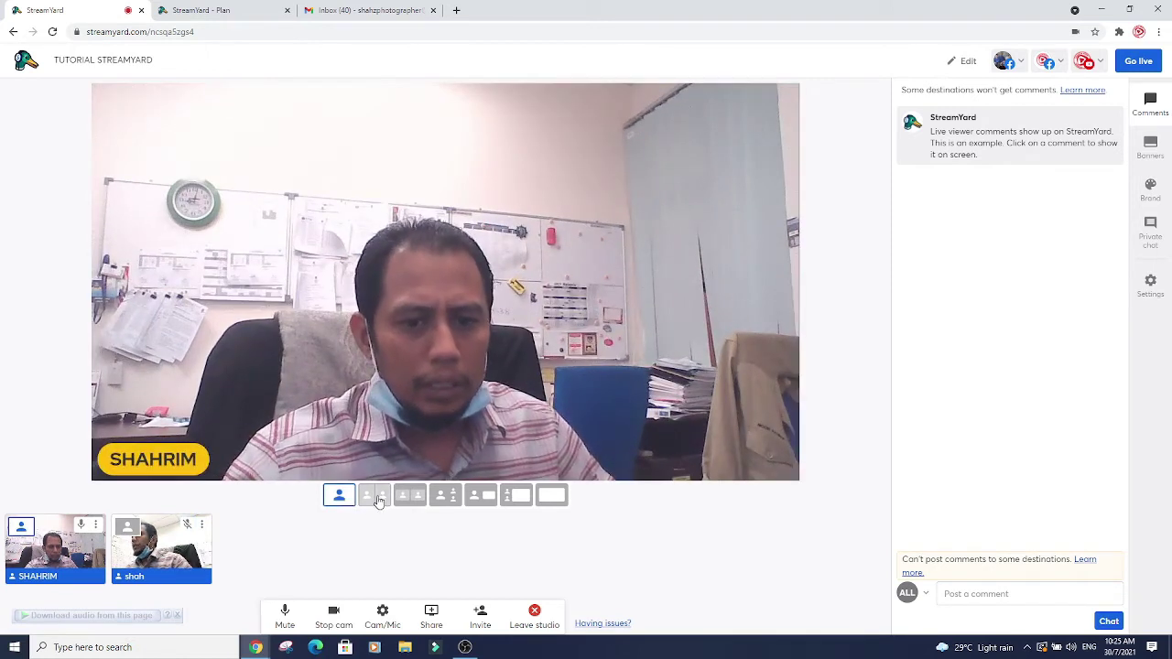
click(378, 498)
click(407, 498)
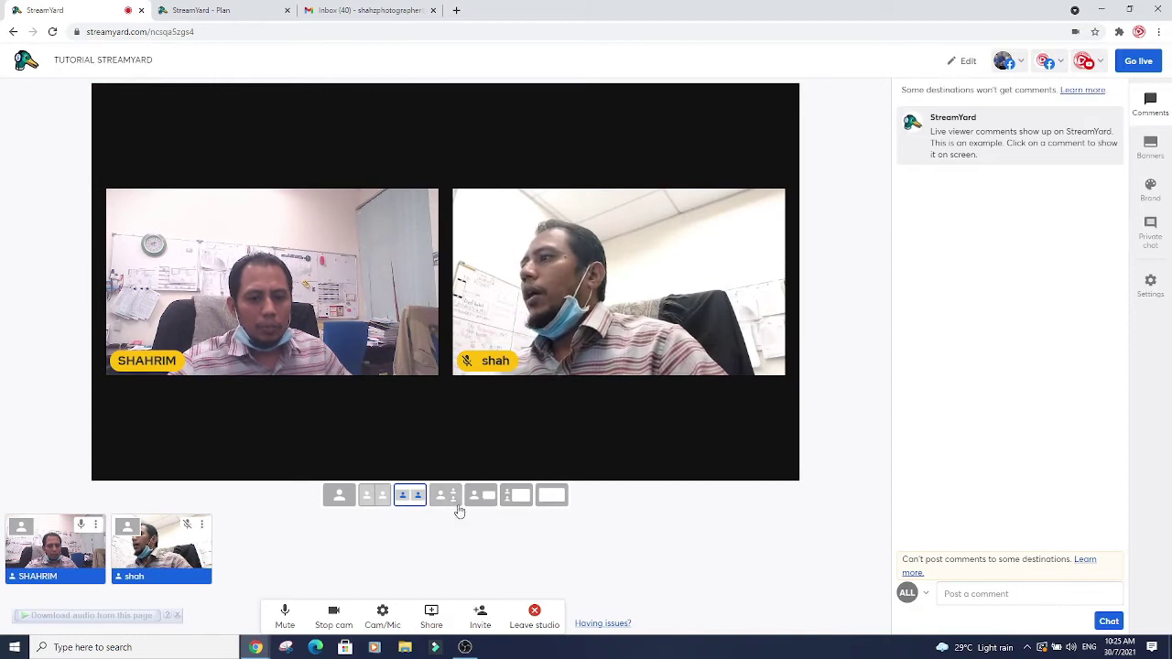
click(451, 498)
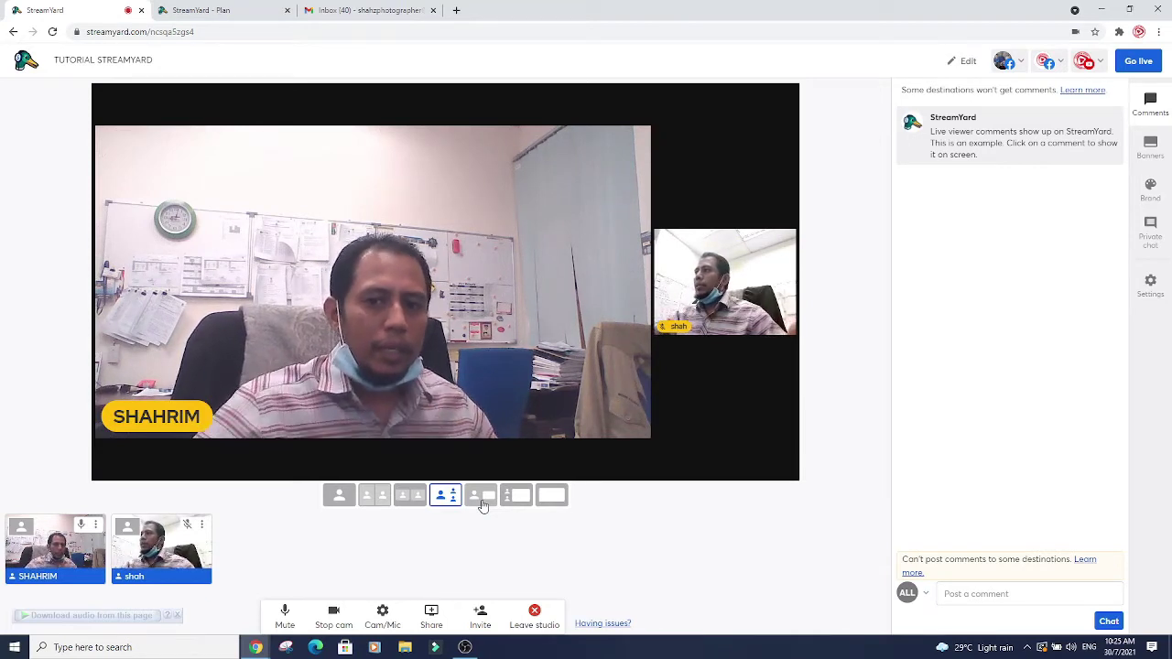
drag(697, 331, 463, 293)
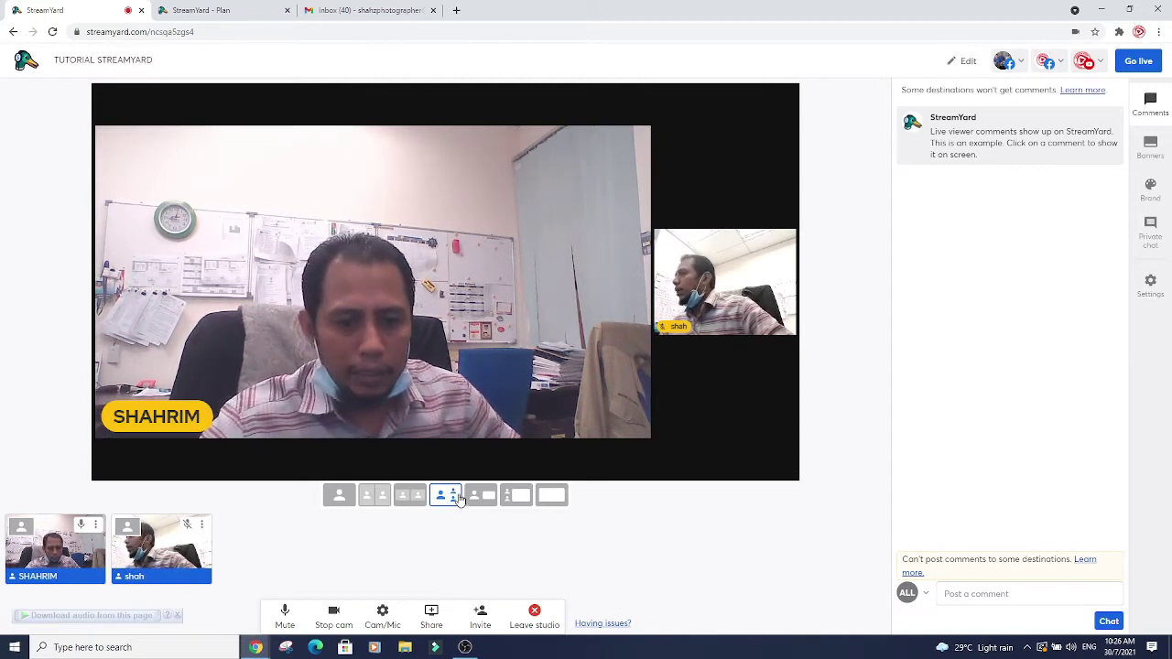
Toggle the host's mic and camera off and back on, then open and close camera/mic settings
click(285, 615)
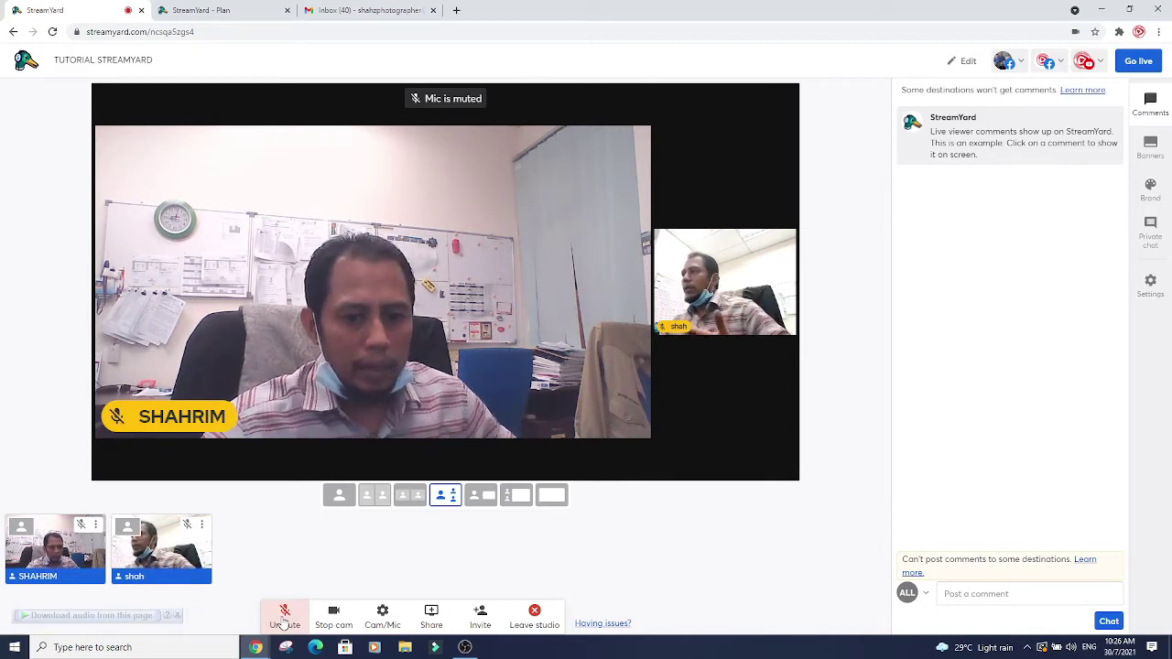
click(285, 619)
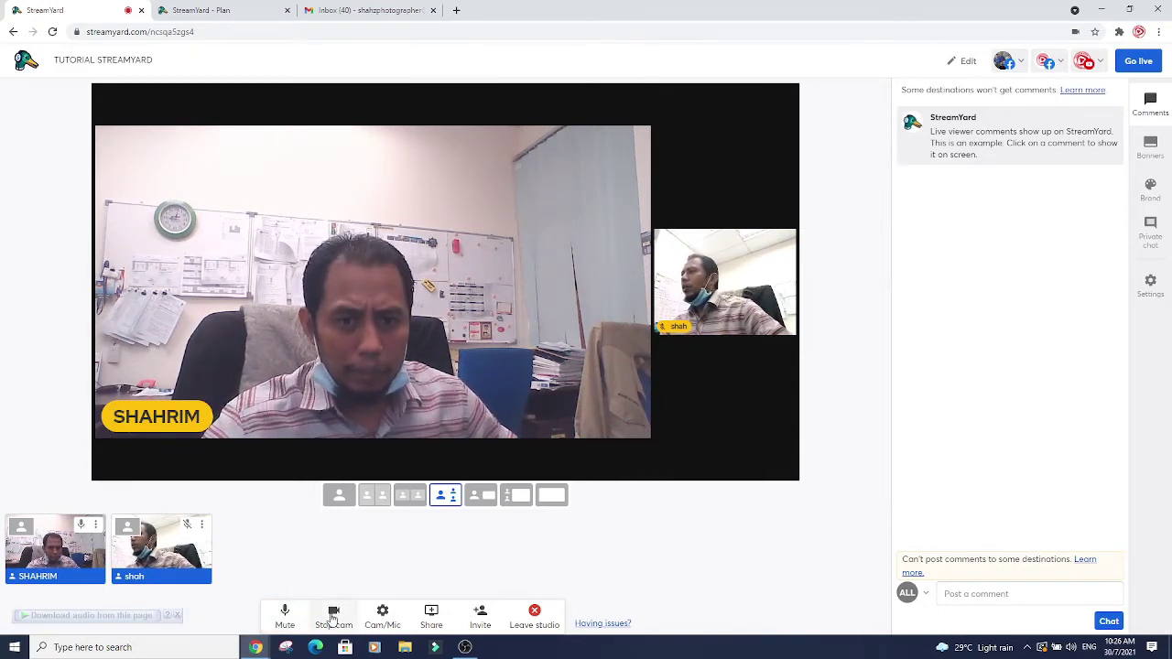
click(333, 616)
click(333, 615)
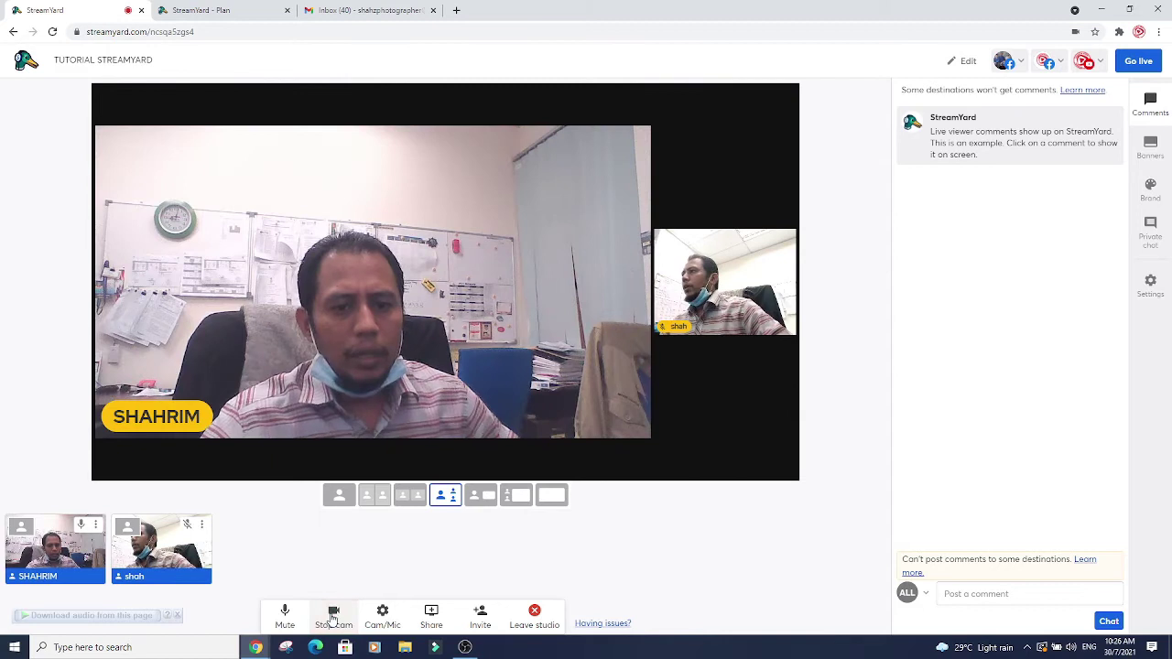
click(381, 617)
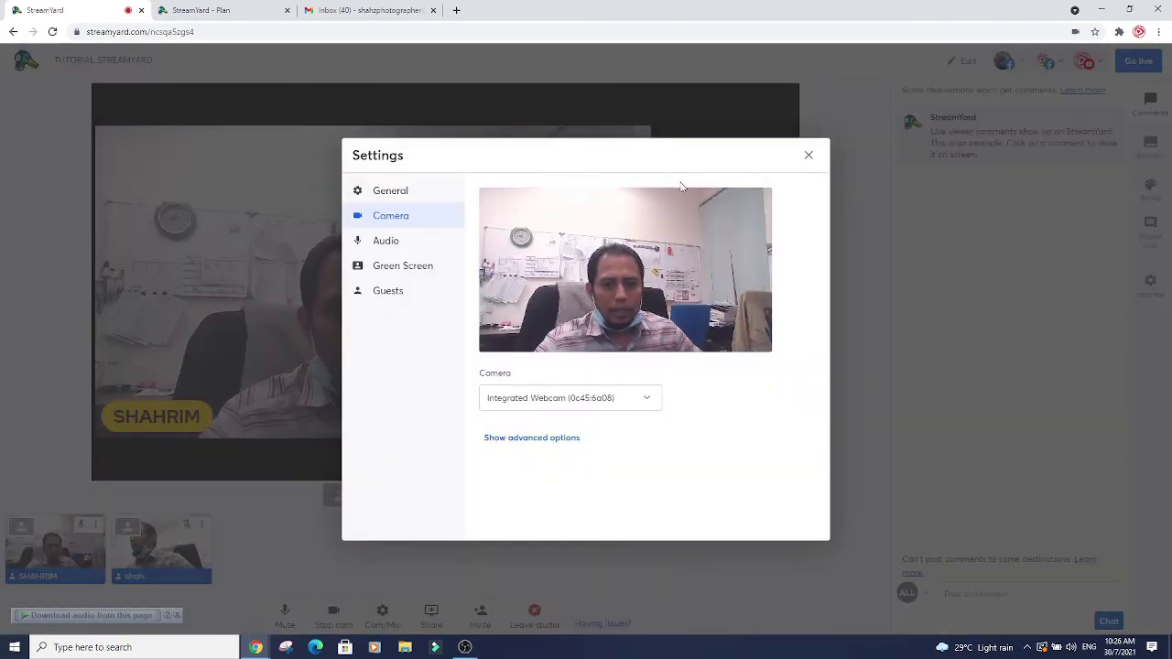
click(810, 156)
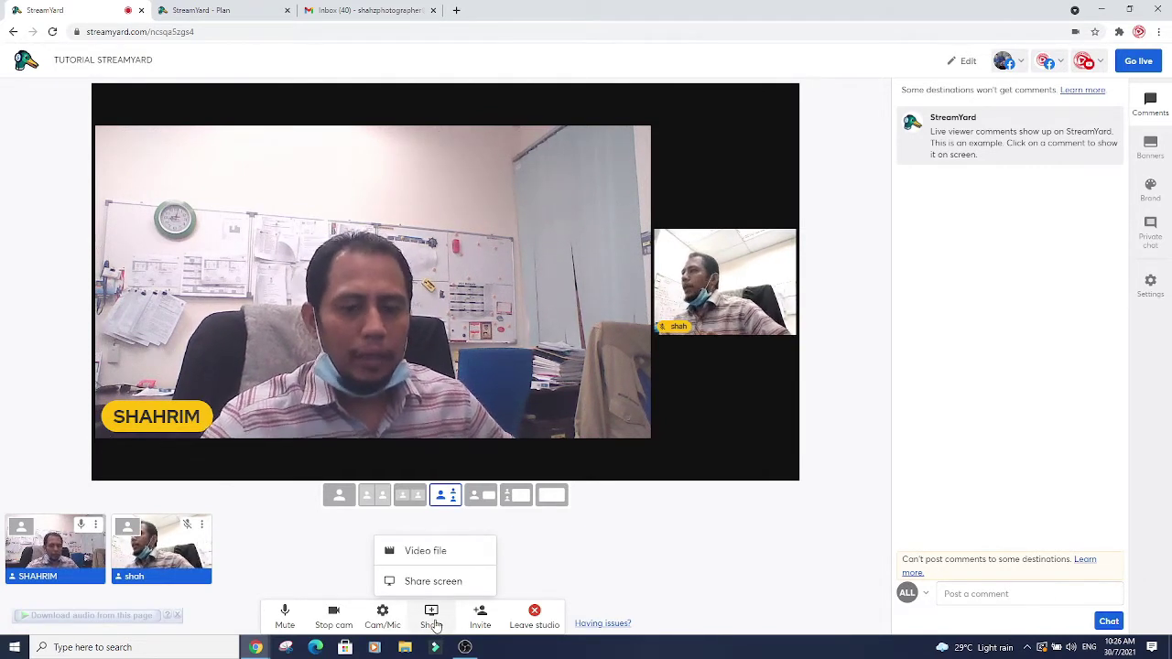
Share the 'StreamYard - Plan' Chrome tab into the studio from the share picker
click(431, 582)
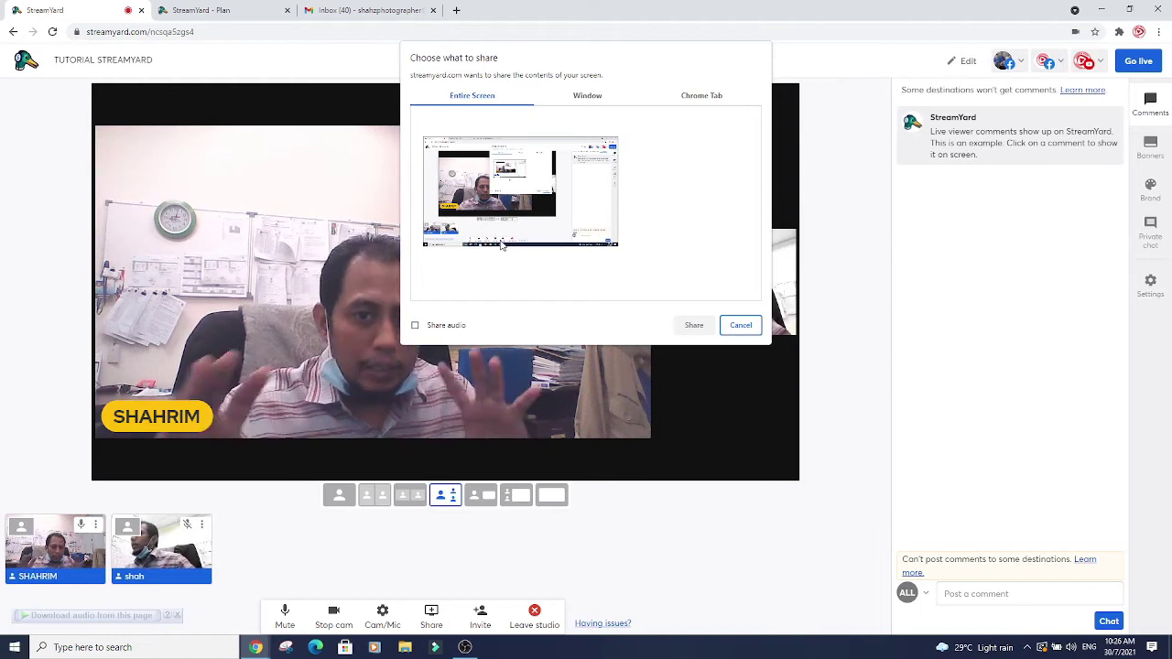
click(588, 95)
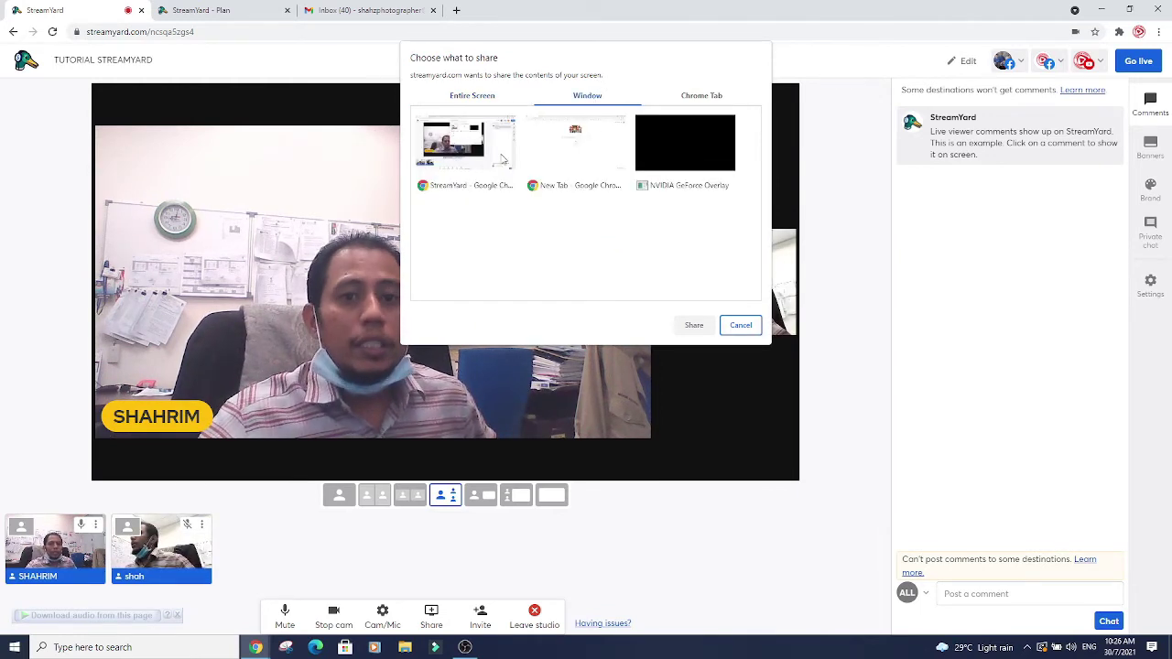
click(698, 96)
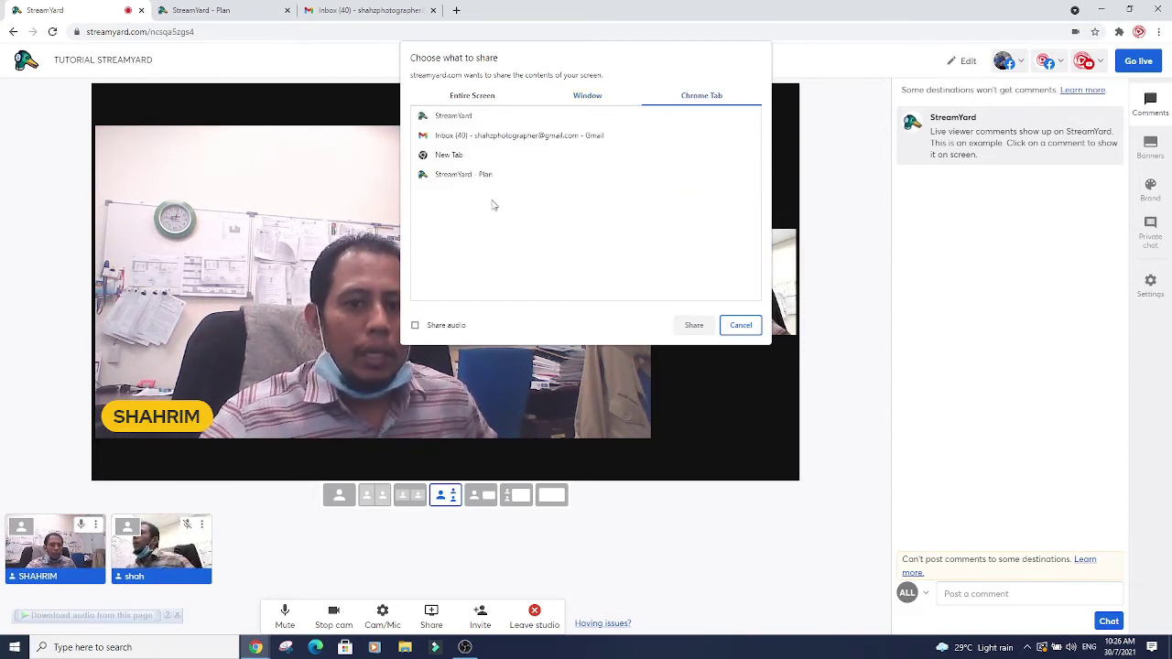
click(471, 175)
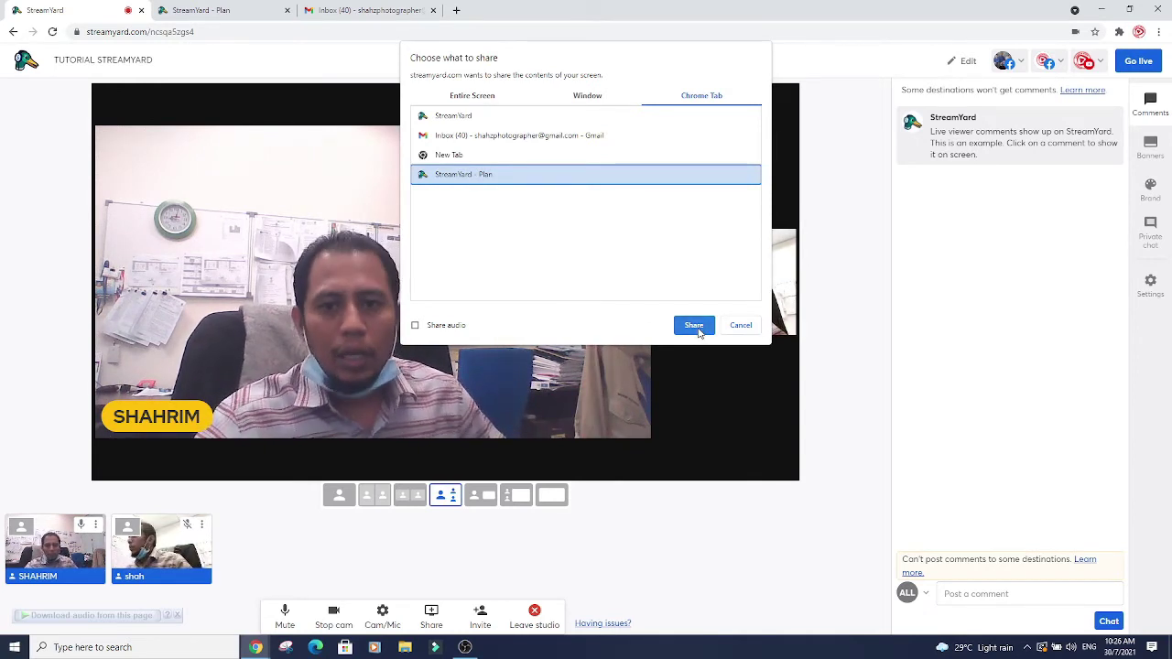
click(586, 96)
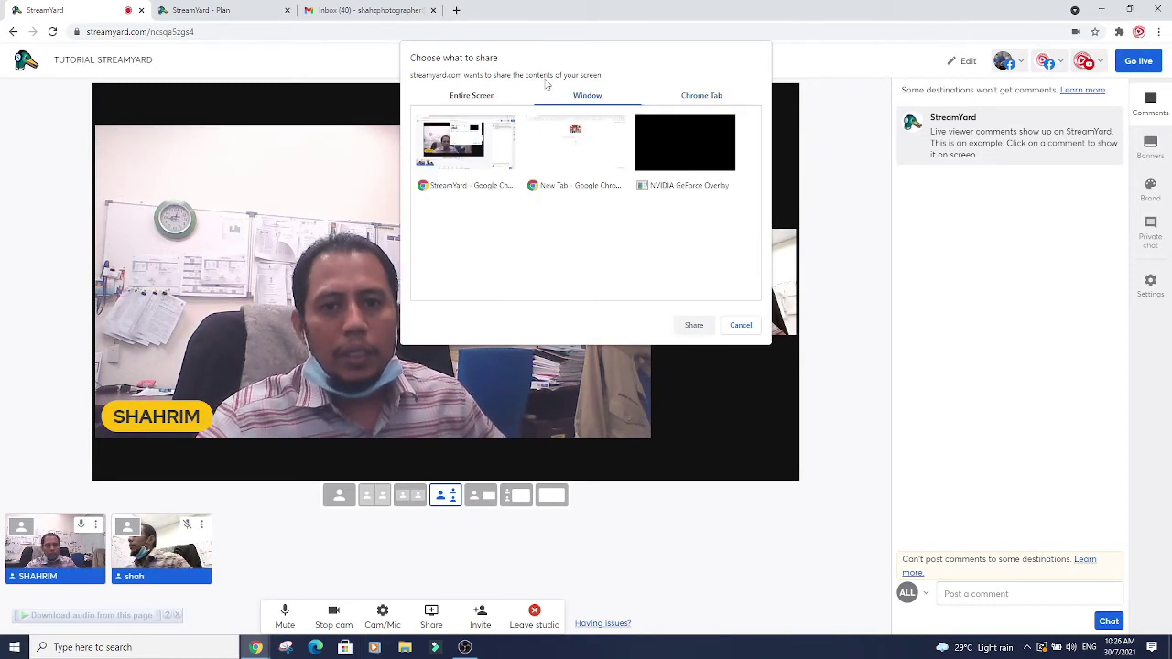
click(697, 99)
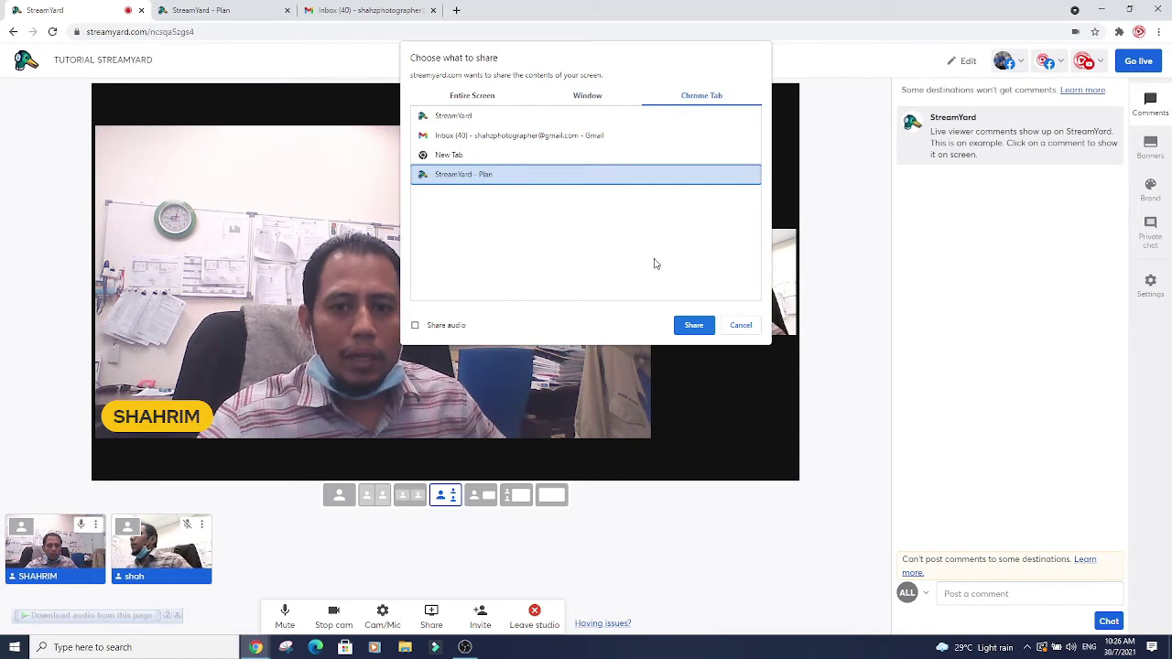
click(694, 326)
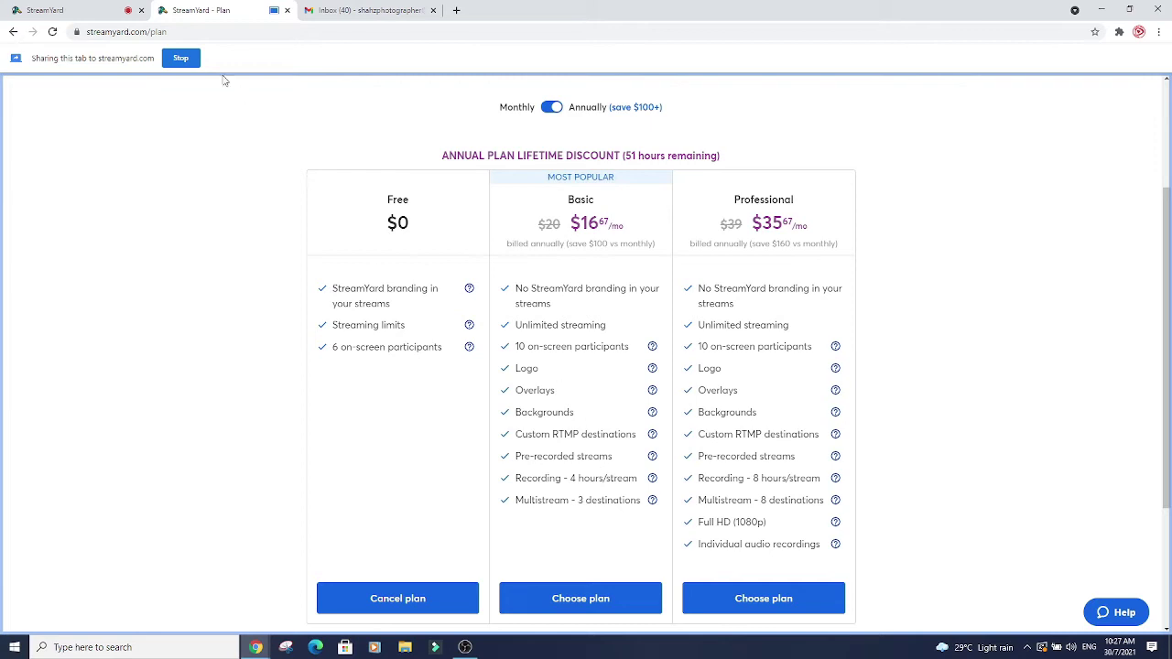
Stop sharing the plan tab and switch back to the StreamYard studio tab
click(193, 60)
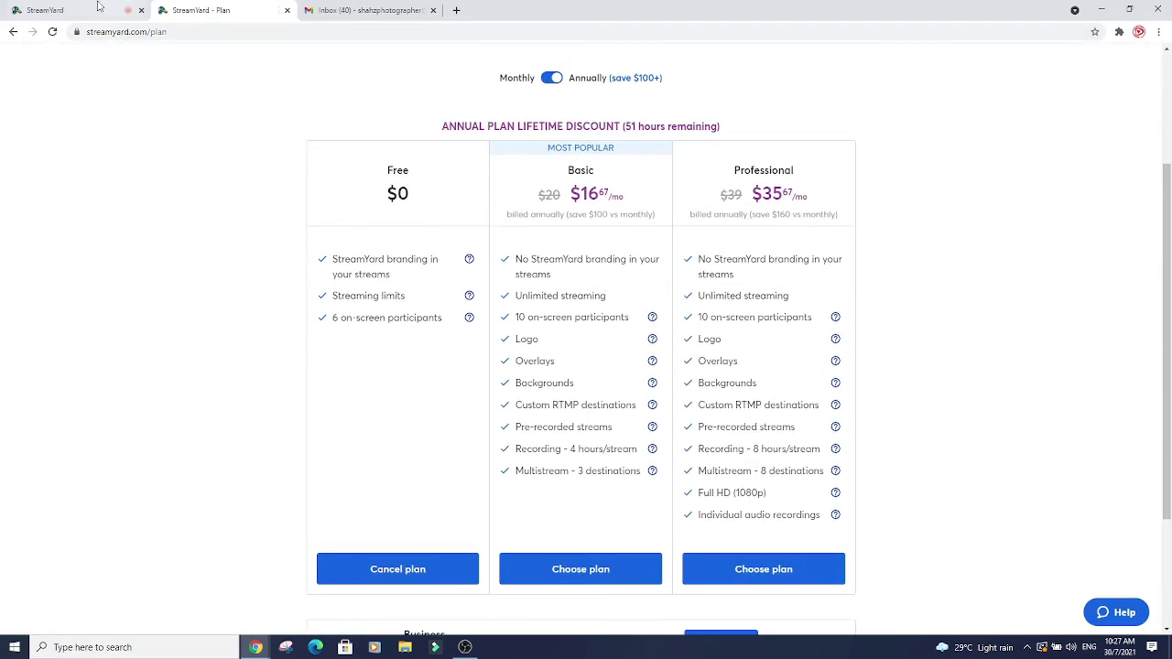
click(90, 9)
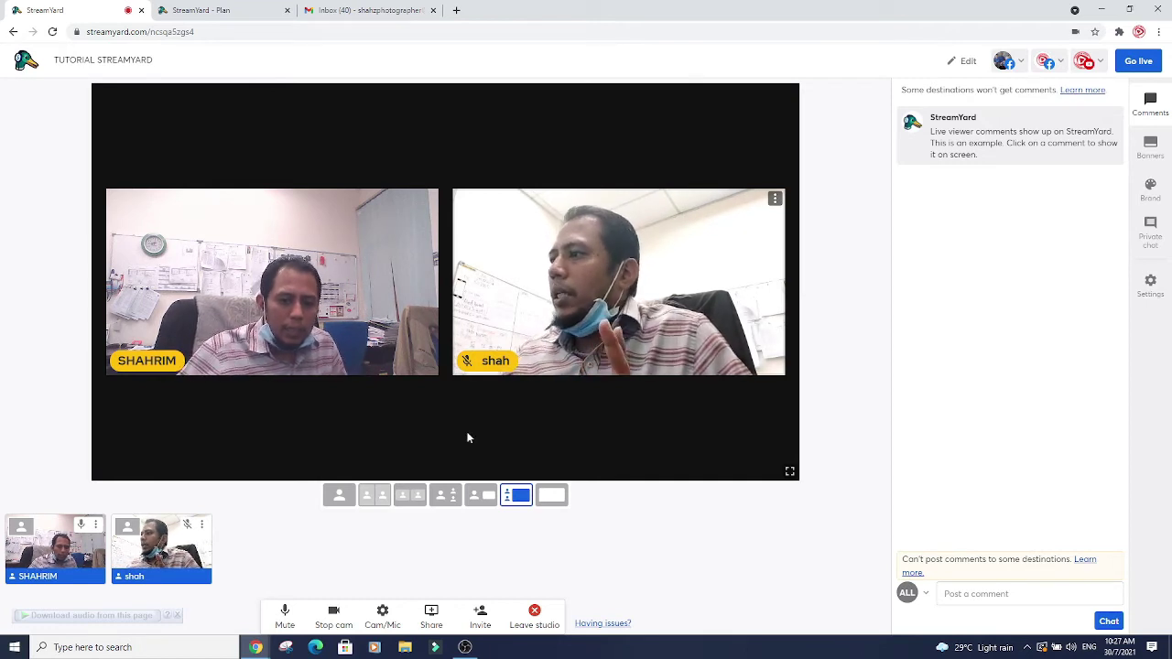
Share the video file 1 PROMO MEKANIKAL.mp4 onto the stage
click(432, 619)
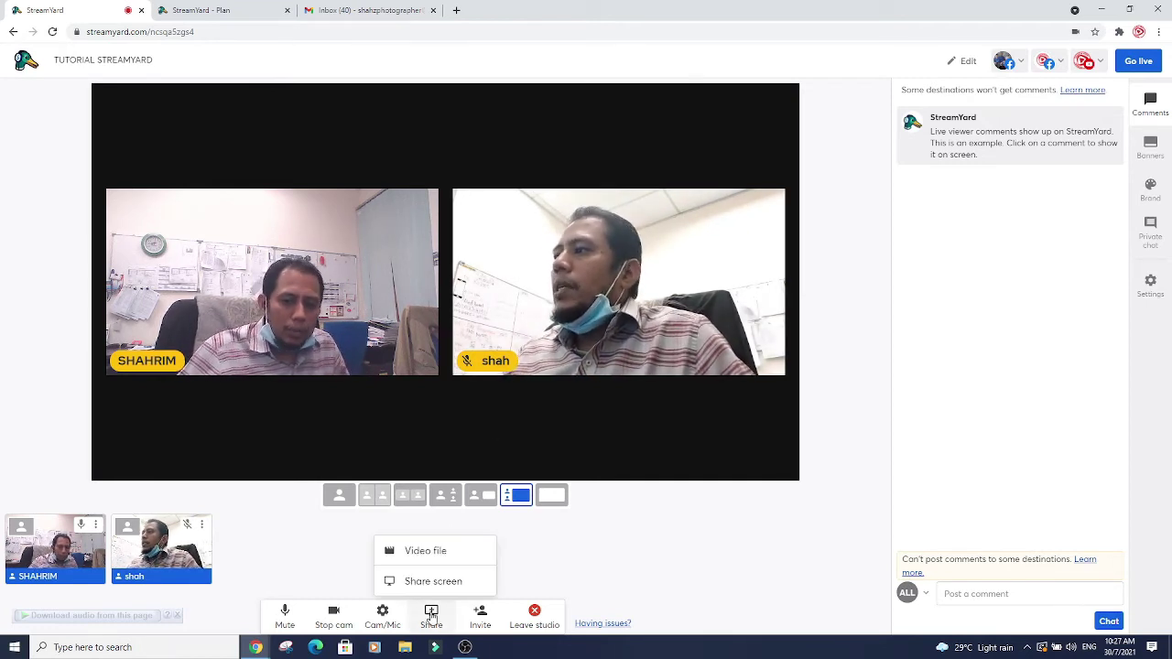
click(424, 552)
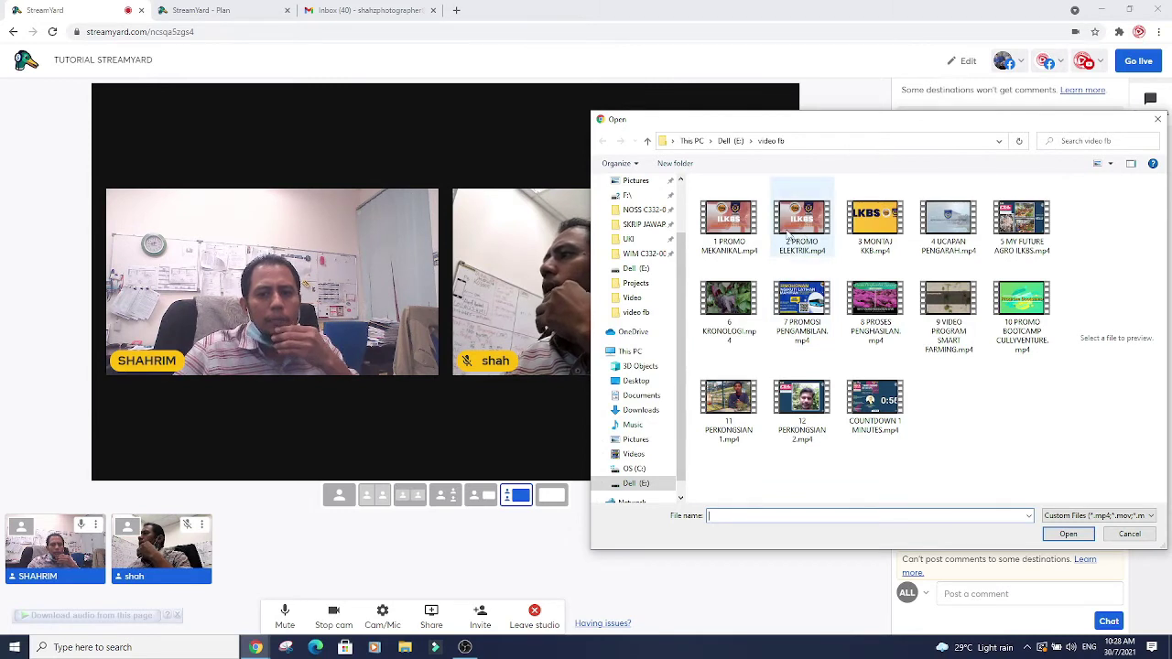
click(733, 229)
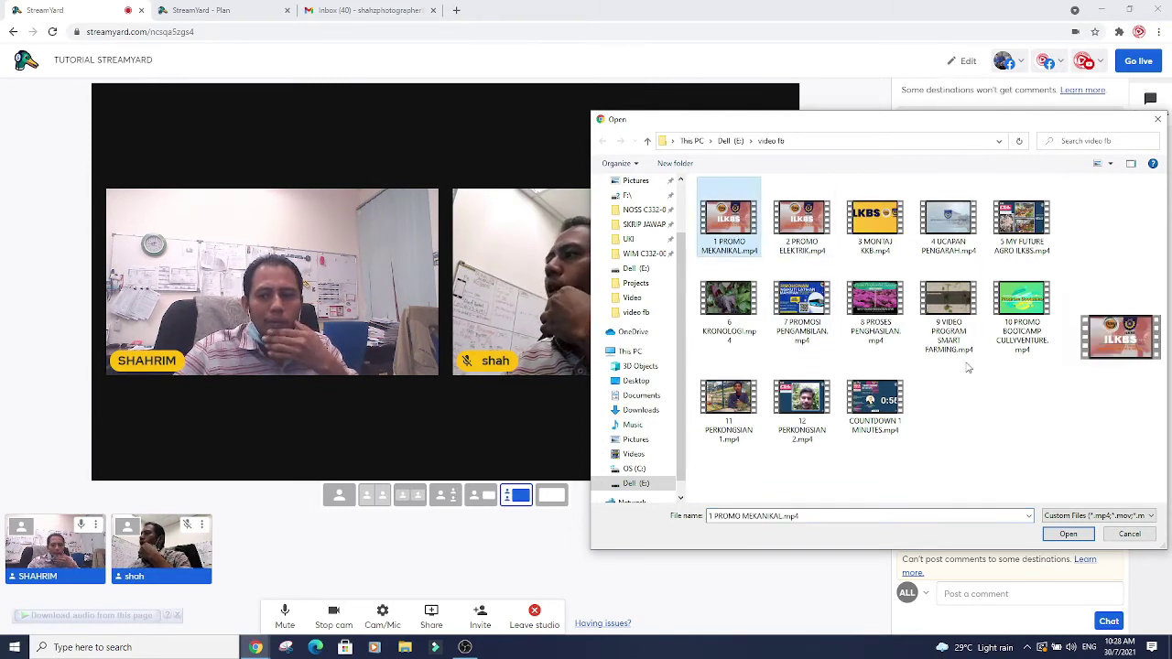
click(1067, 534)
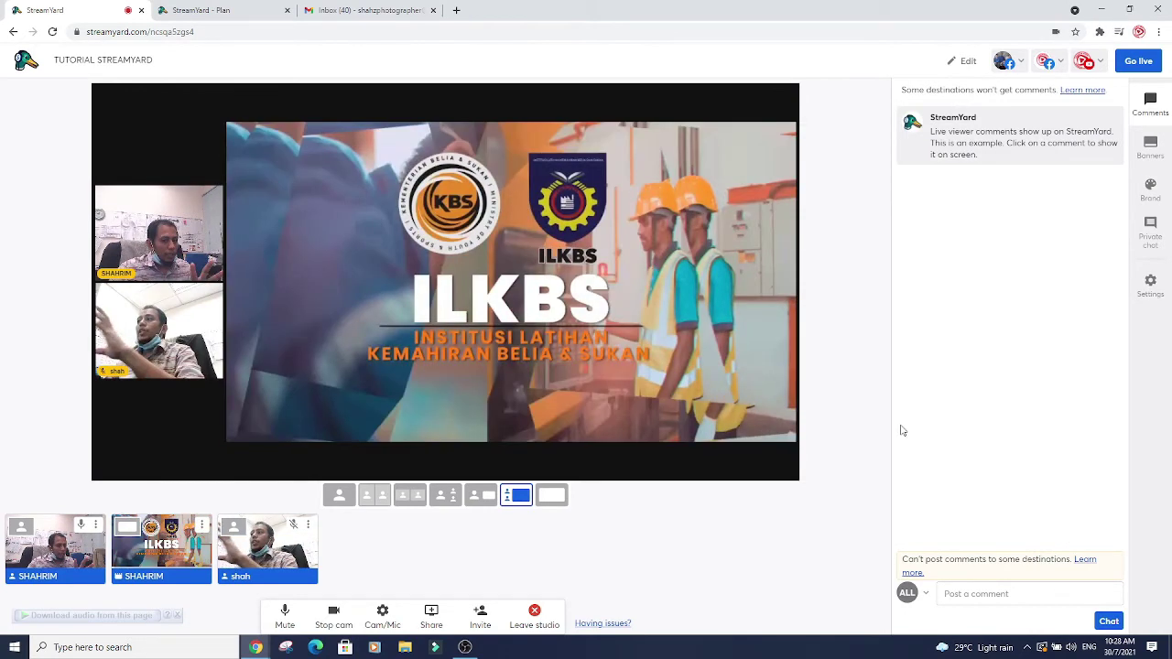
Toggle the guest off and on stage, then send the promo video backstage
mouse_move(295, 556)
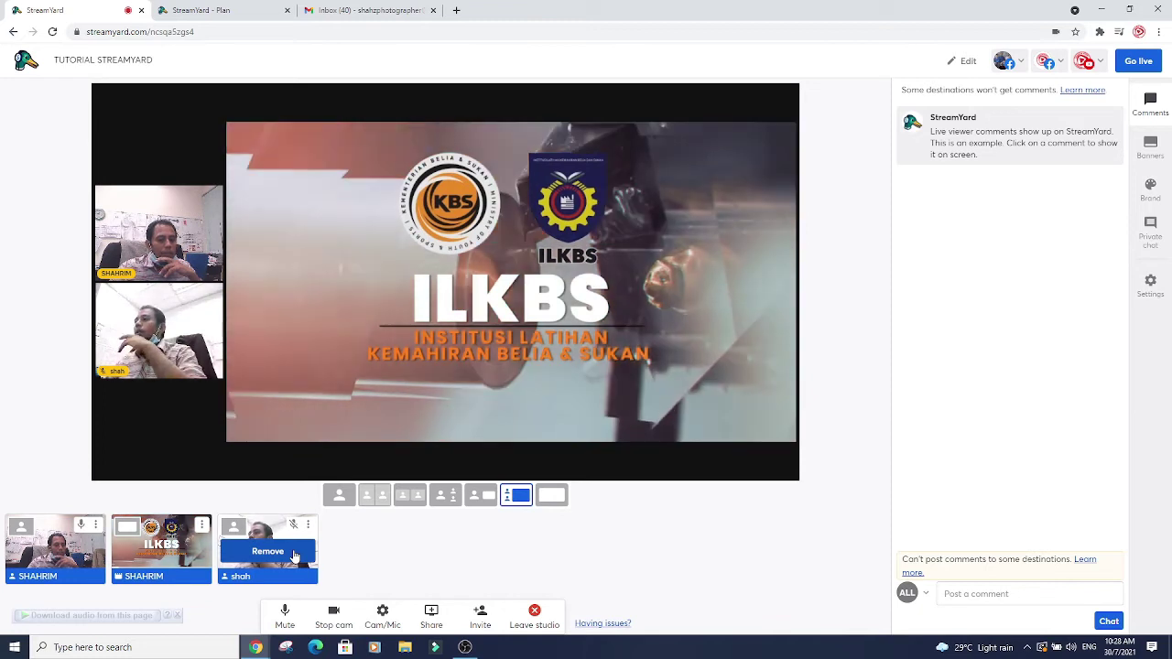
click(295, 553)
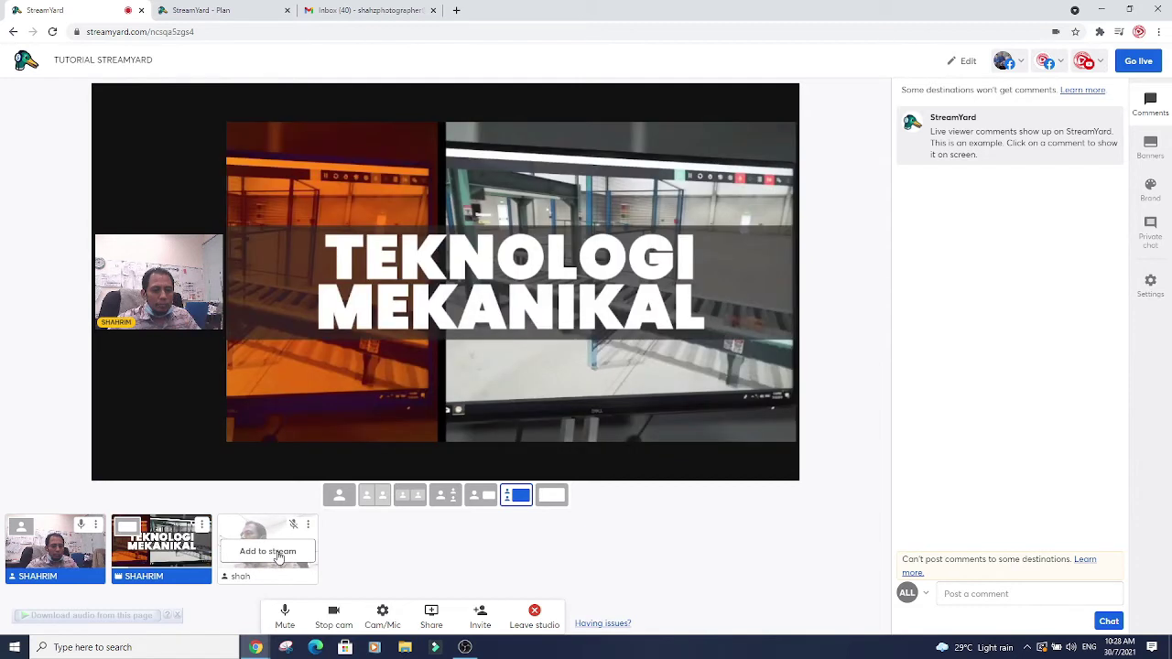
click(279, 553)
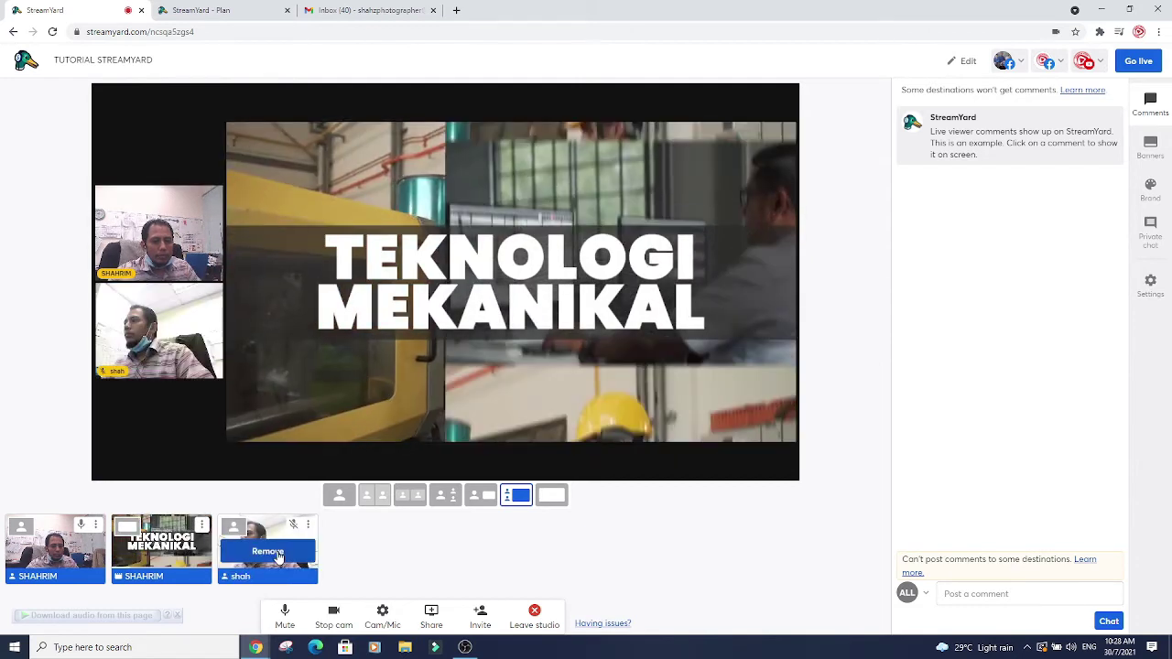
click(279, 553)
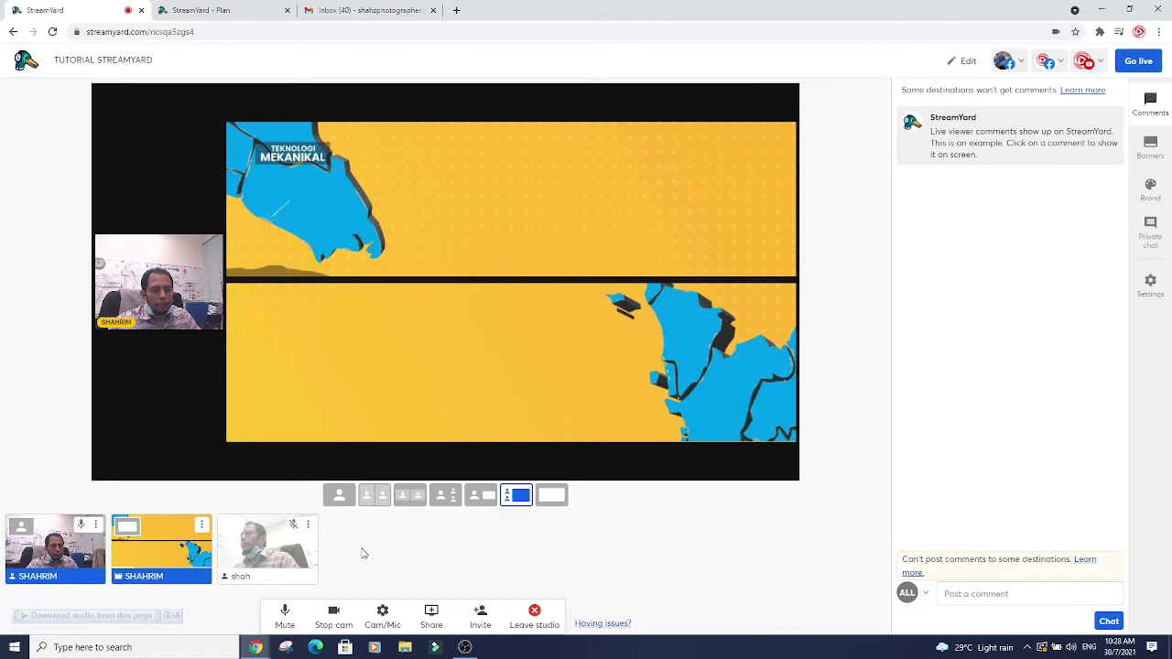
click(274, 554)
click(154, 554)
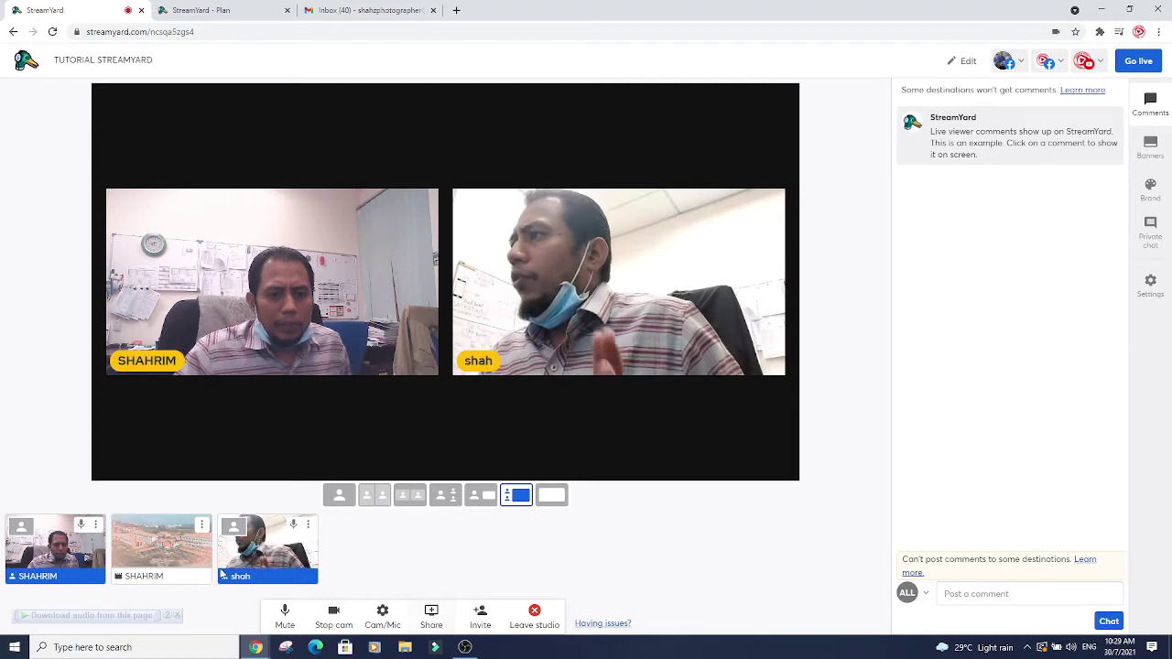
Share the video file 2 PROMO ELEKTRIK.mp4 onto the stage
click(431, 615)
click(425, 550)
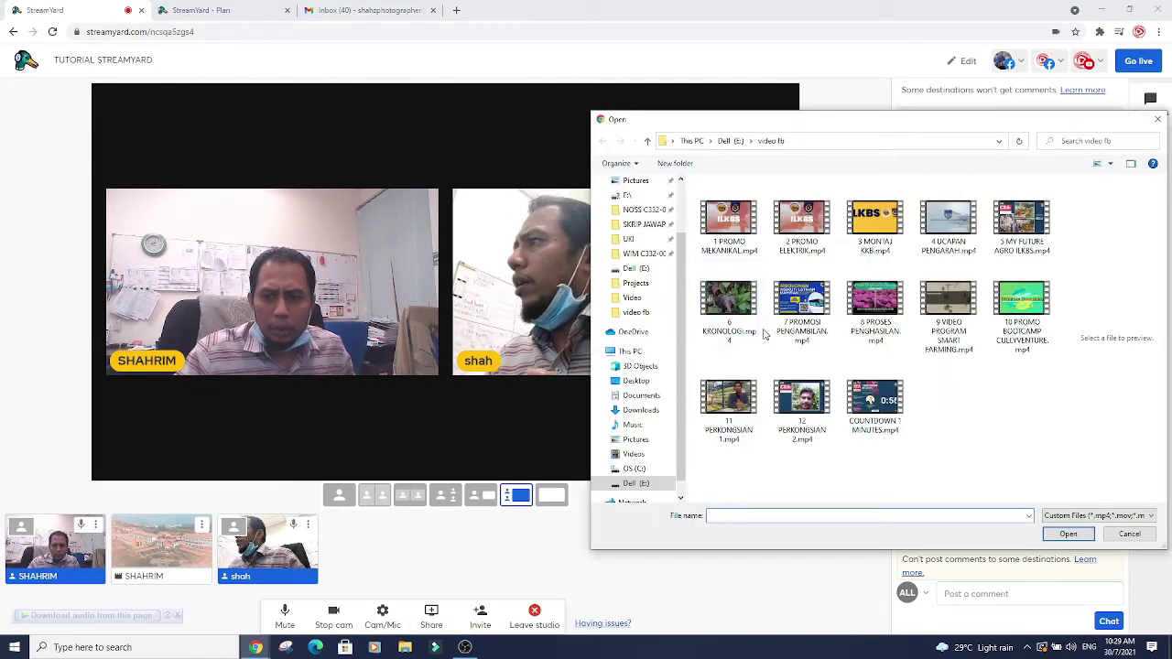
click(822, 228)
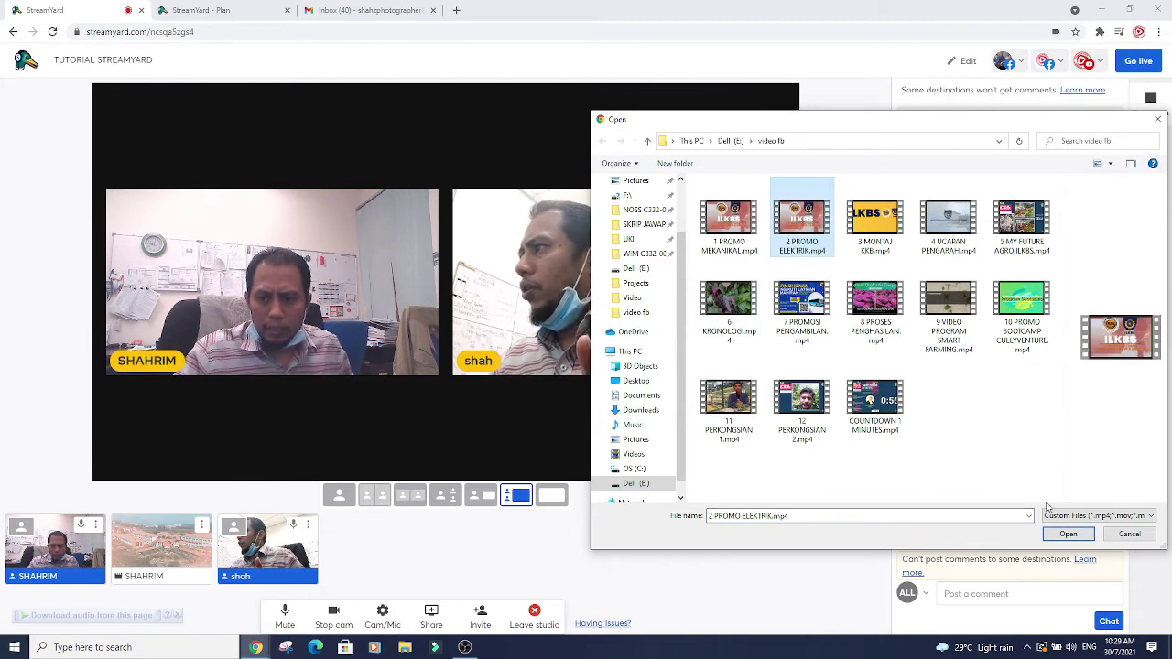
click(1065, 535)
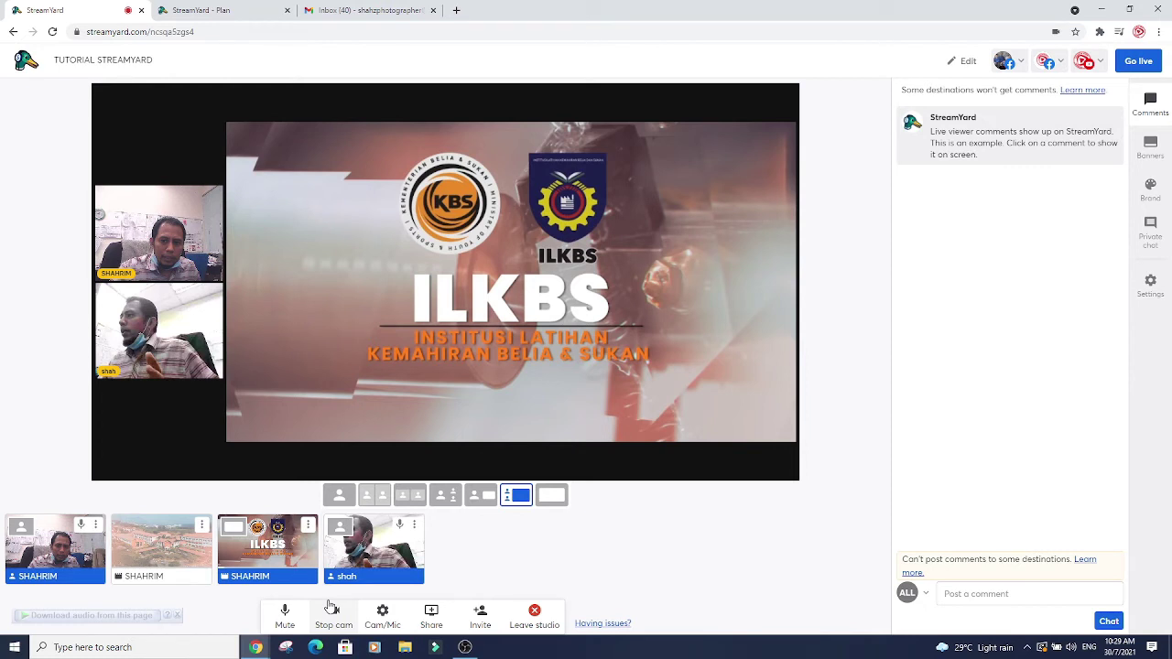
Remove the ILKBS video from the stage and mute the guest's microphone
click(239, 575)
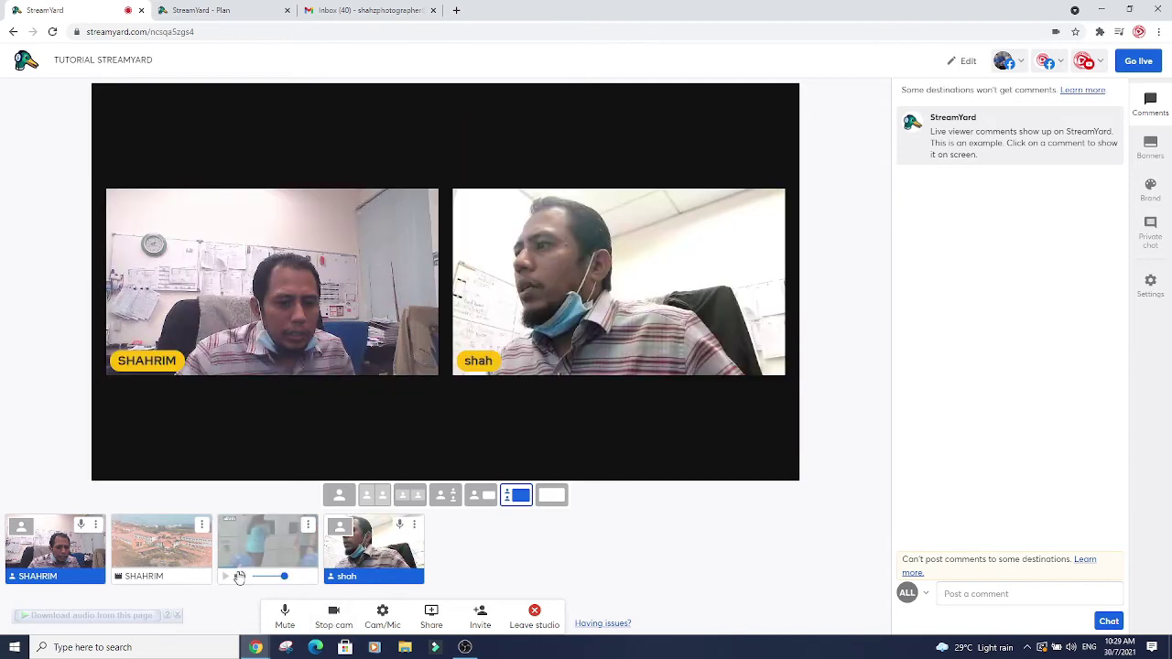
mouse_move(232, 562)
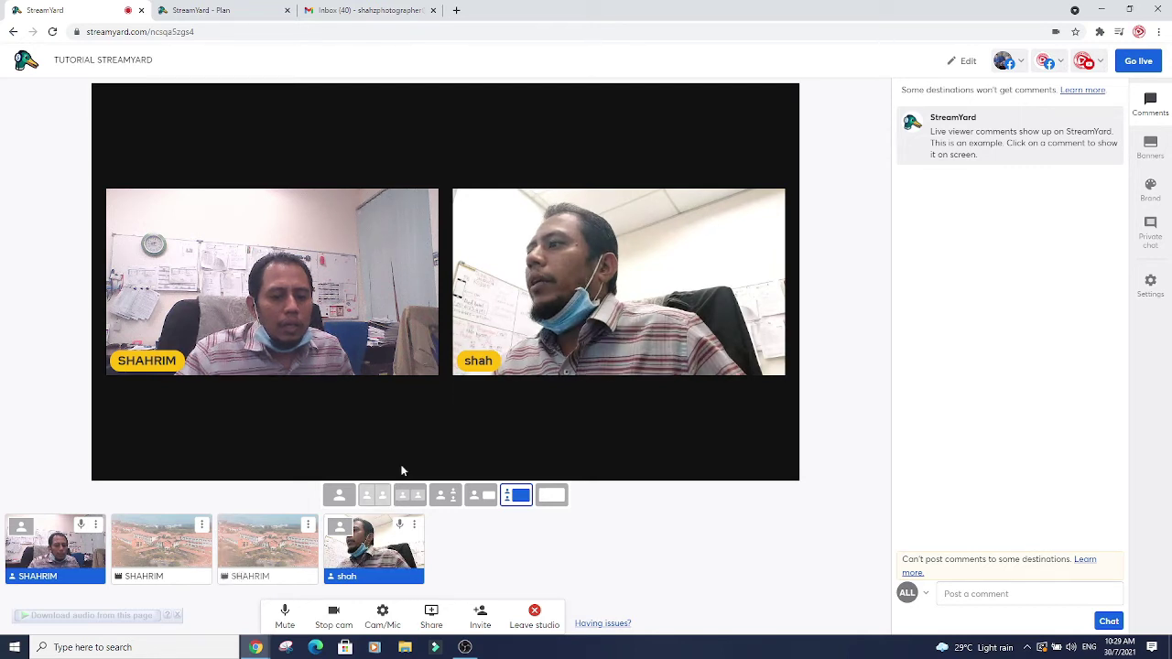
mouse_move(423, 354)
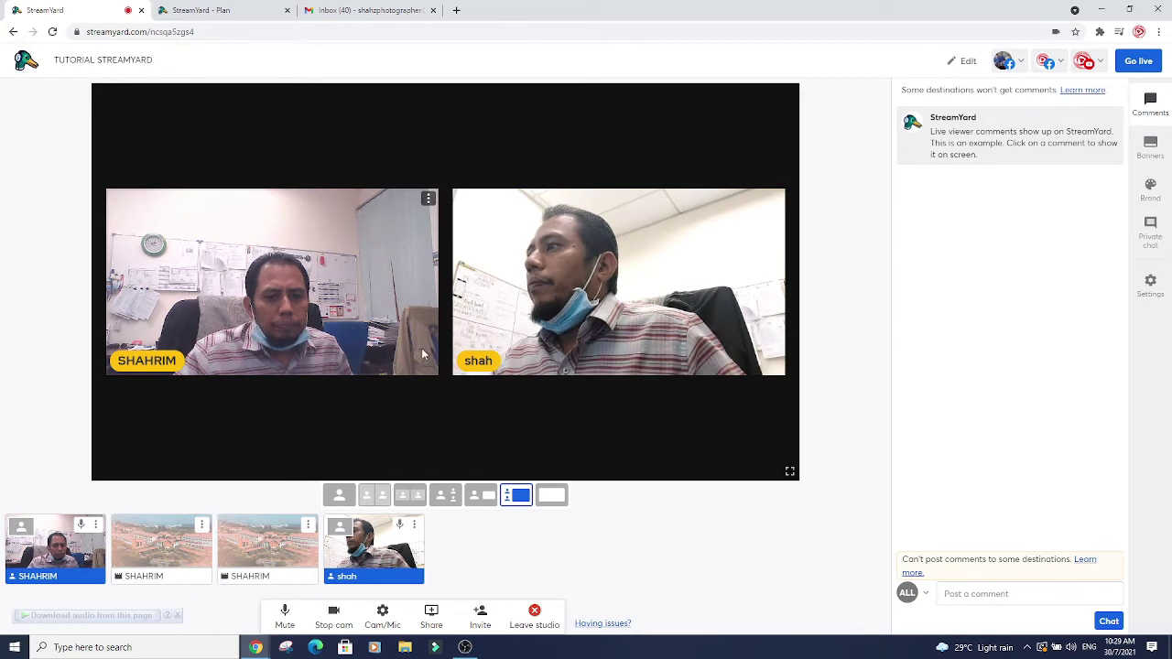
click(400, 526)
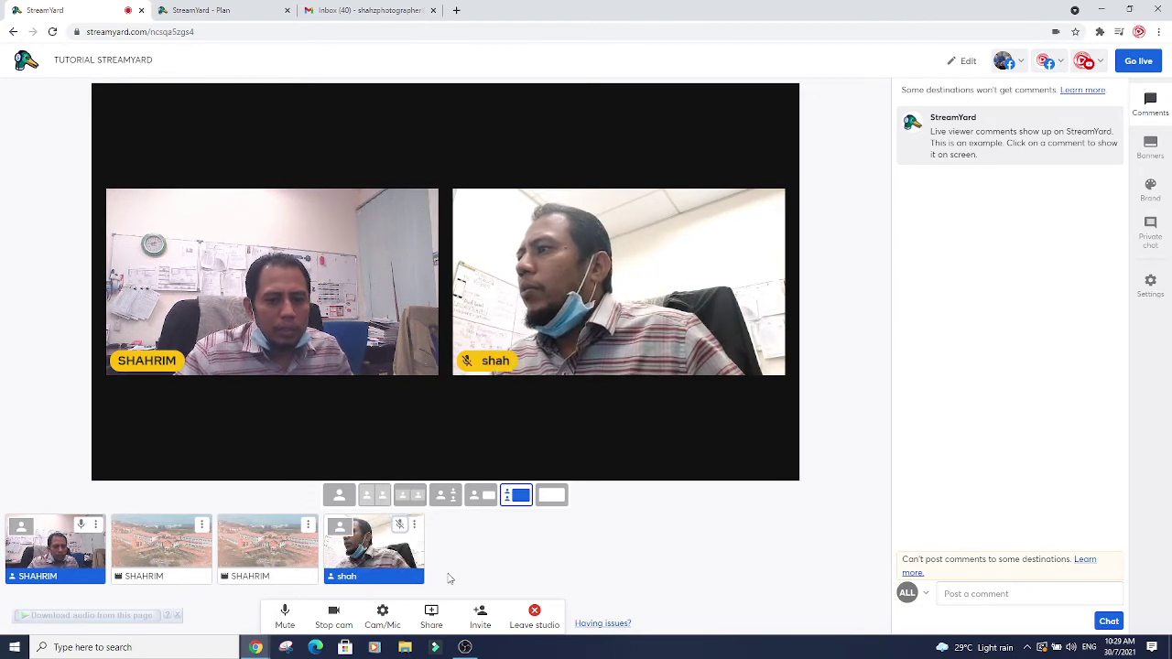
mouse_move(203, 539)
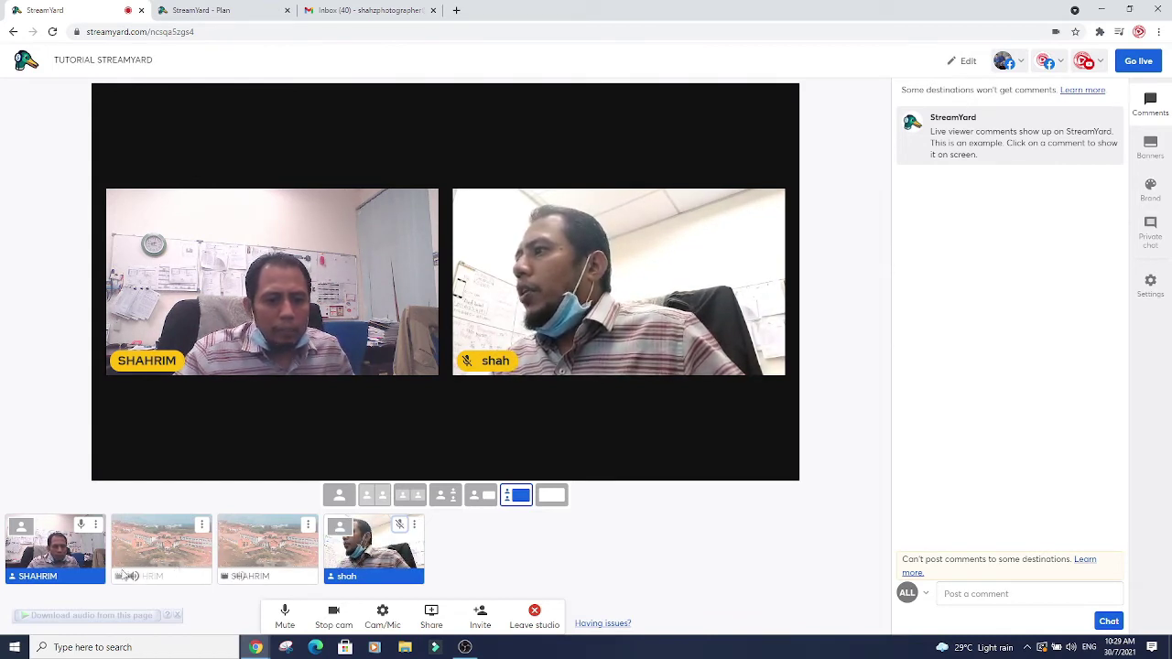
Put the mechanical promo back on stage, try full-screen, inset and sidebar layouts, then remove it
mouse_move(151, 554)
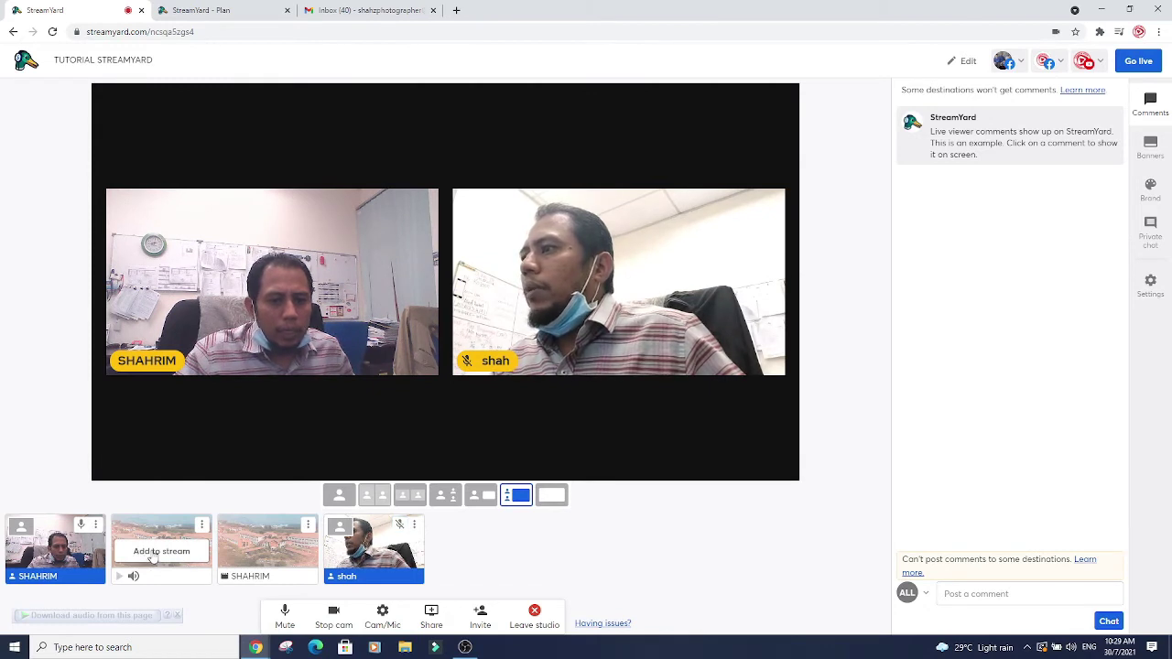
click(161, 551)
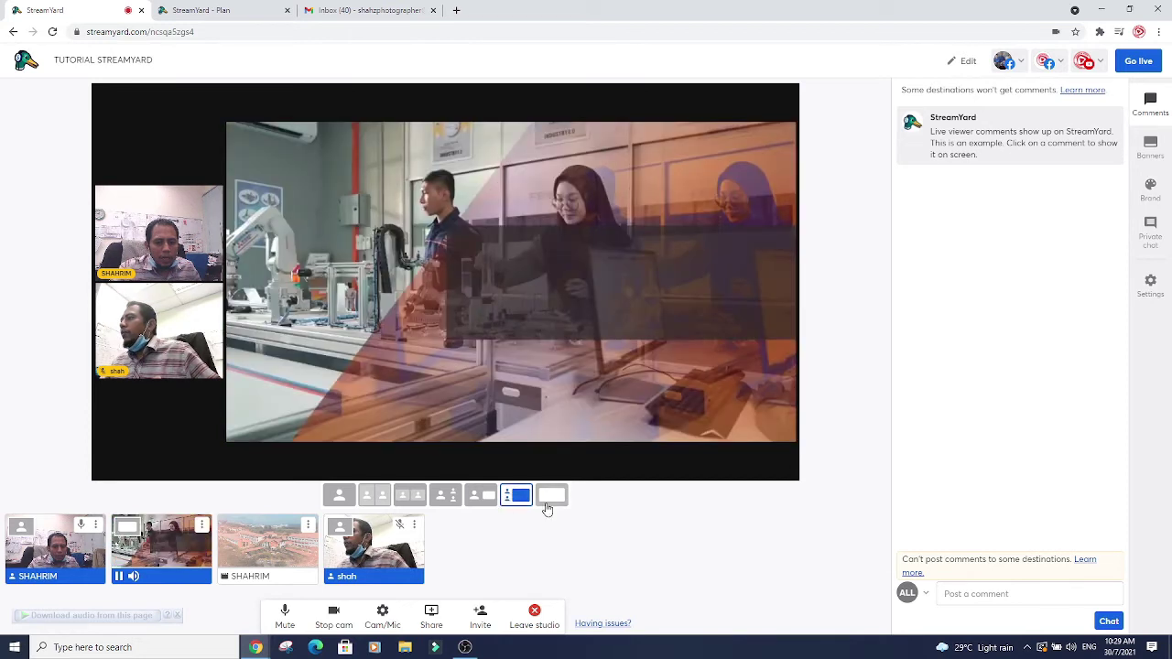
click(550, 498)
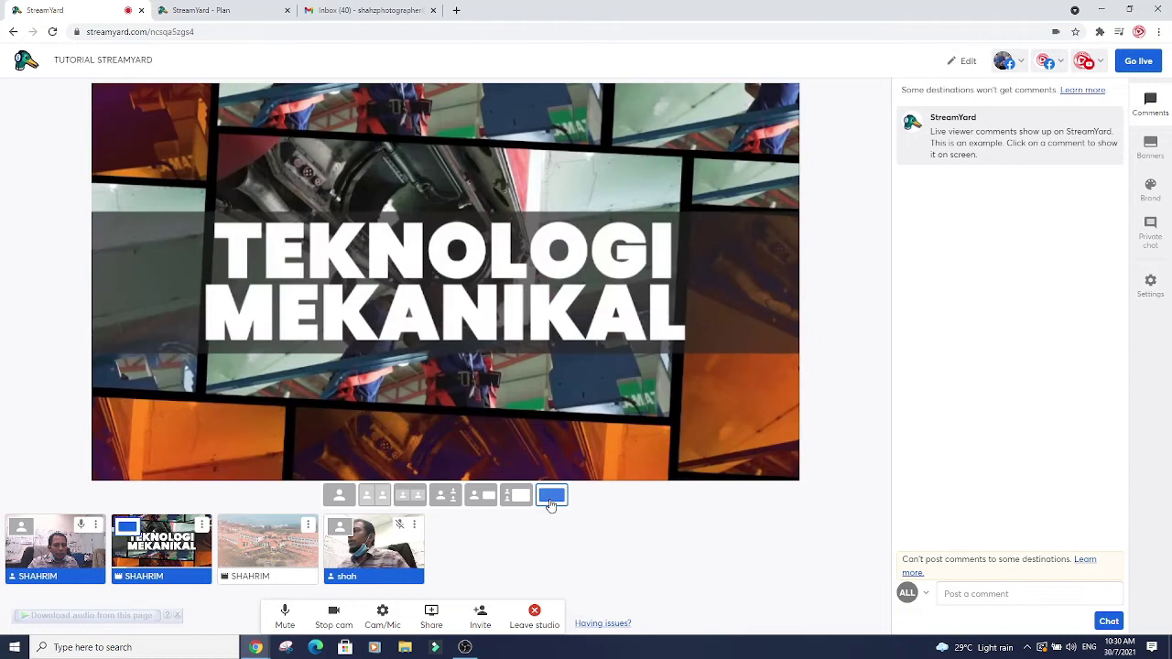
click(483, 496)
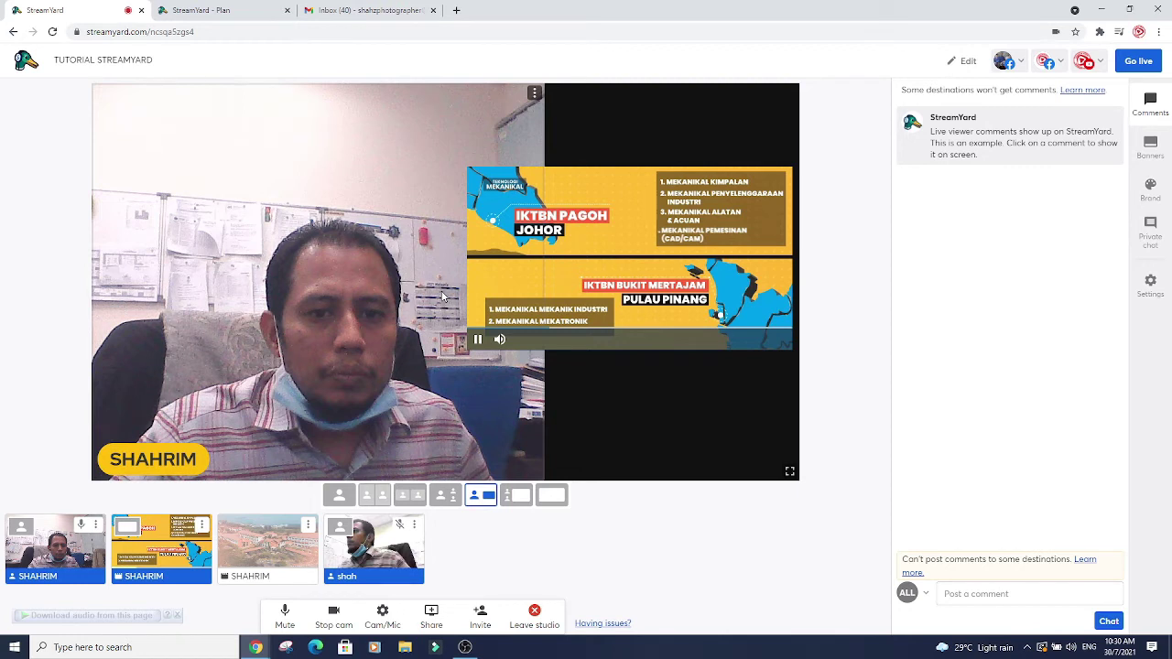
click(516, 495)
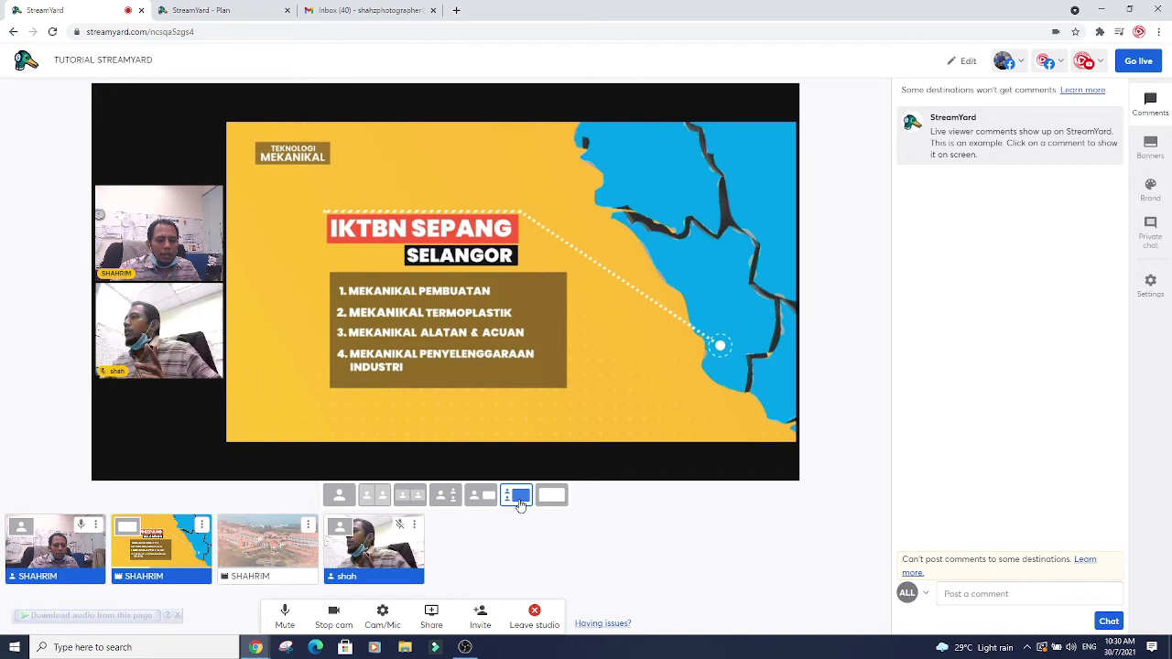
click(156, 569)
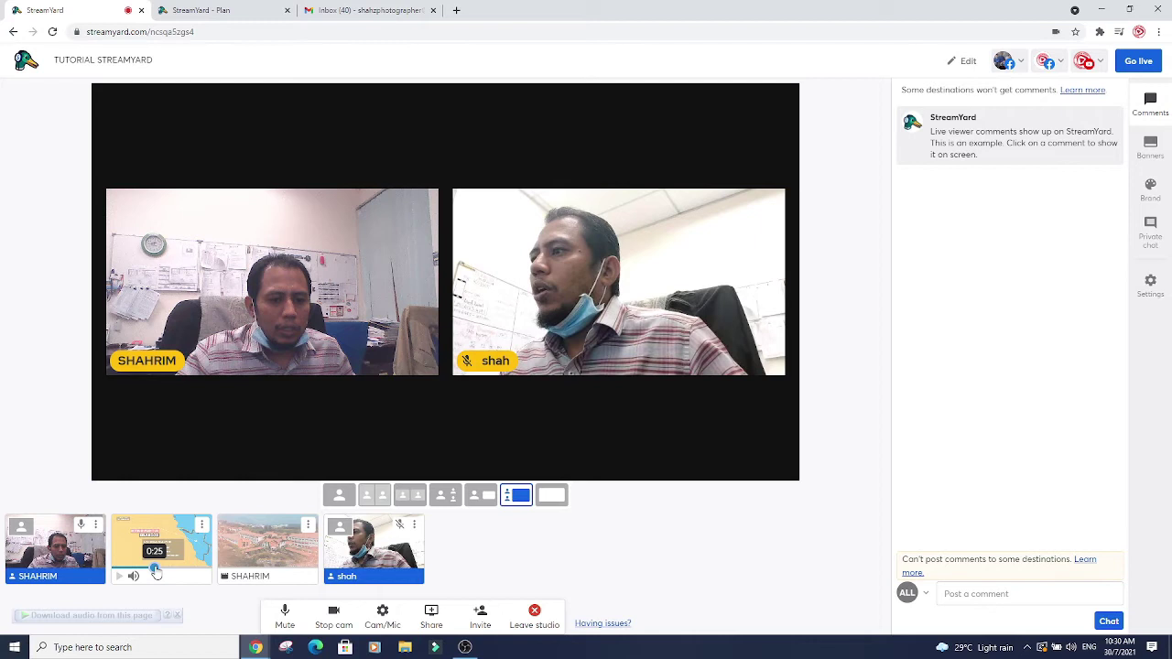
mouse_move(171, 580)
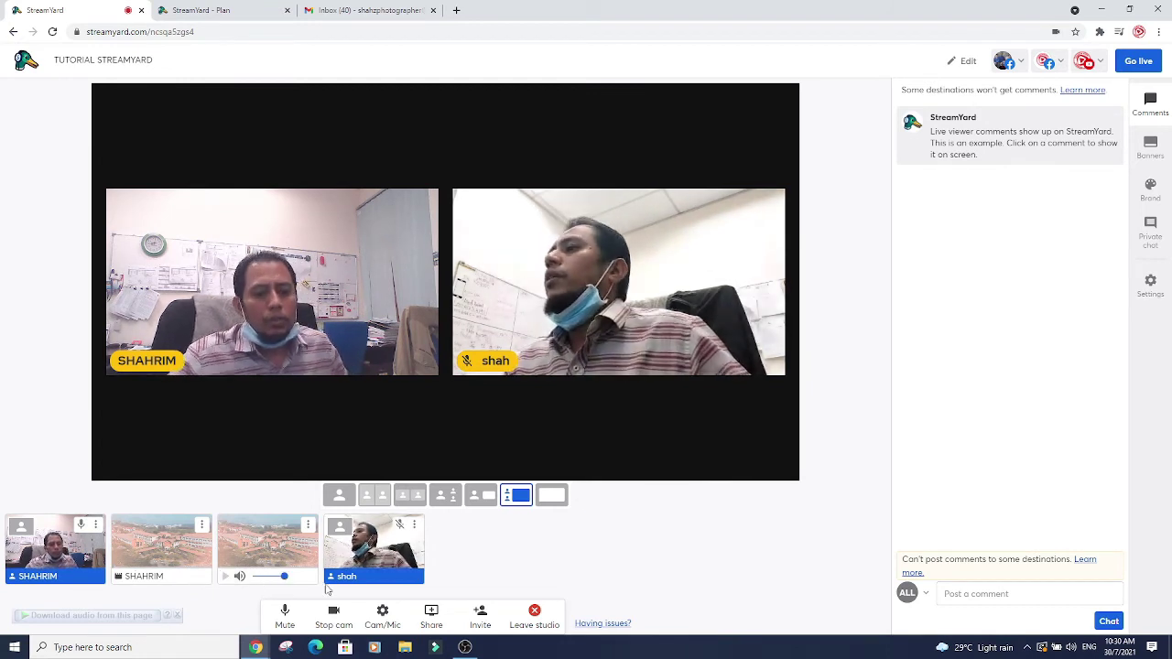
Switch to the 'StreamYard - Plan' tab comparing Free, Basic and Professional plans
mouse_move(344, 552)
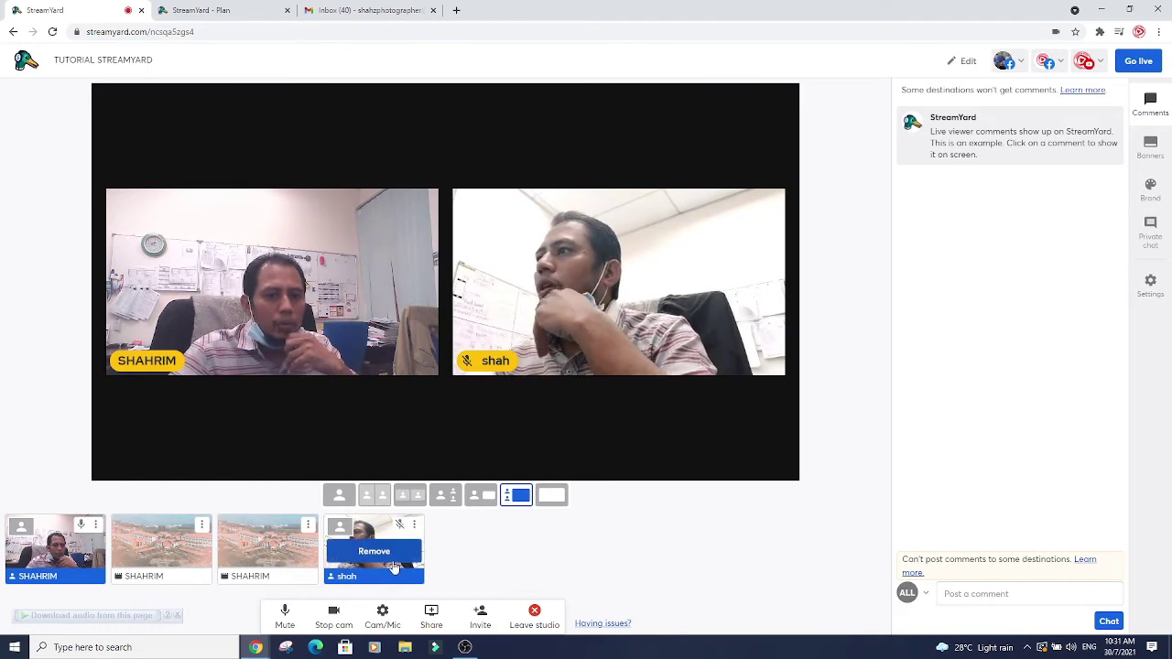
click(236, 12)
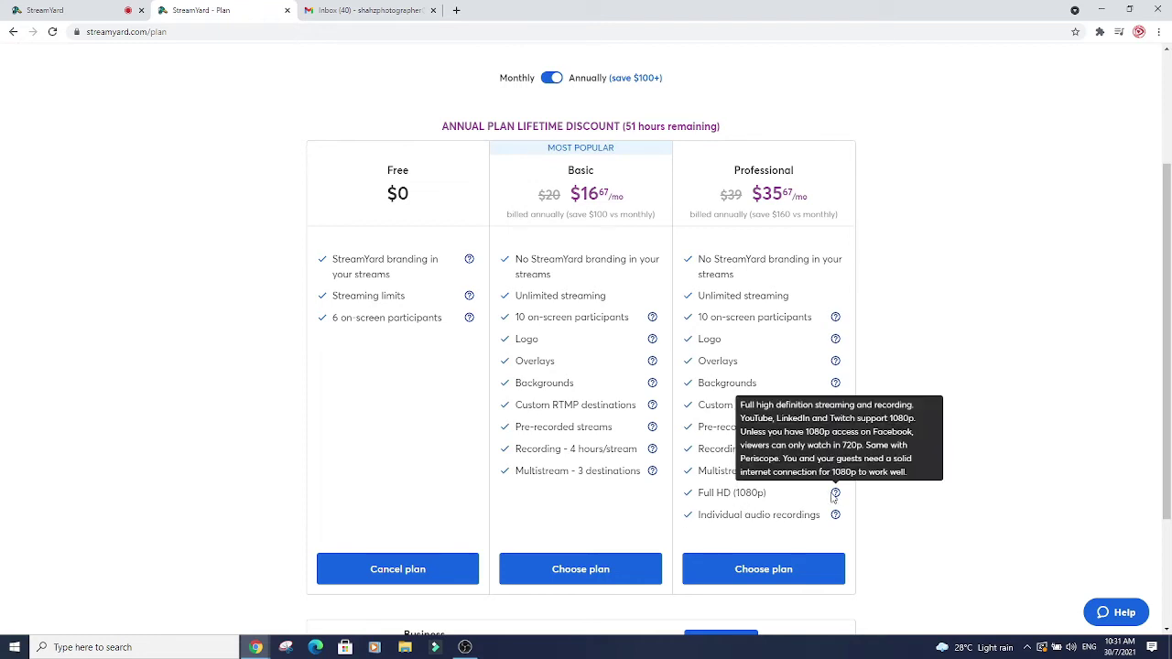
Check the Full HD (1080p) info note, then return to the studio with Ctrl+Shift+Tab
mouse_move(835, 495)
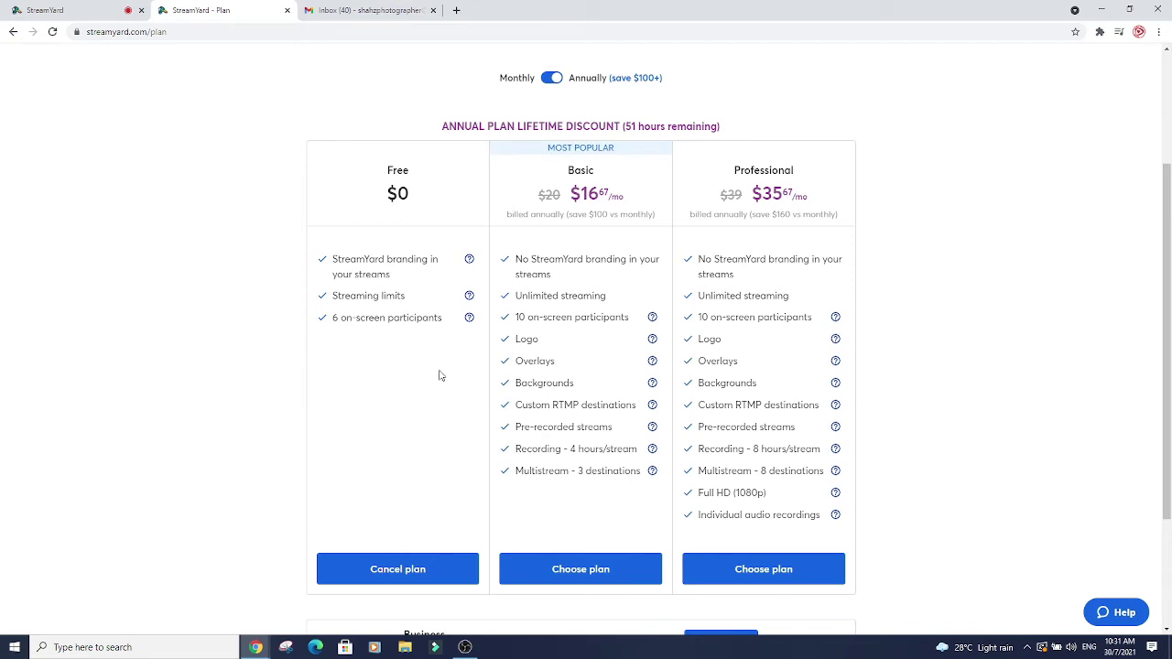
key(ctrl+shift+Tab)
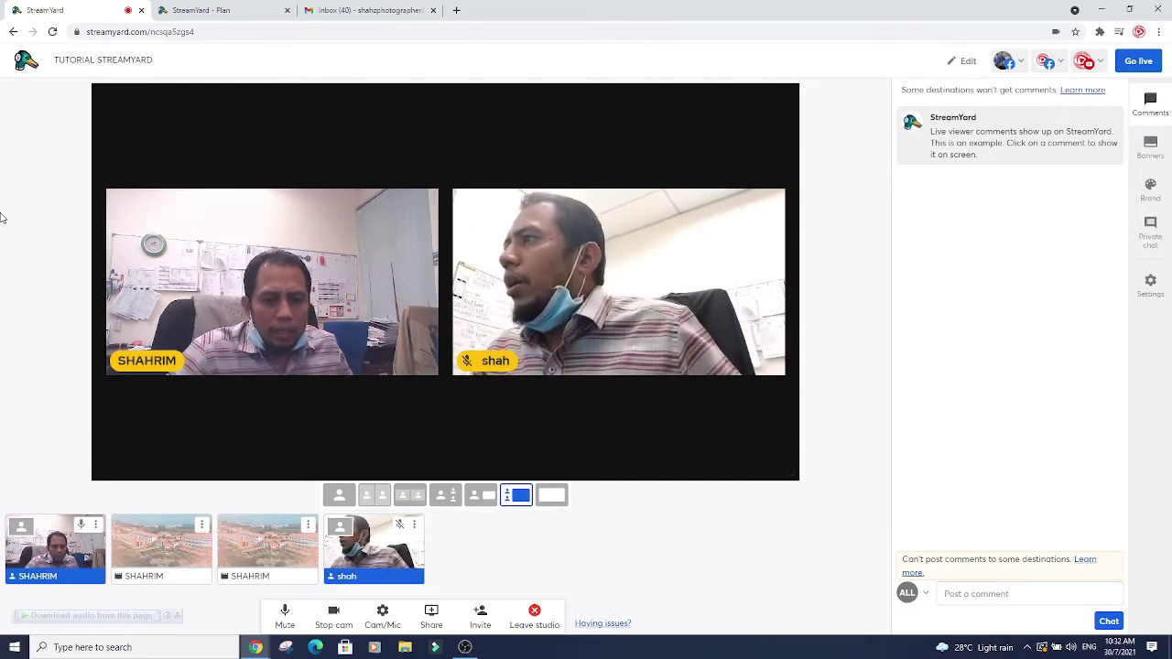
Take the guest off and back on stage, then choose the host-large, guest-inset layout
click(385, 554)
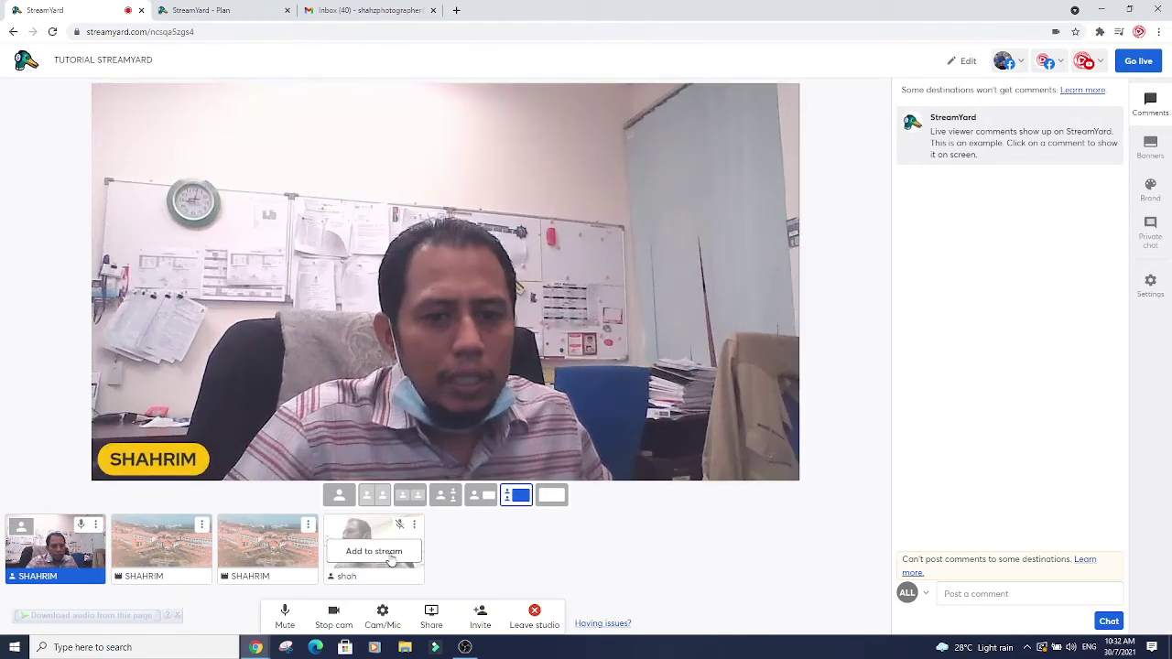
mouse_move(62, 547)
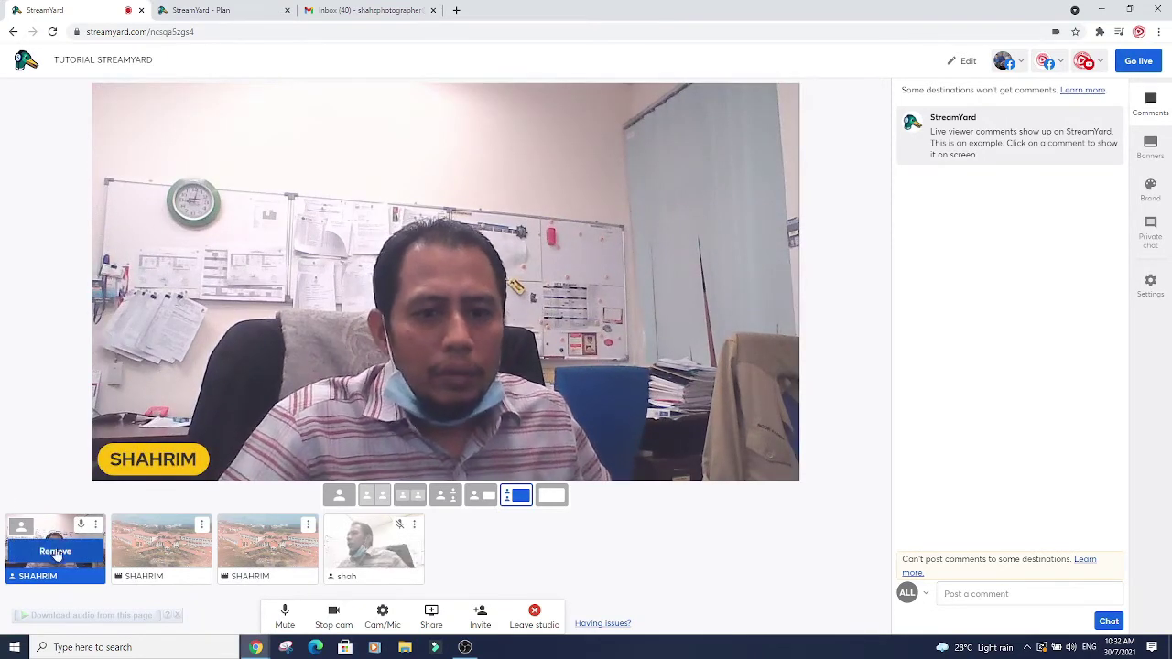
click(373, 552)
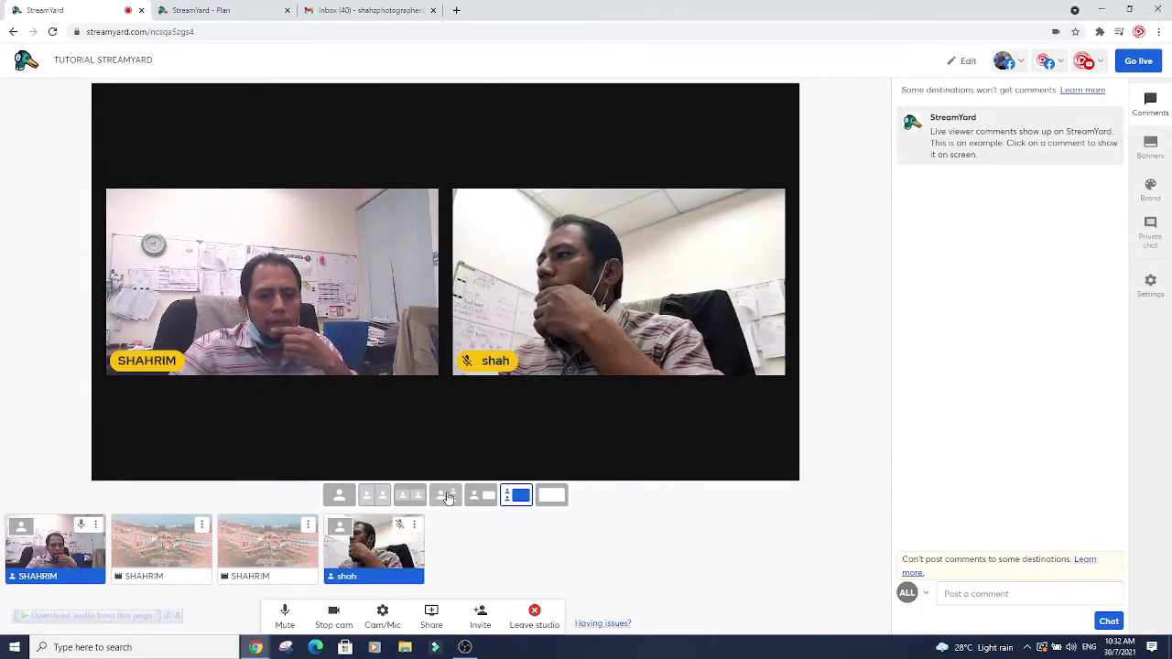
click(447, 497)
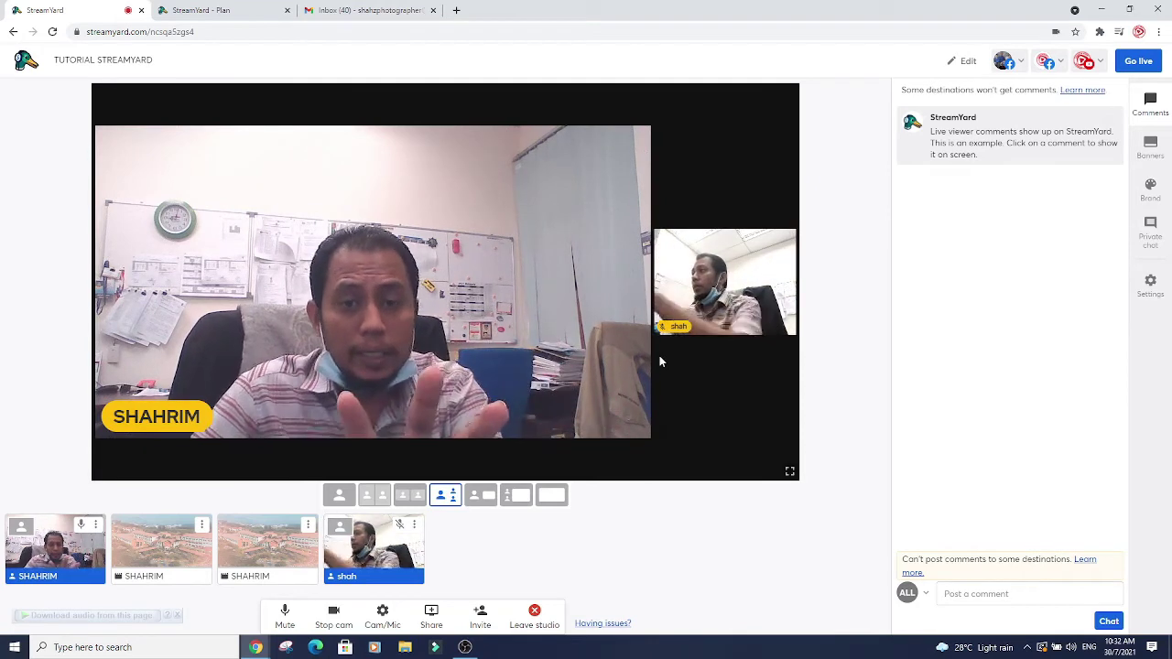
Swap the guest into the large view and back, keeping the host as main feed
mouse_move(759, 305)
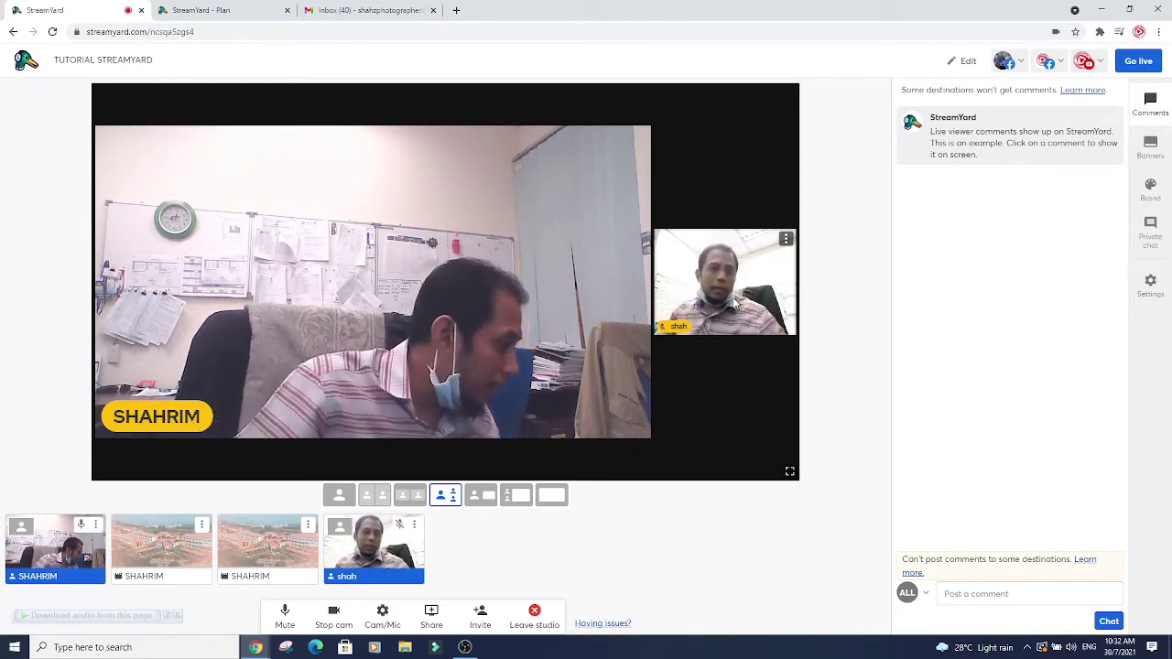
click(465, 318)
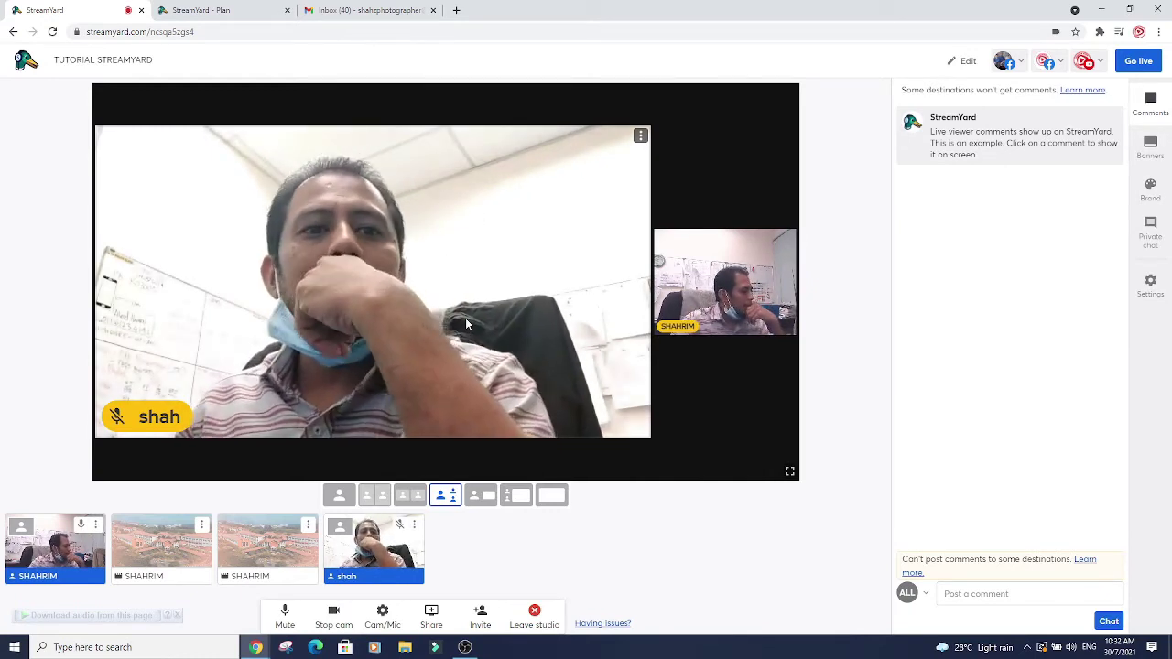
click(449, 243)
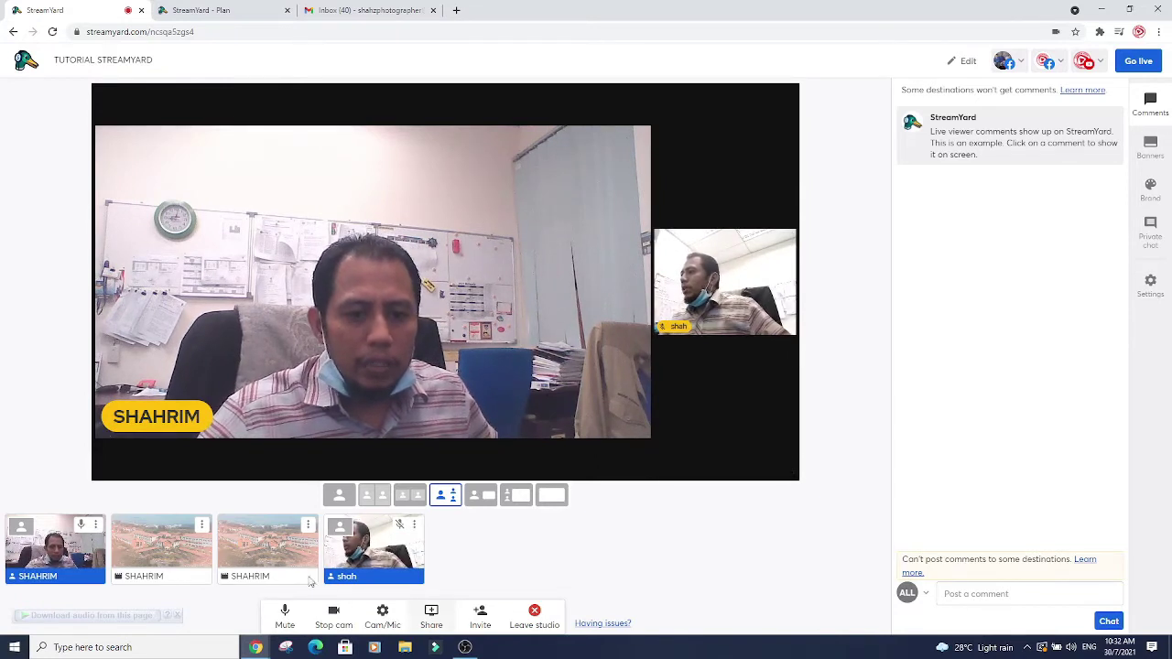
mouse_move(284, 566)
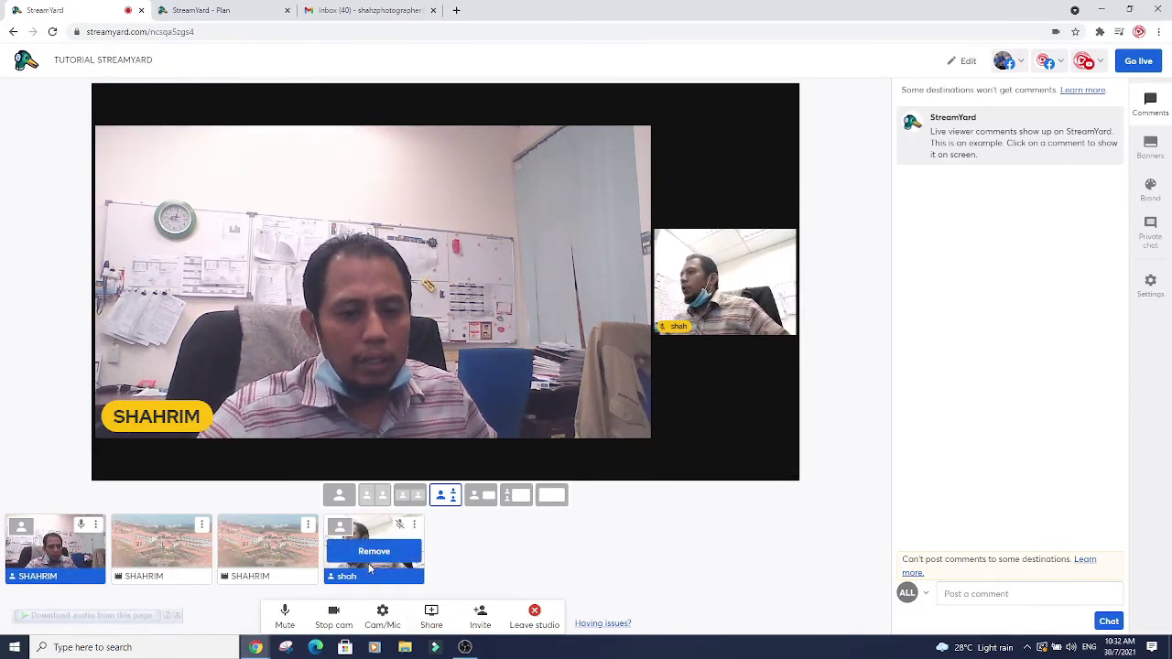
mouse_move(138, 553)
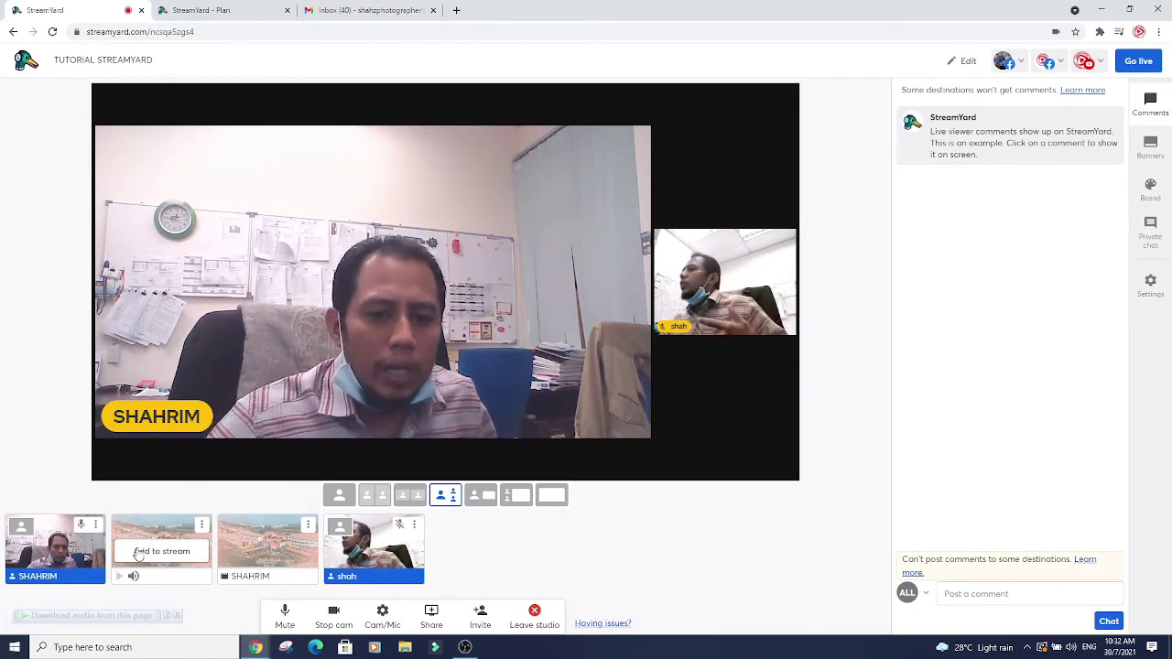
Show the mechanical promo video on stage inset, then in full-screen layout, removing it each time
click(137, 552)
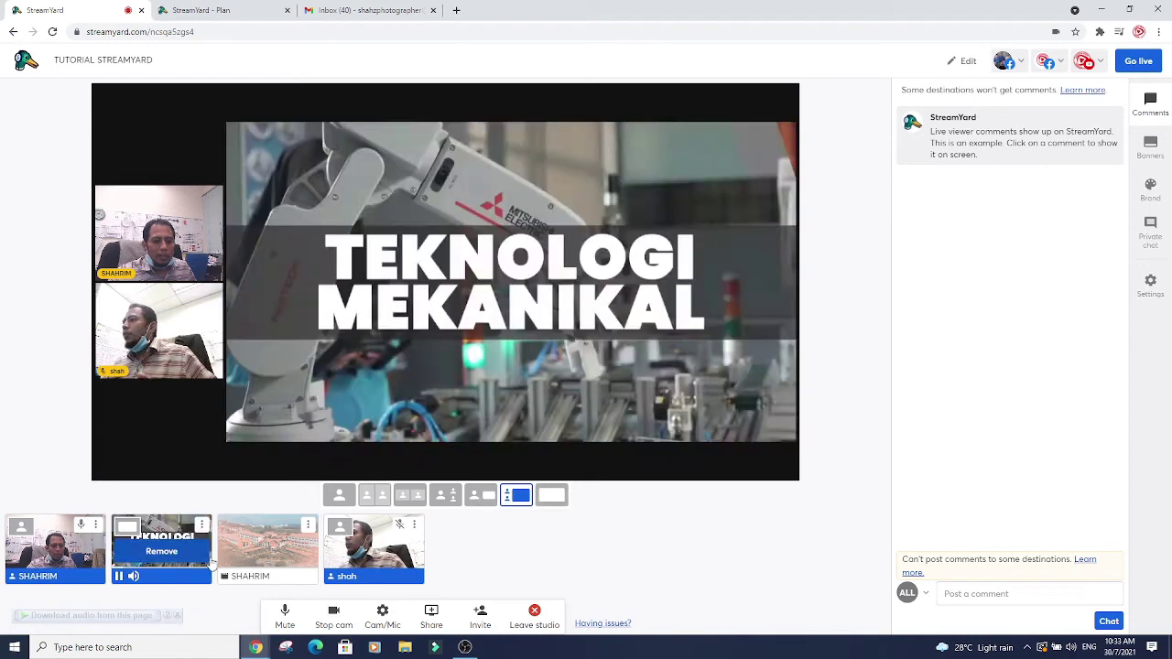
click(160, 553)
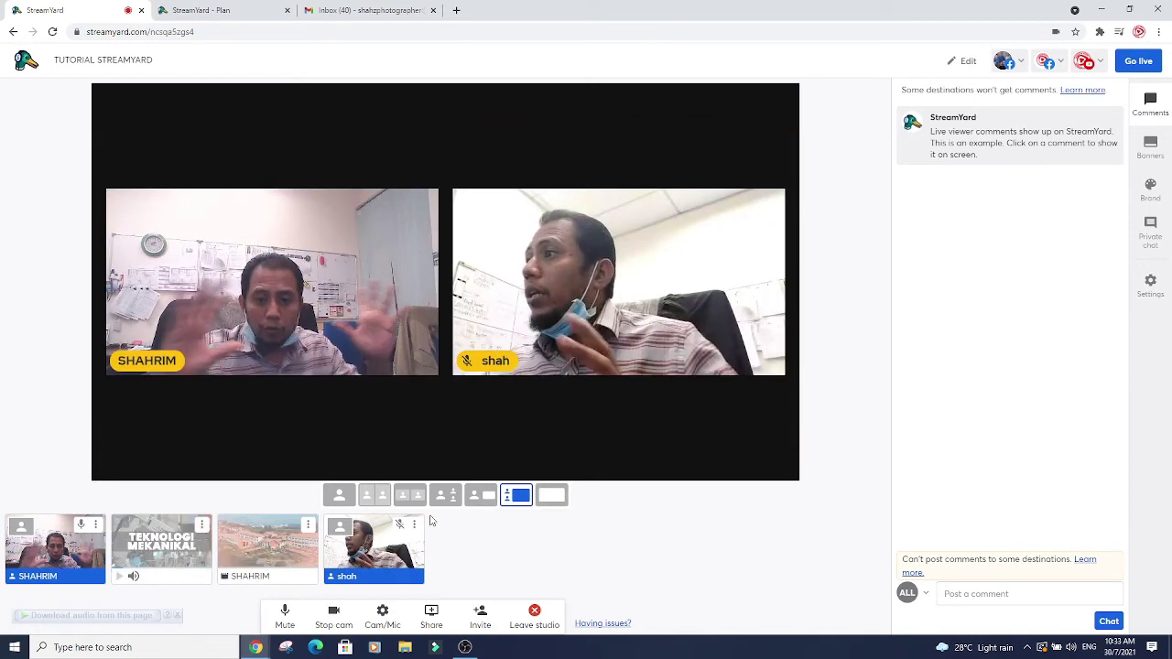
click(552, 502)
mouse_move(145, 555)
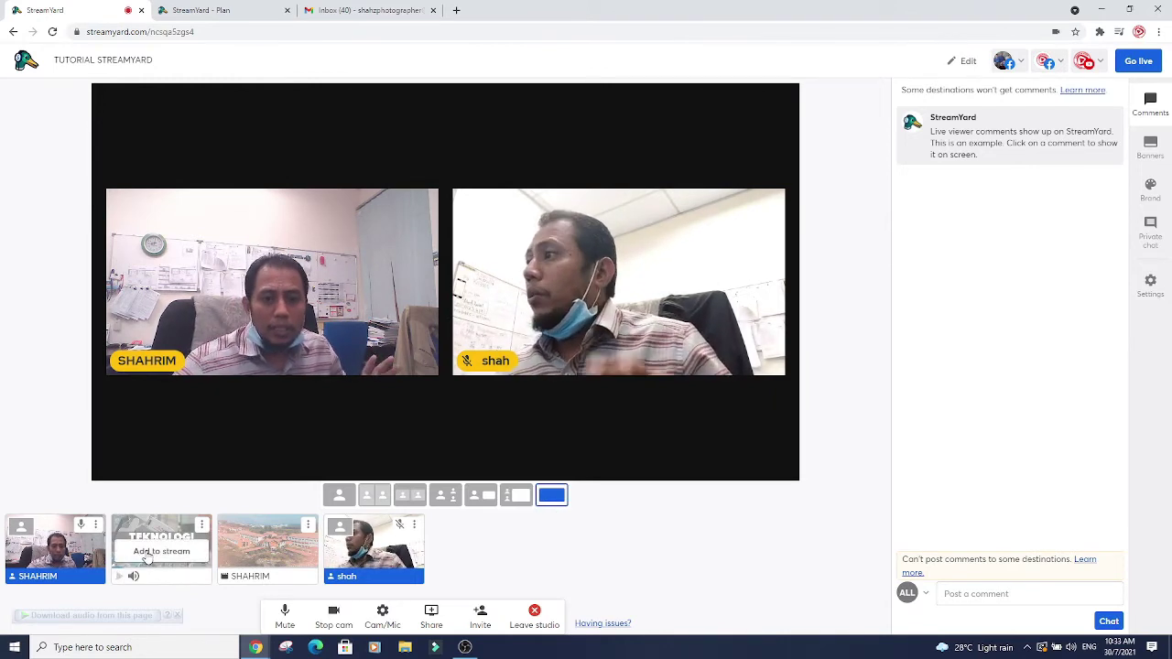
click(161, 551)
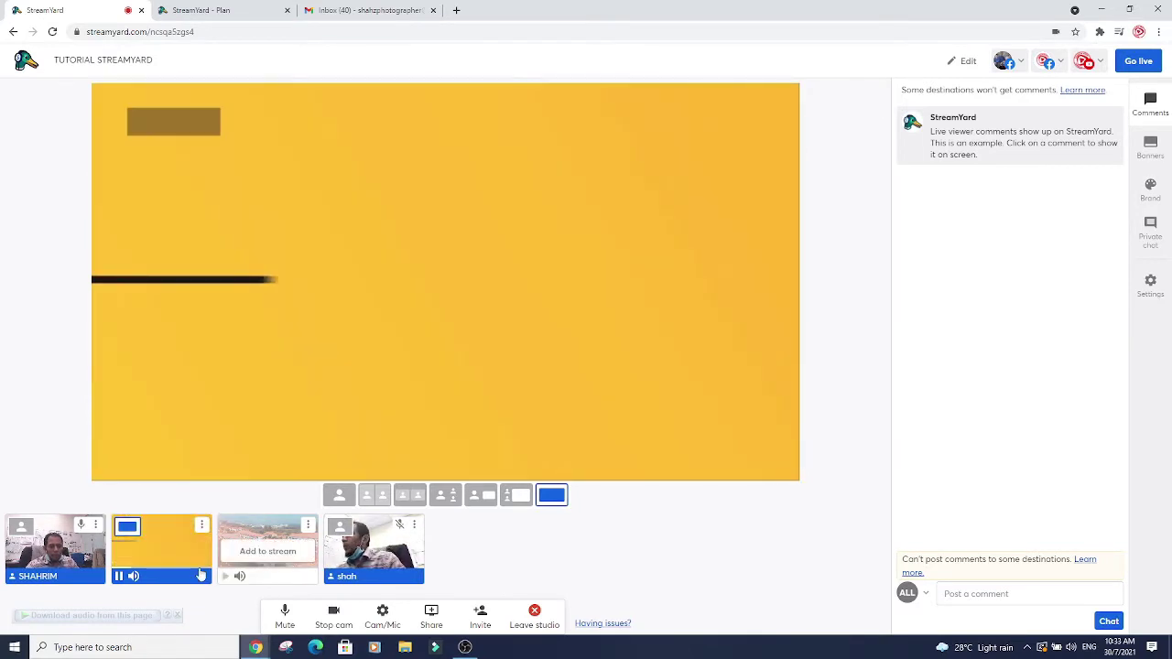
click(161, 551)
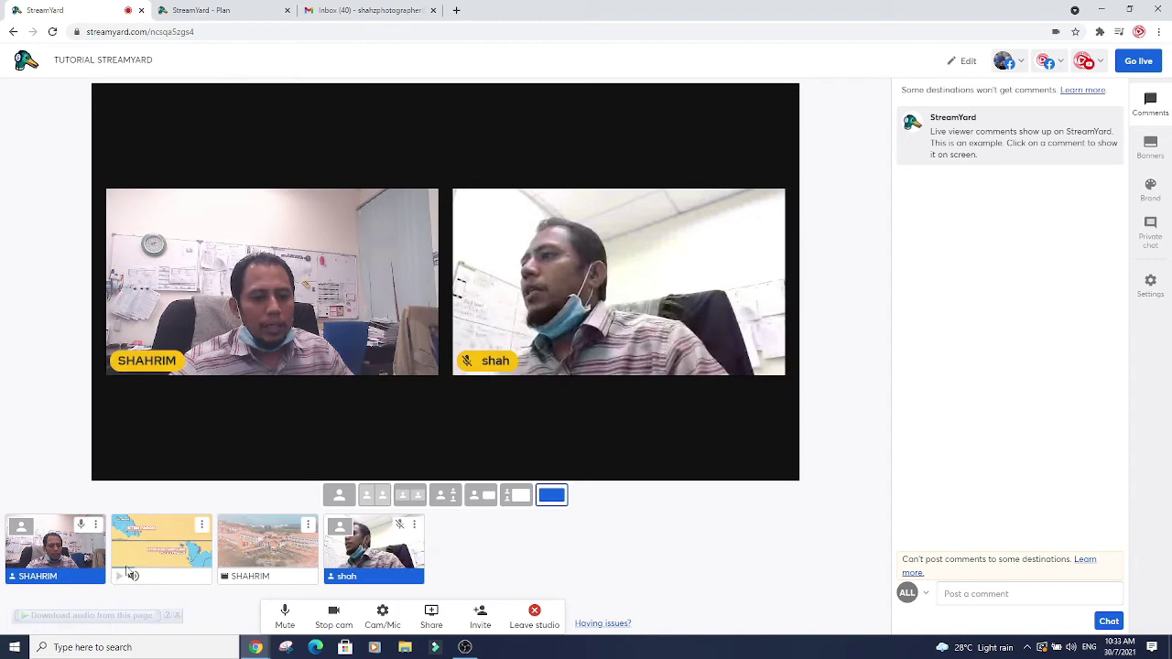
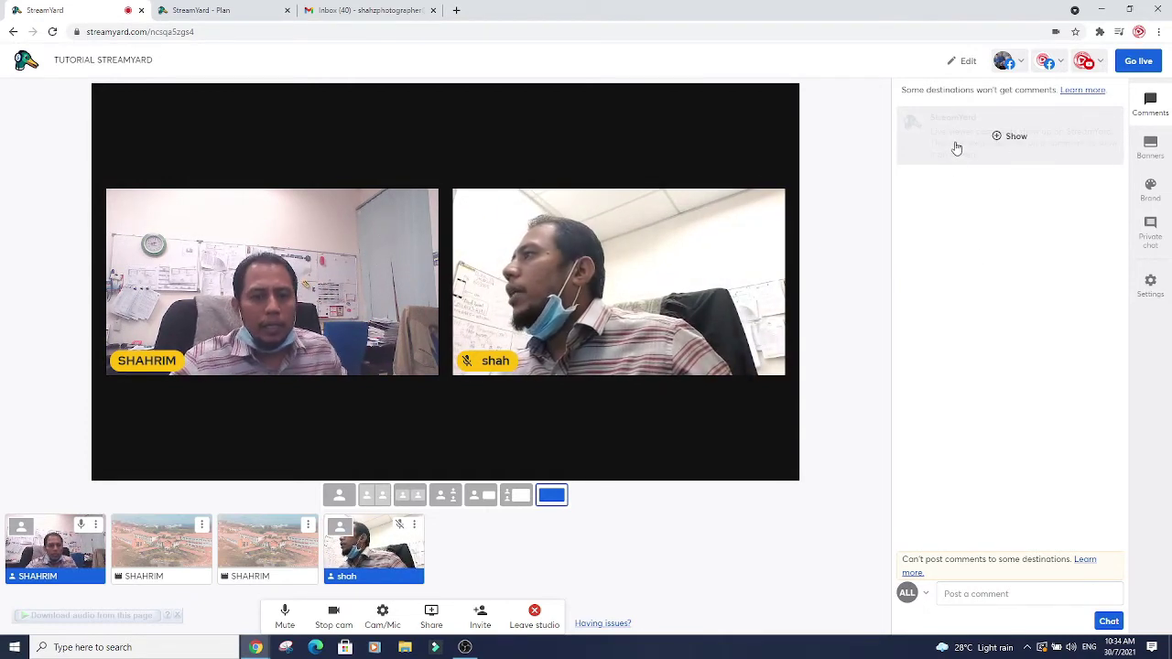
Show and hide the sample viewer comment twice, then bring up the banners list
click(955, 147)
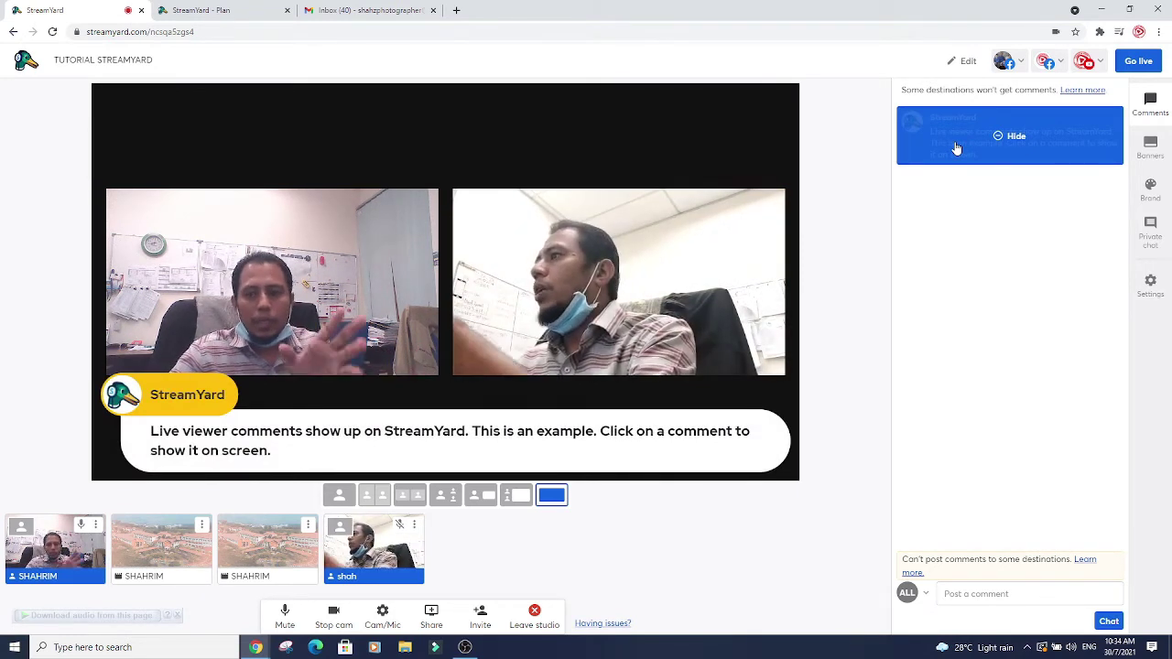
click(956, 147)
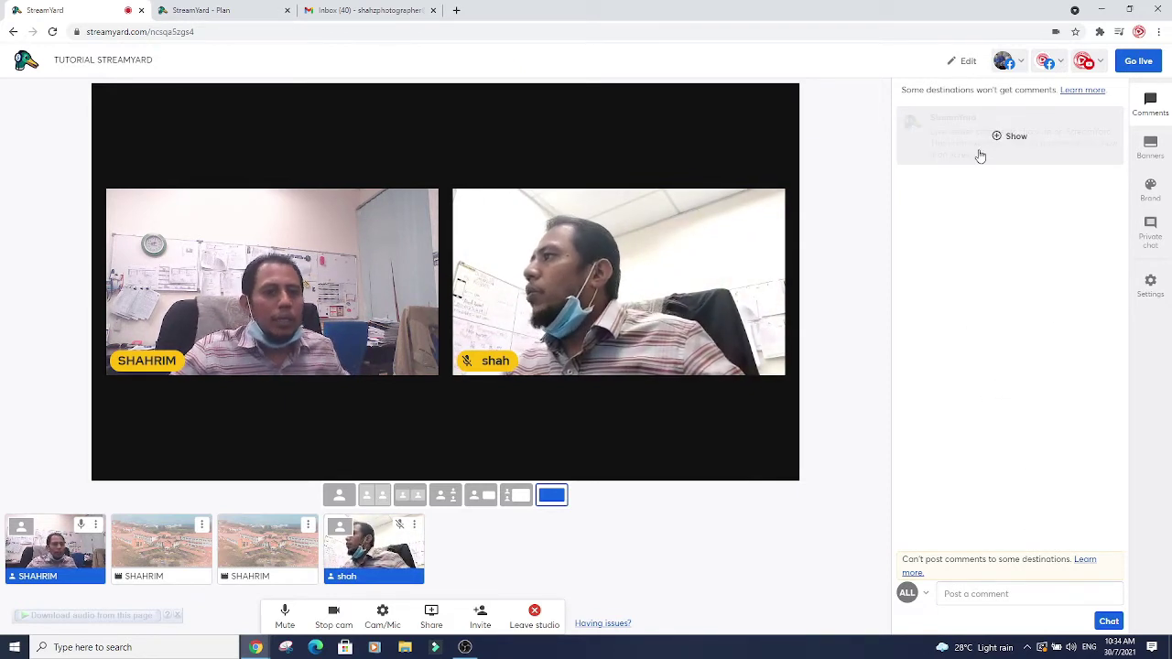
click(979, 155)
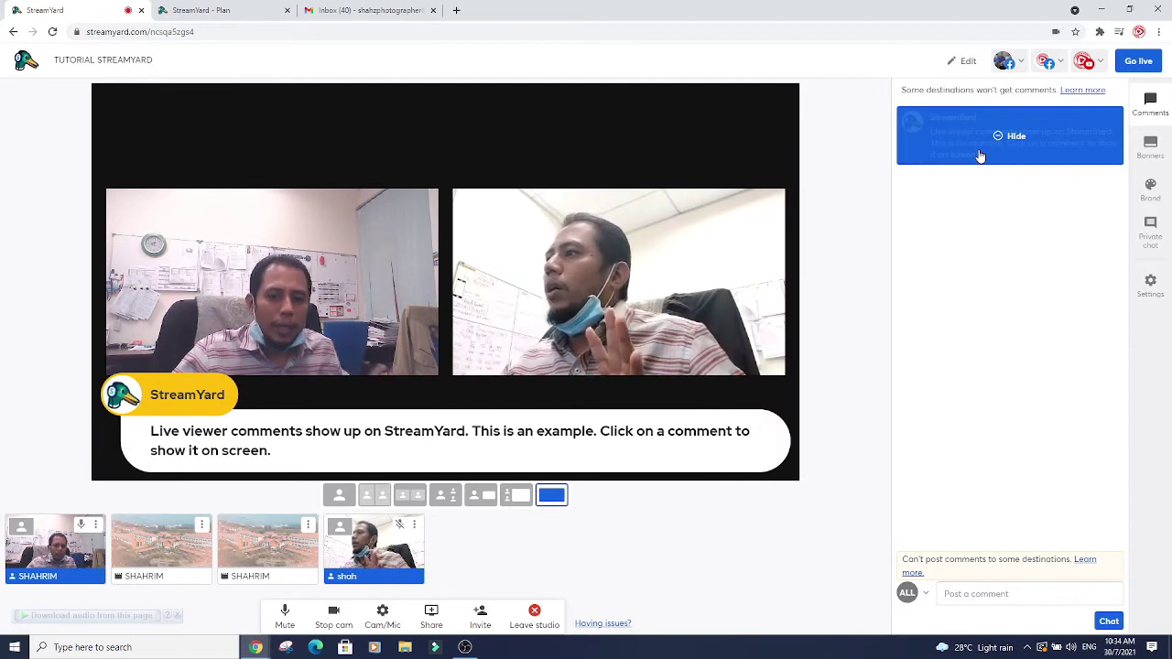
click(979, 156)
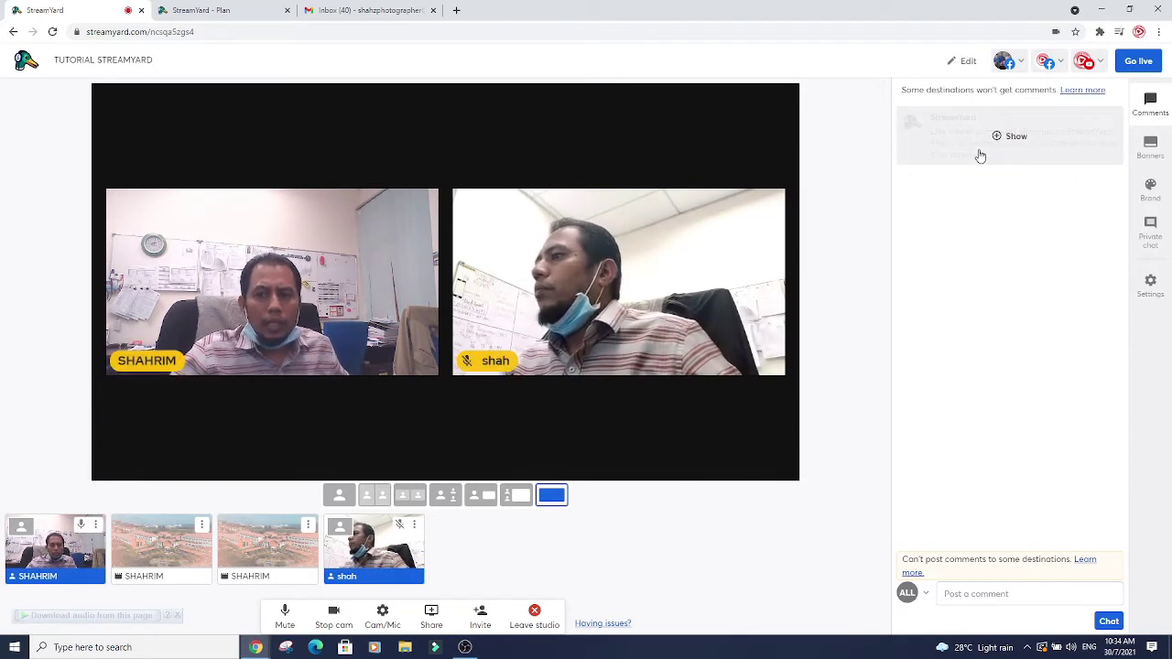
click(1149, 161)
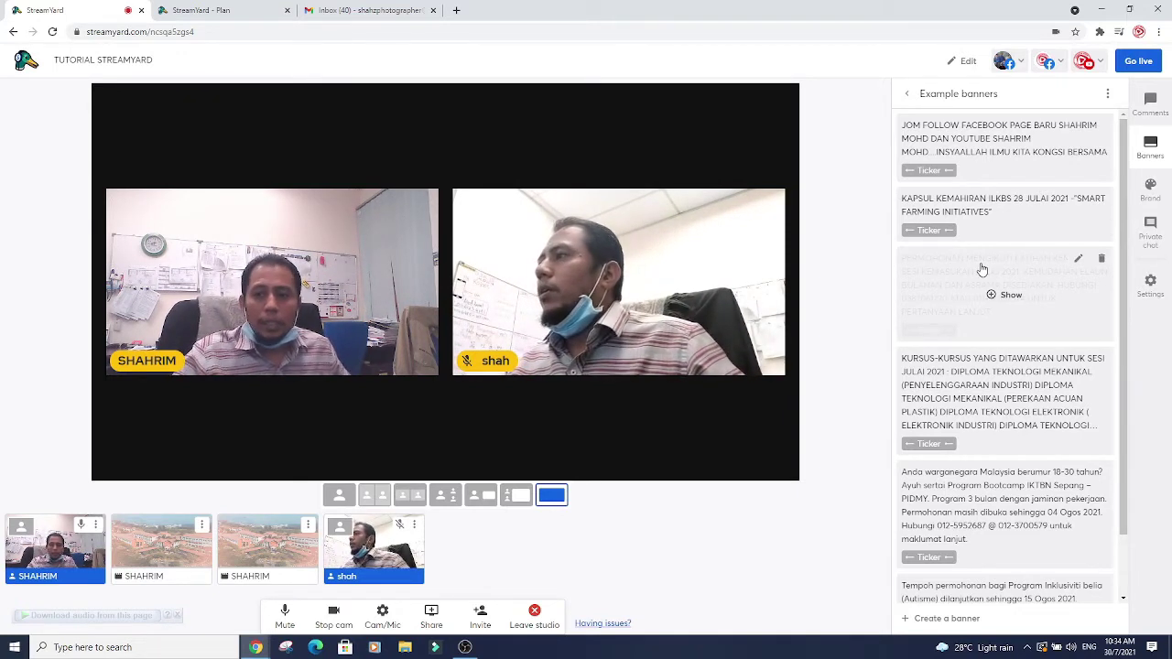
Create a 'TUTORIAL STREAMYARD' banner and display it on the stream
scroll(981, 270, down, 1)
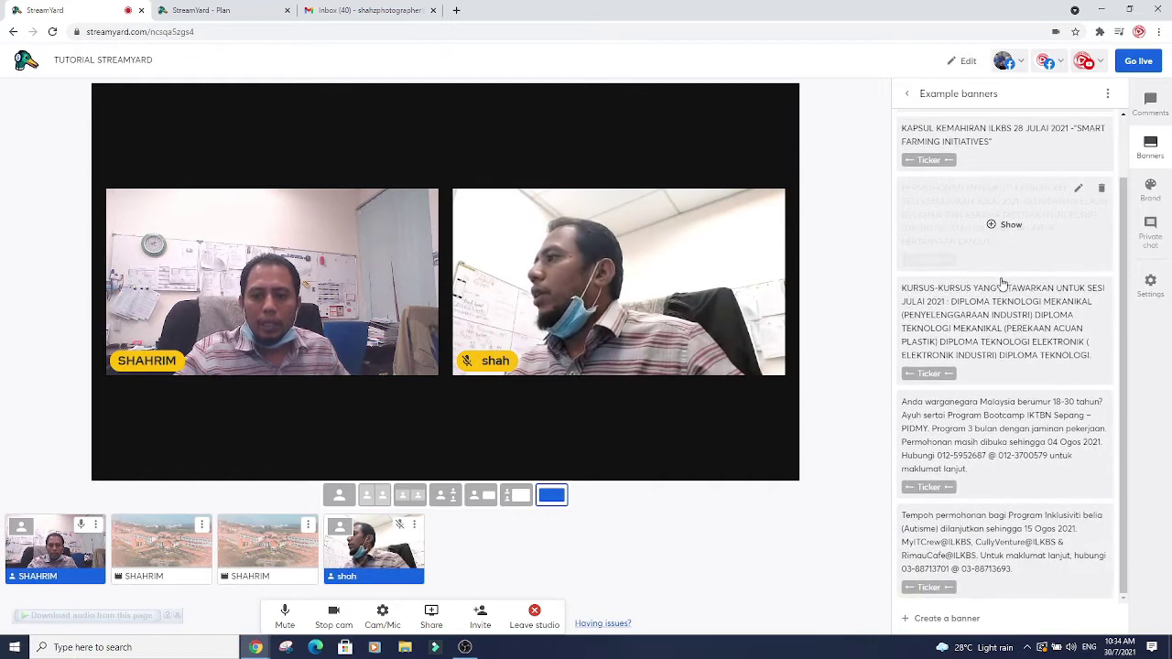
click(933, 619)
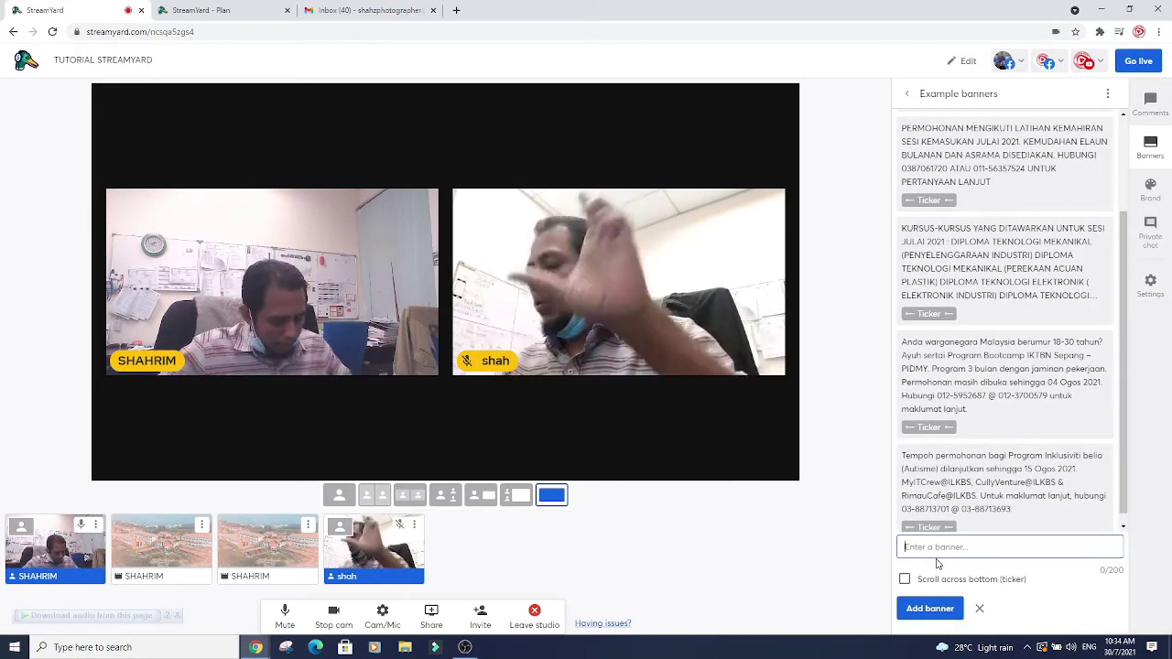
text(TUTORIAL STREAMYARD)
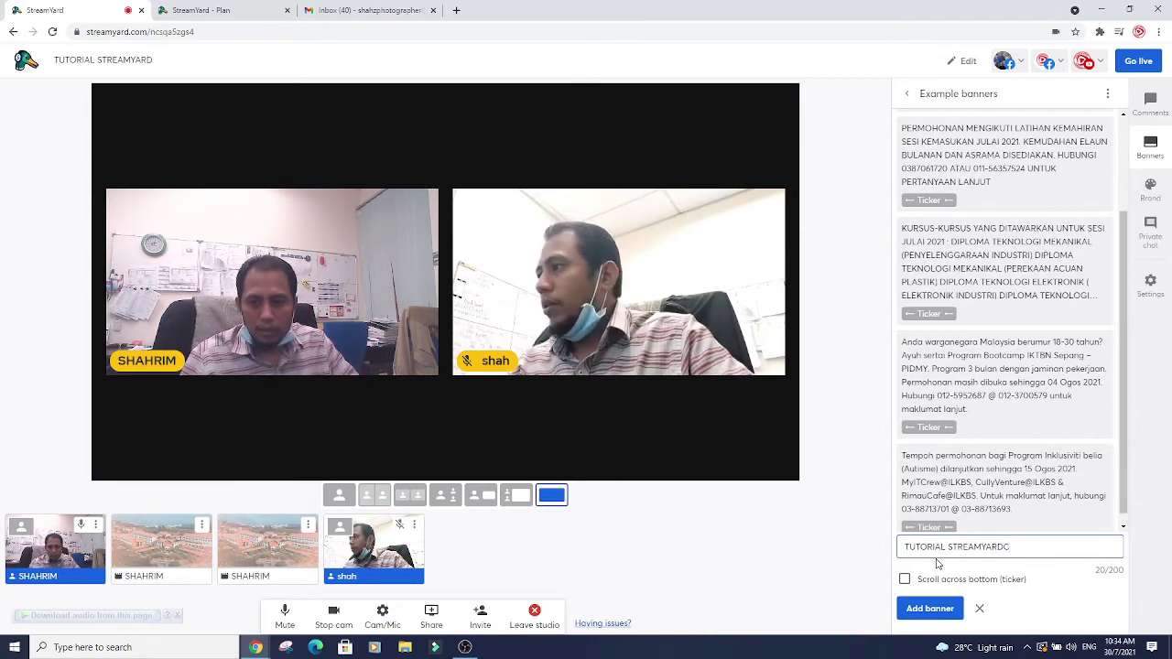
click(927, 608)
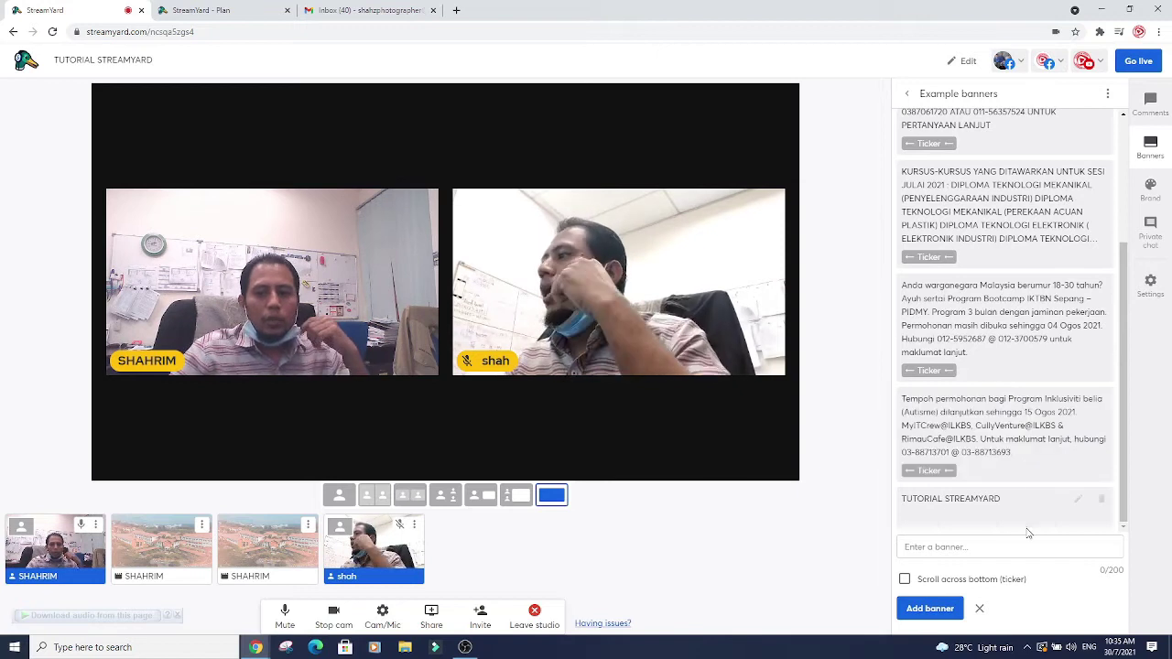
click(961, 522)
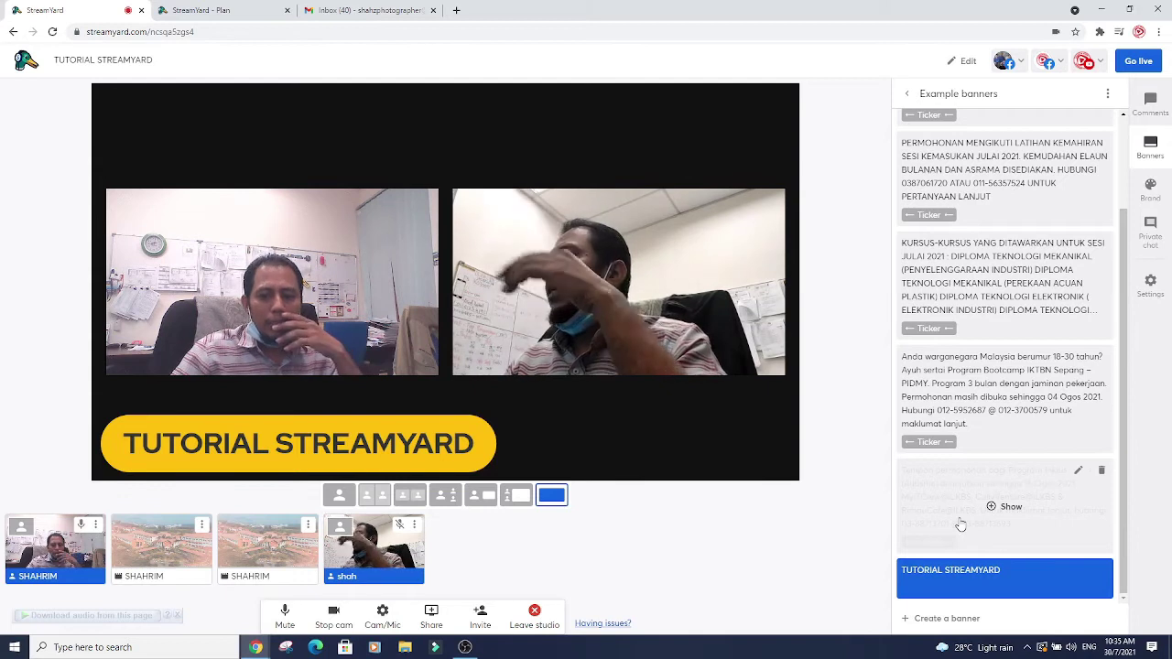
Preview the Tempoh permohonan youth ticker, take every banner off air, and begin a new banner
click(960, 524)
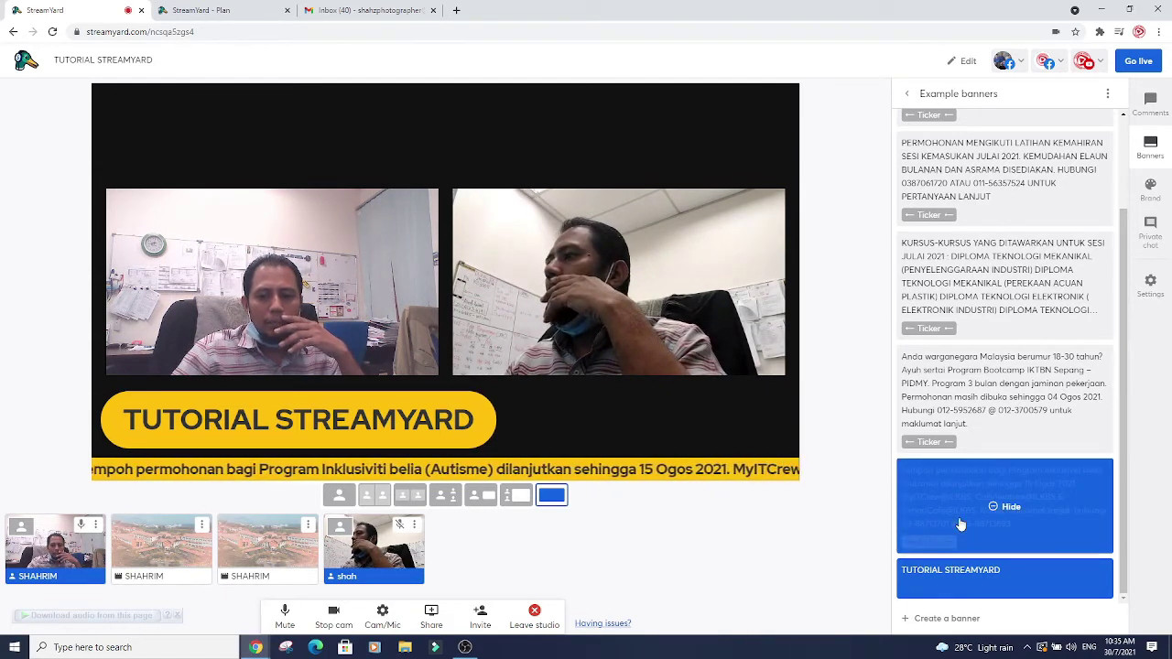
click(961, 524)
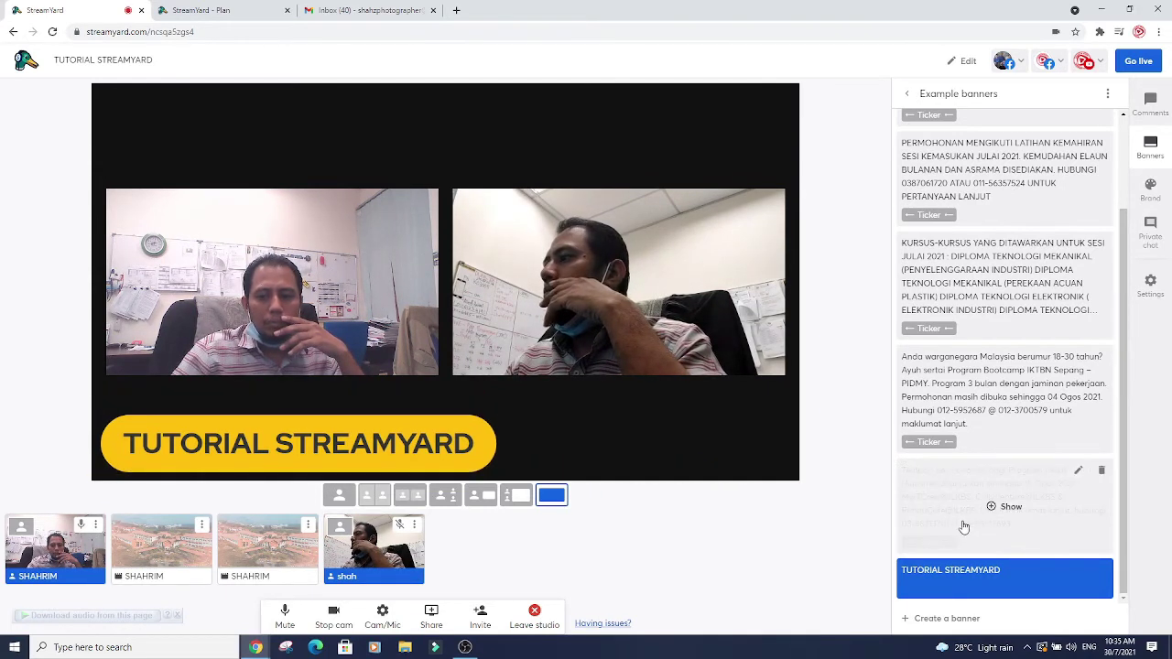
click(1009, 580)
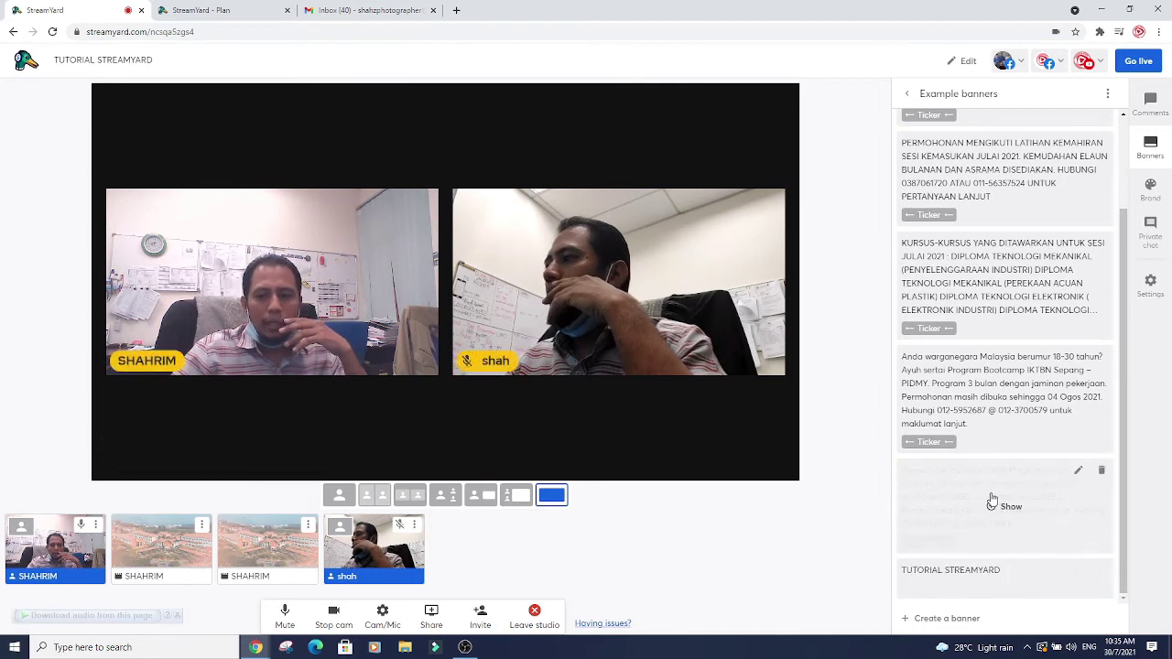
click(986, 509)
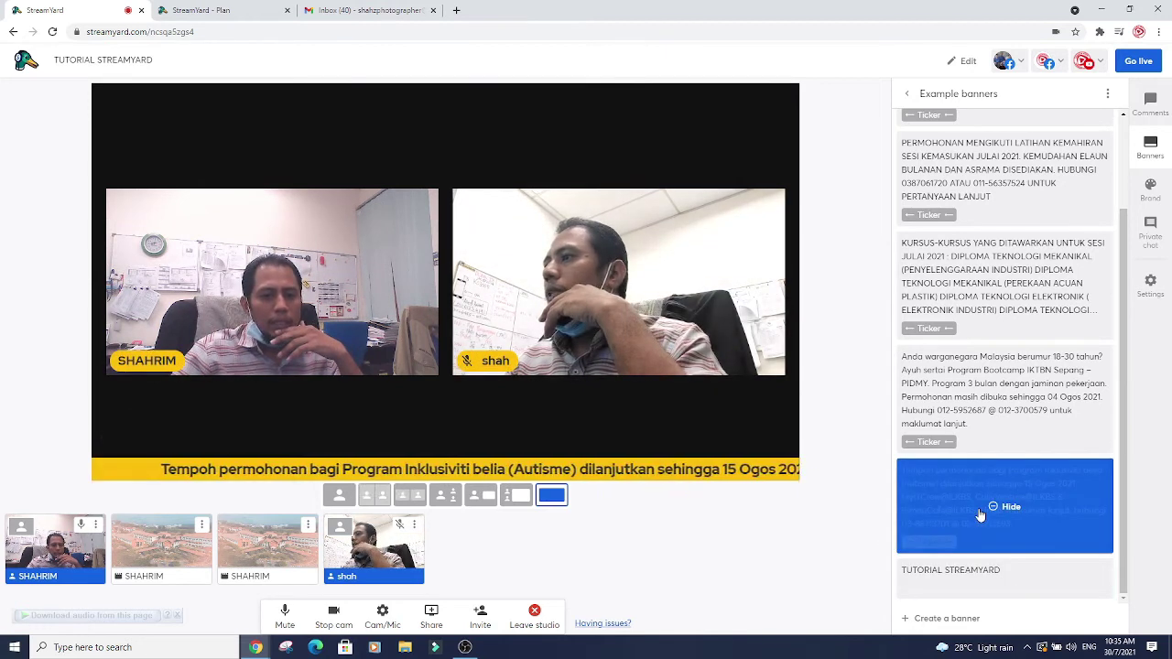
click(980, 514)
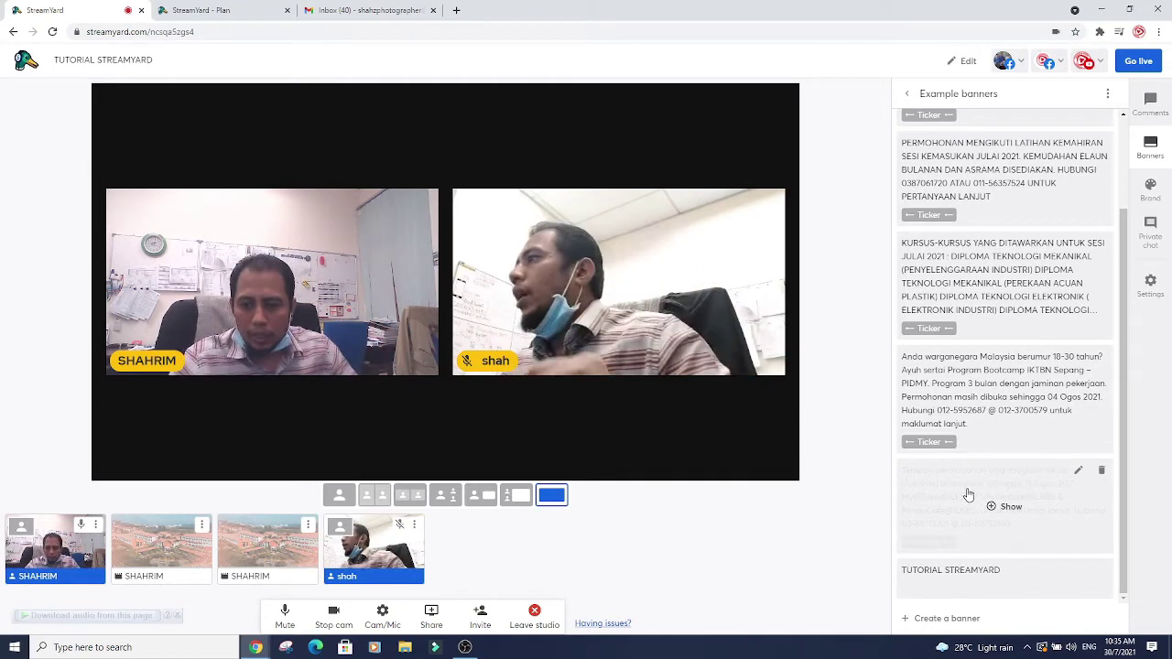
click(936, 620)
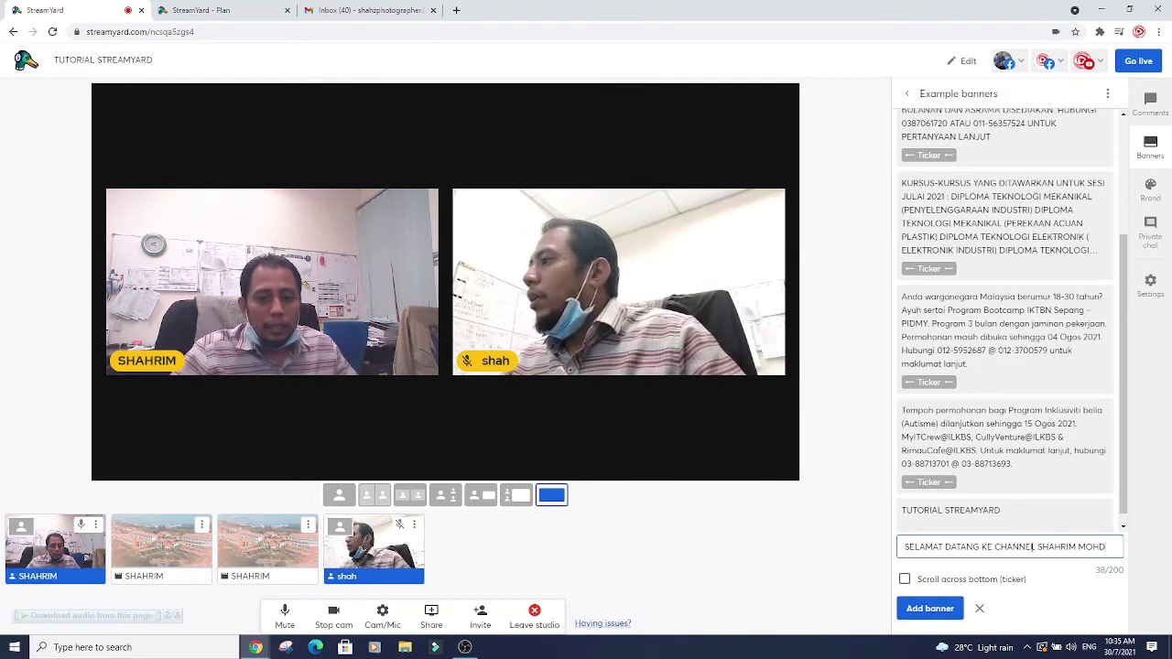
Save the 'SELAMAT DATANG KE CHANNEL' welcome banner as a scrolling ticker and run it
click(904, 580)
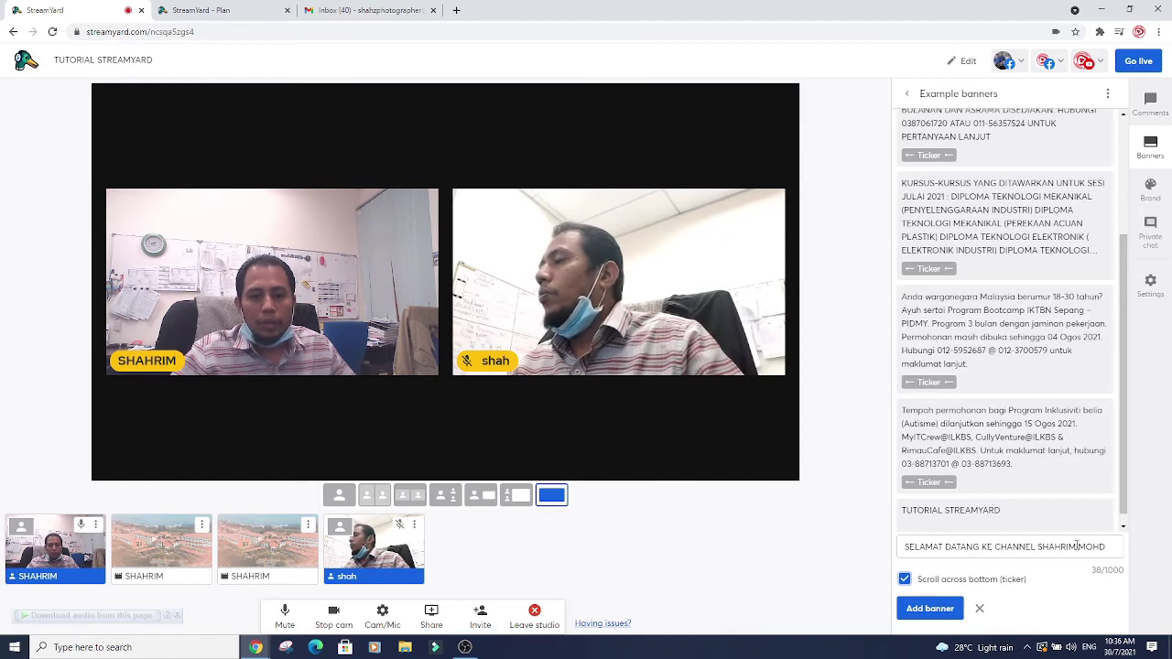
click(903, 580)
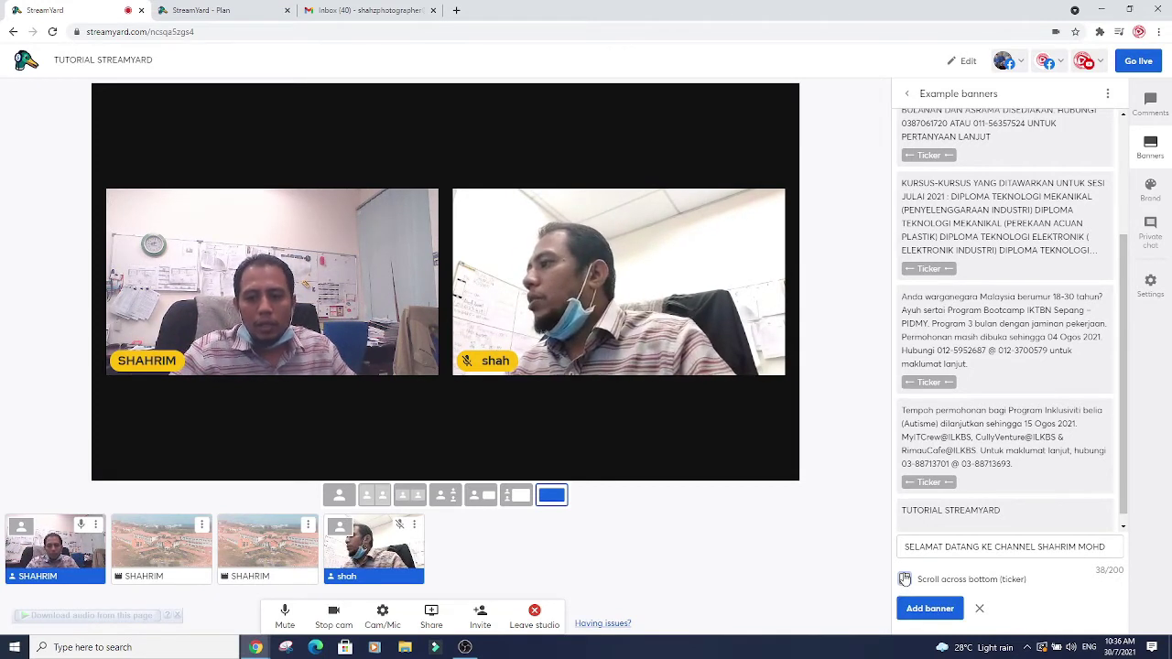
click(903, 580)
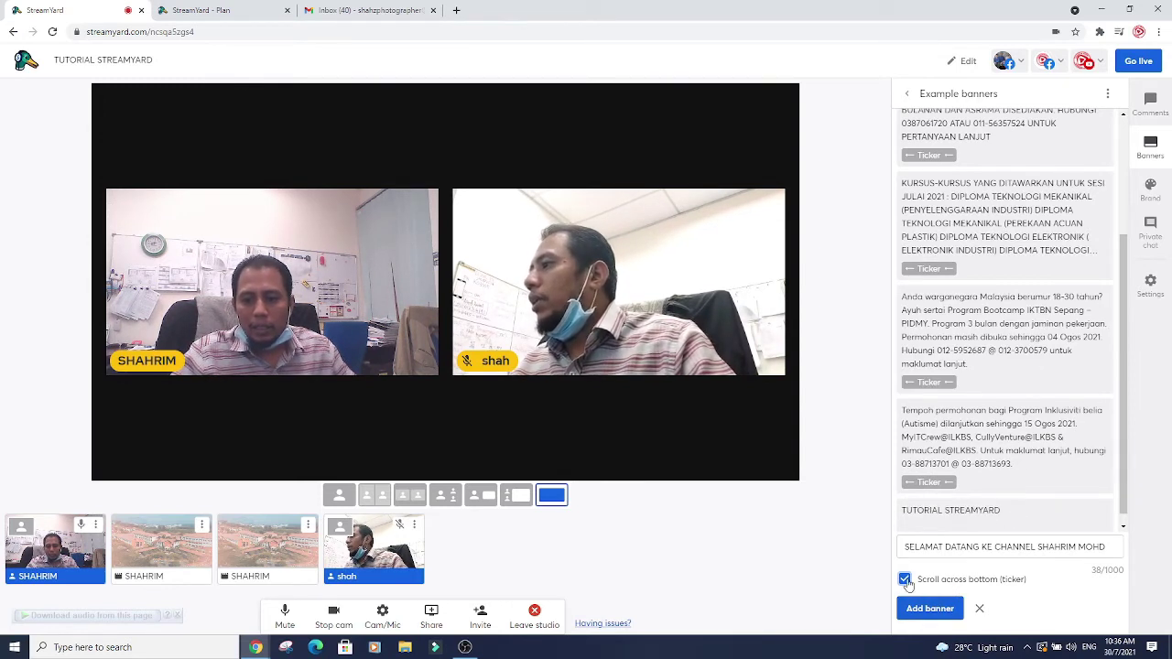
click(923, 608)
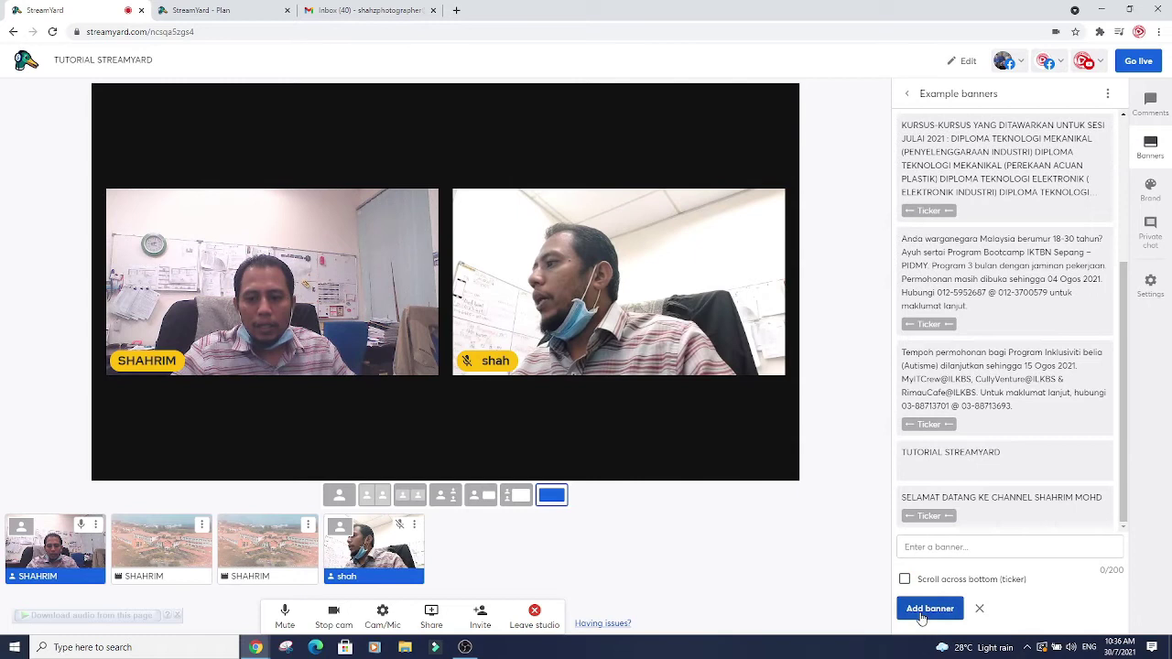
click(958, 519)
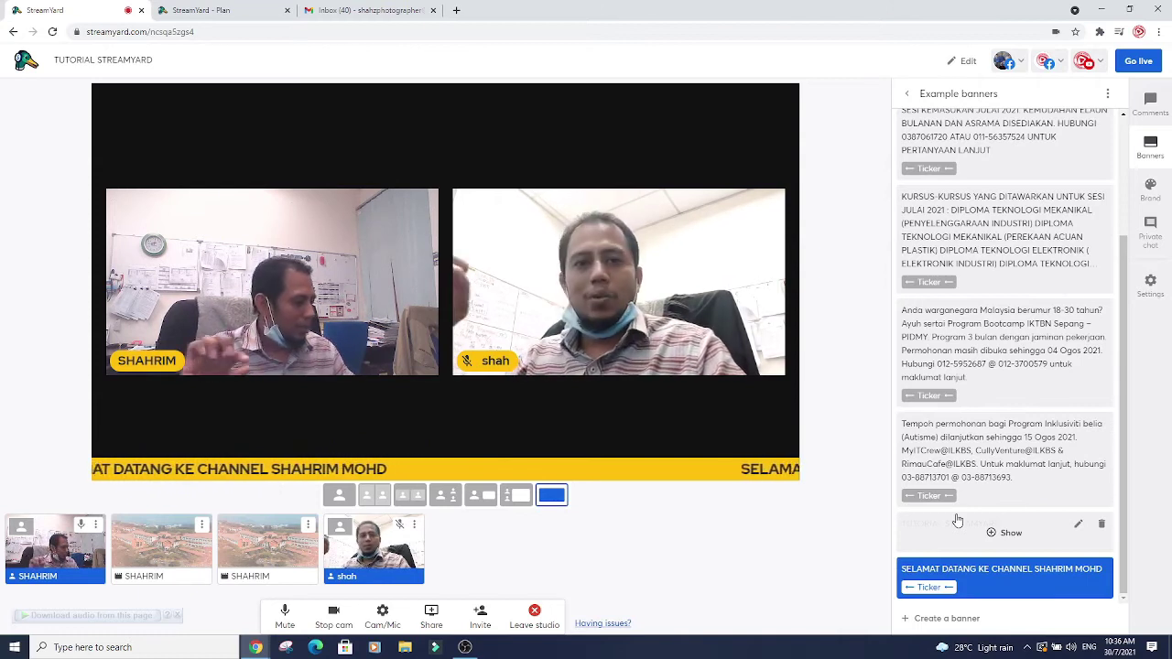
Take the welcome ticker off air and preview the follow, courses-offered and skills-training tickers
mouse_move(950, 513)
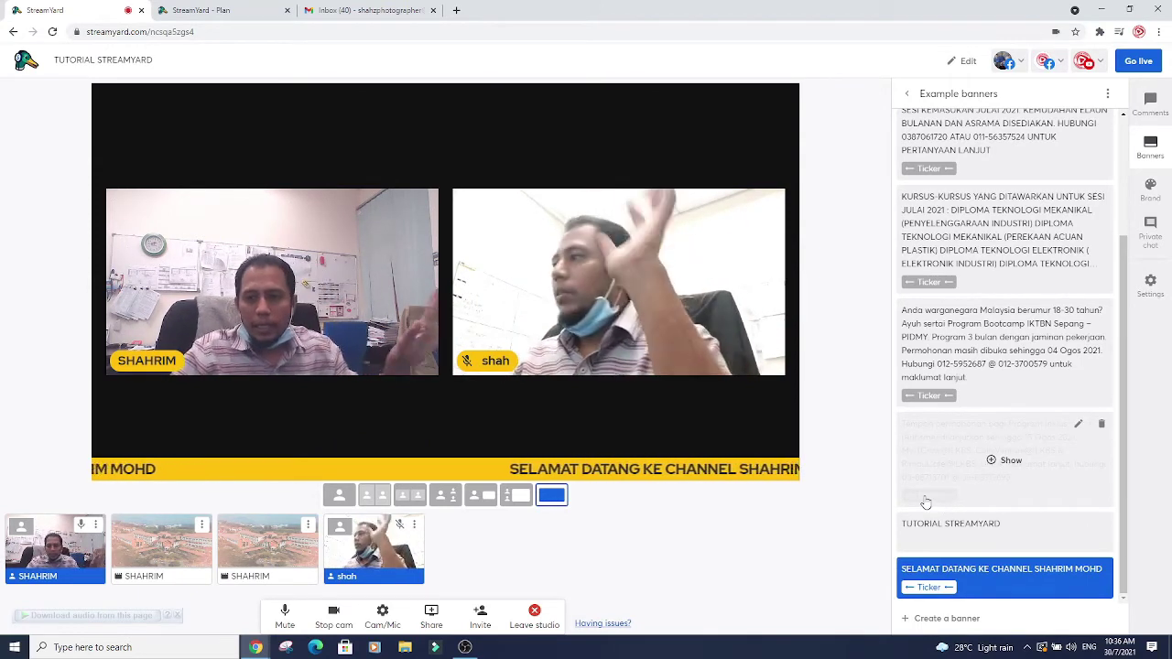
mouse_move(1025, 525)
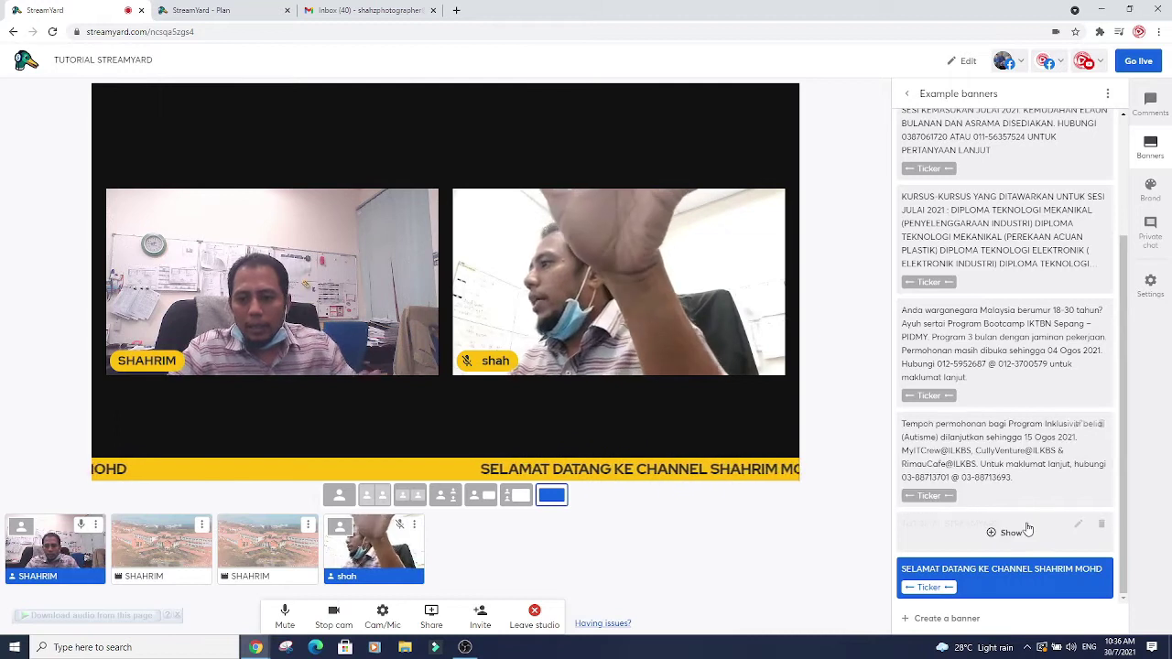
click(1008, 574)
scroll(1033, 440, up, 2)
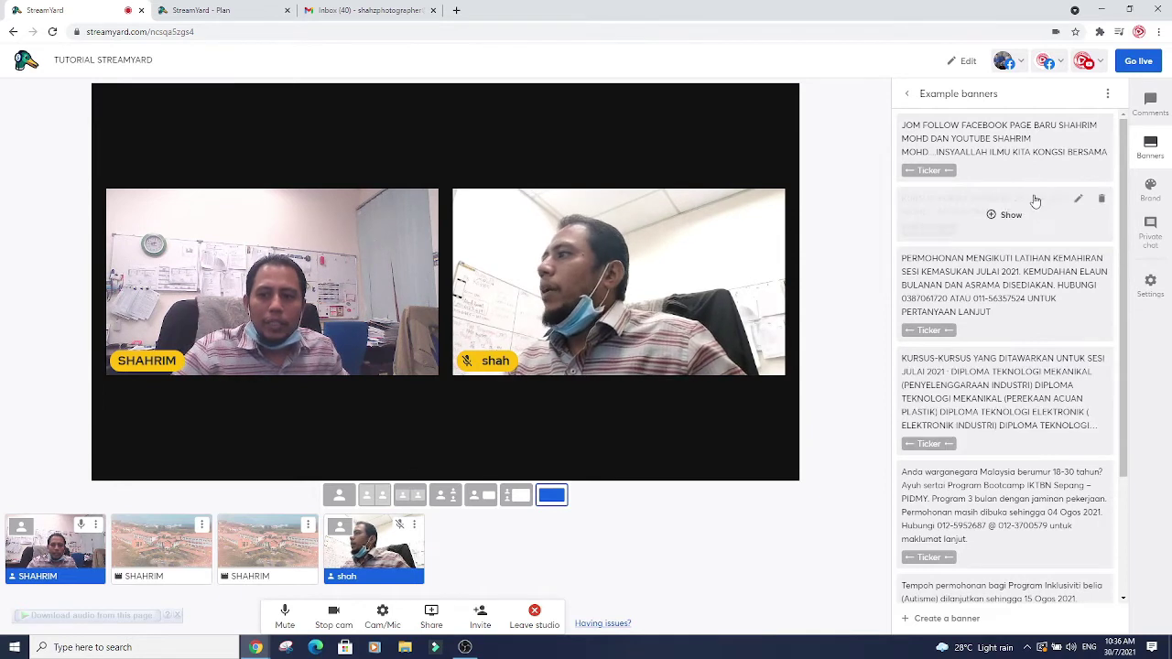
click(1010, 148)
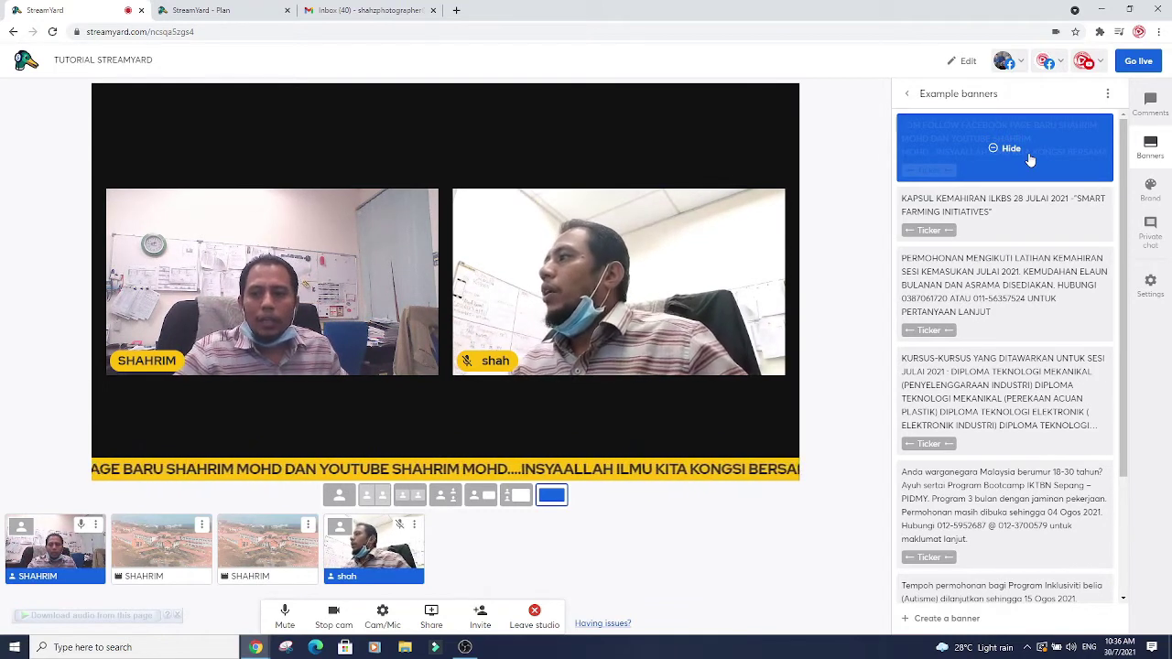
click(1024, 163)
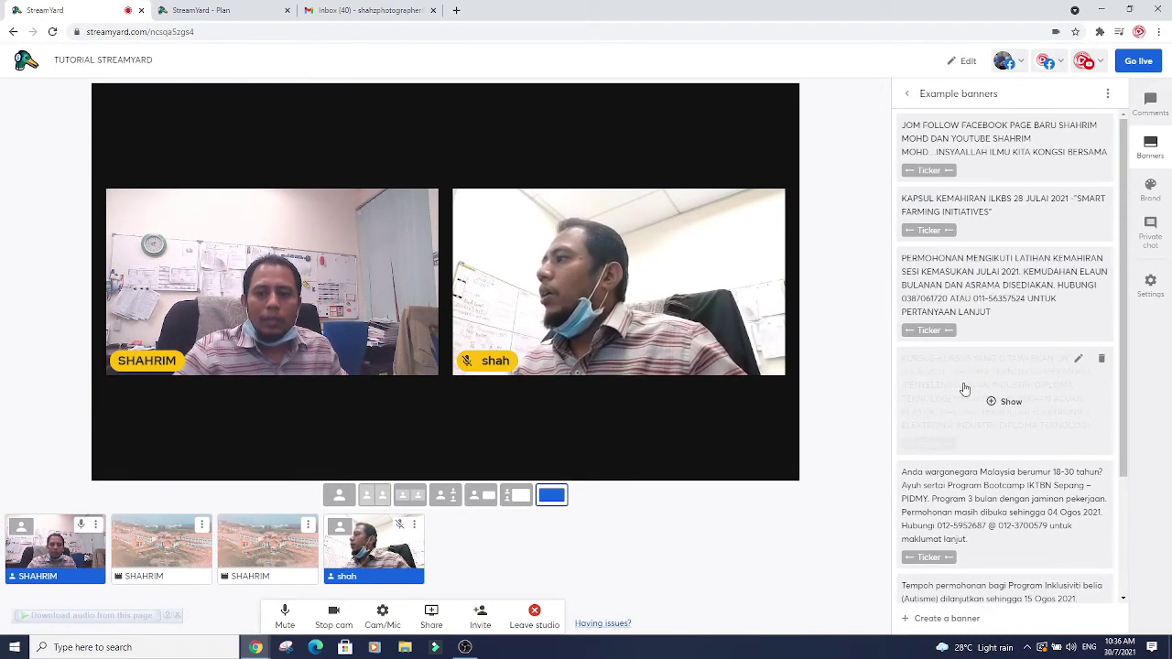
click(964, 387)
click(964, 387)
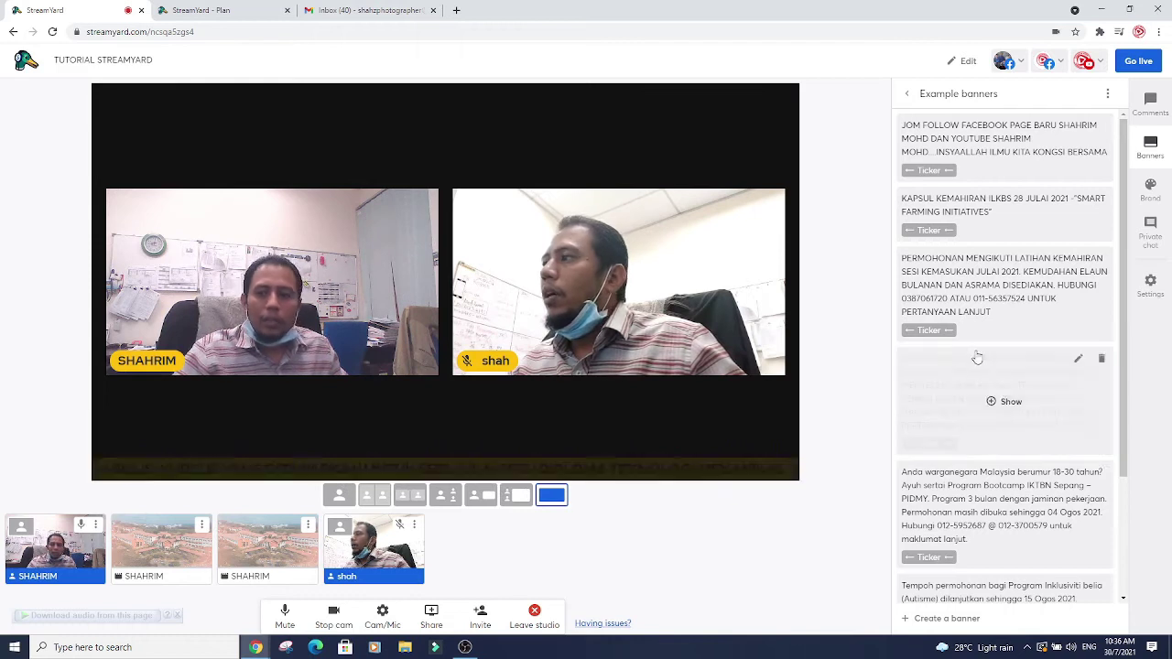
click(993, 317)
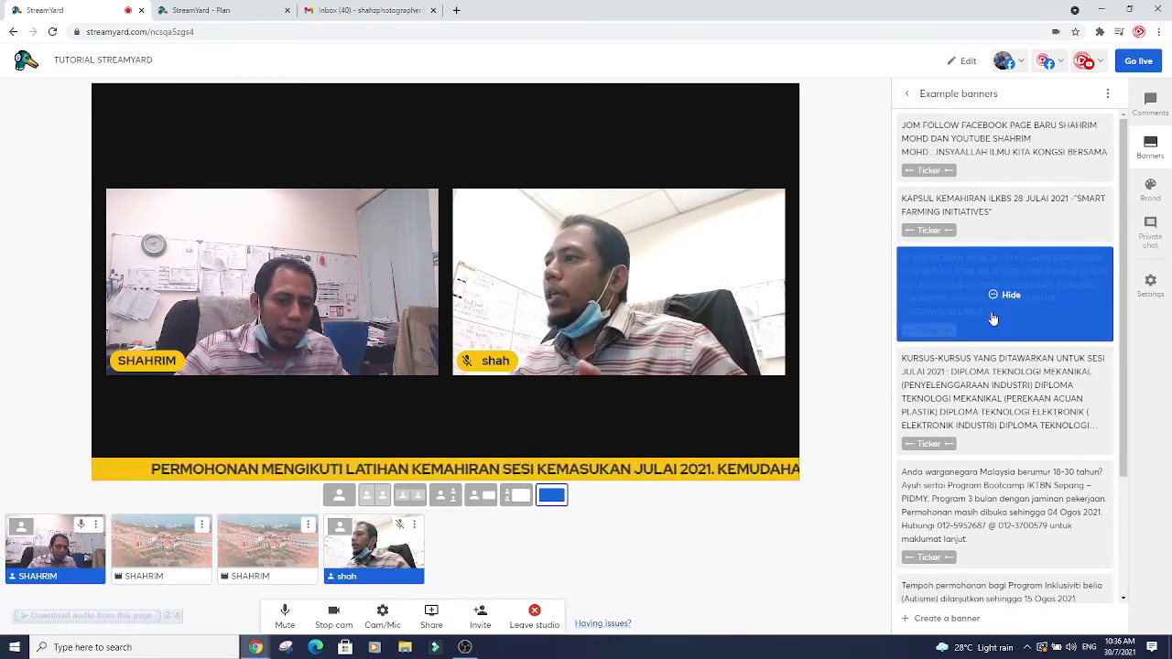
click(993, 317)
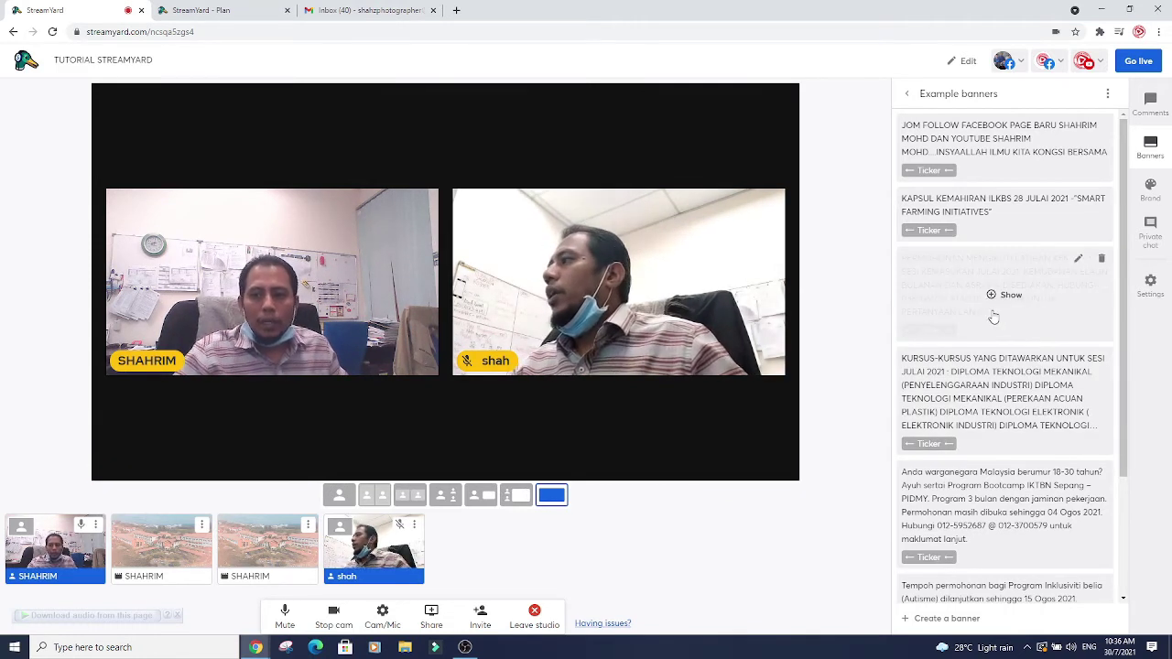
scroll(993, 318, down, 2)
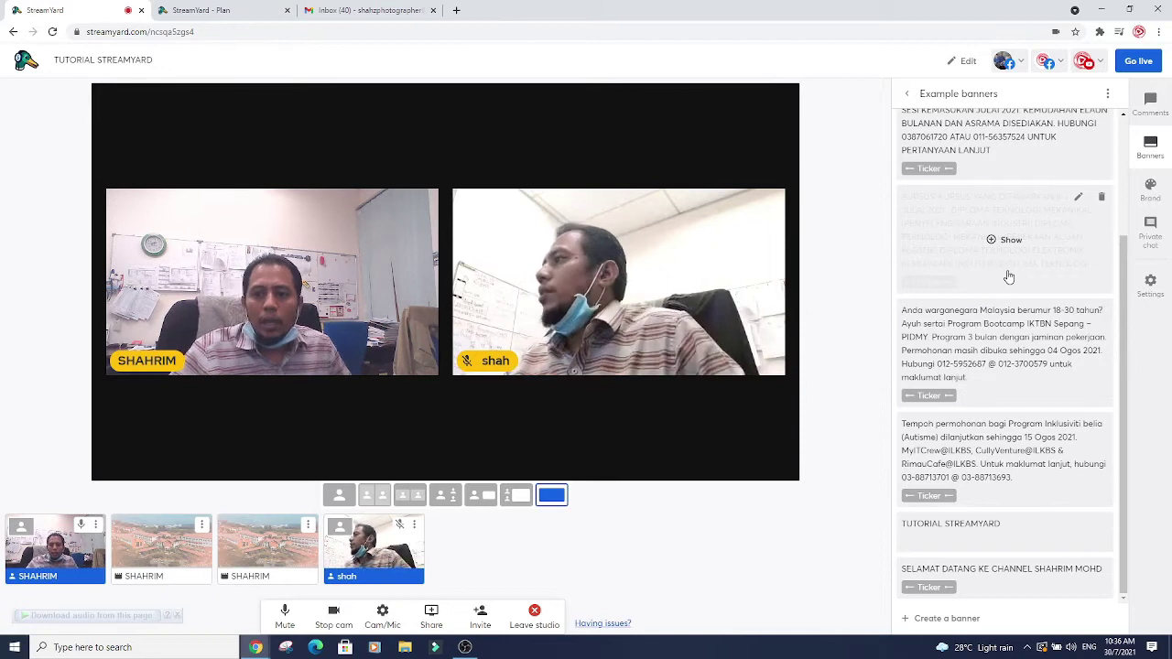
Put the JOM FOLLOW FACEBOOK banner on air as the stream's ticker
click(1158, 198)
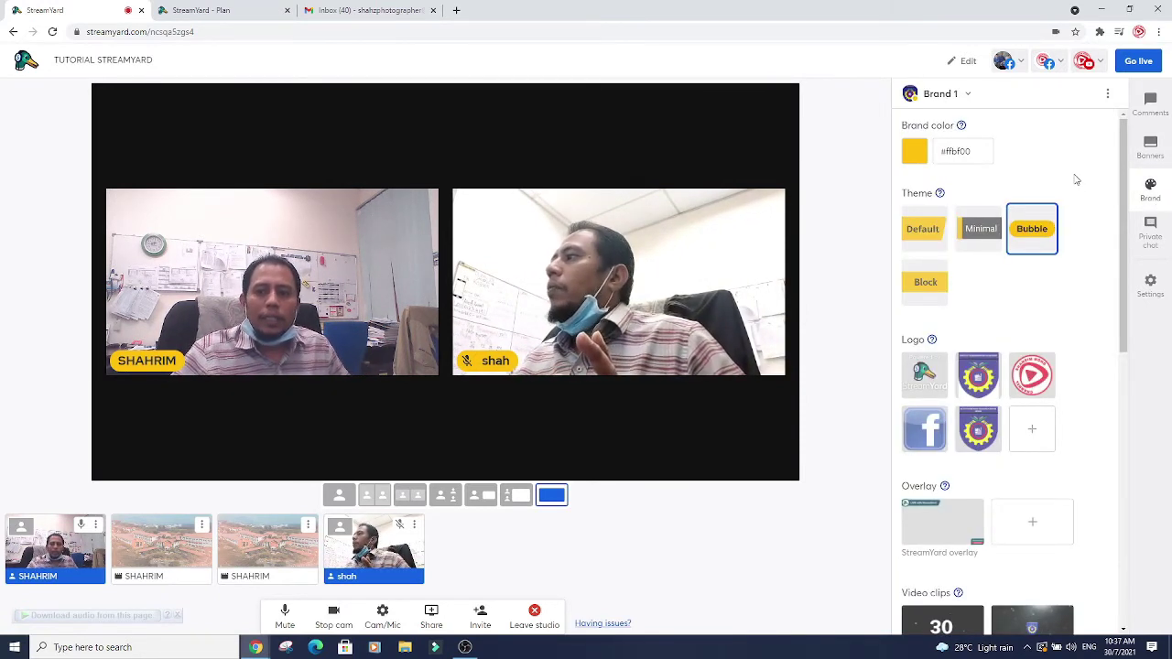
click(1149, 151)
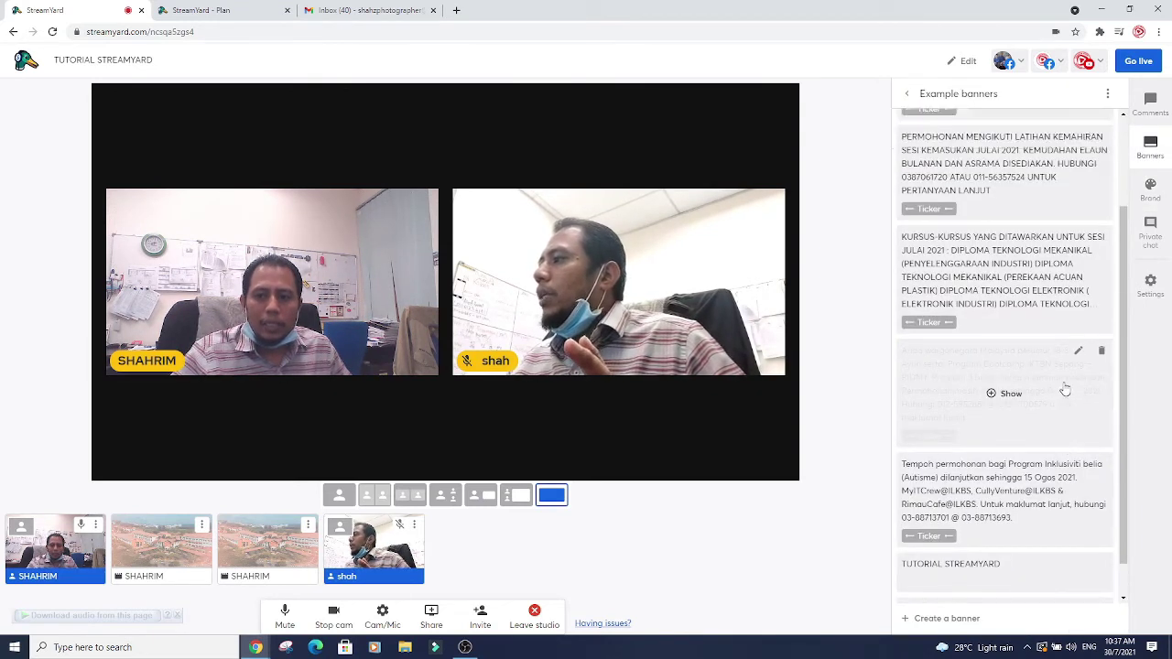
scroll(1053, 385, up, 2)
click(1037, 181)
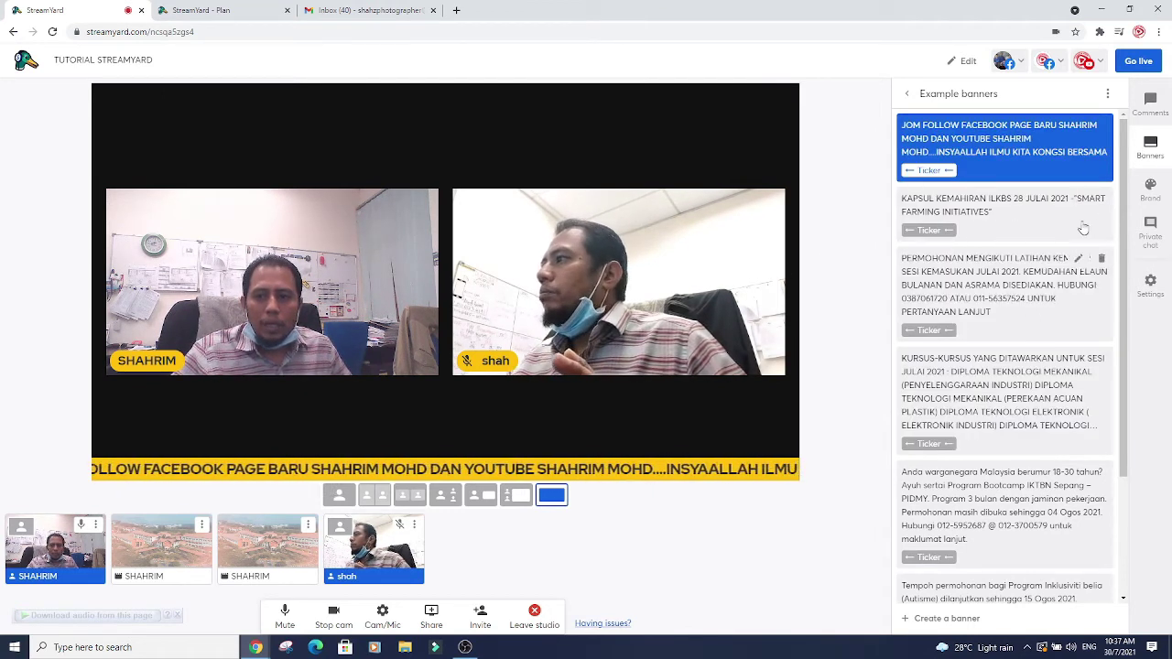
click(1150, 189)
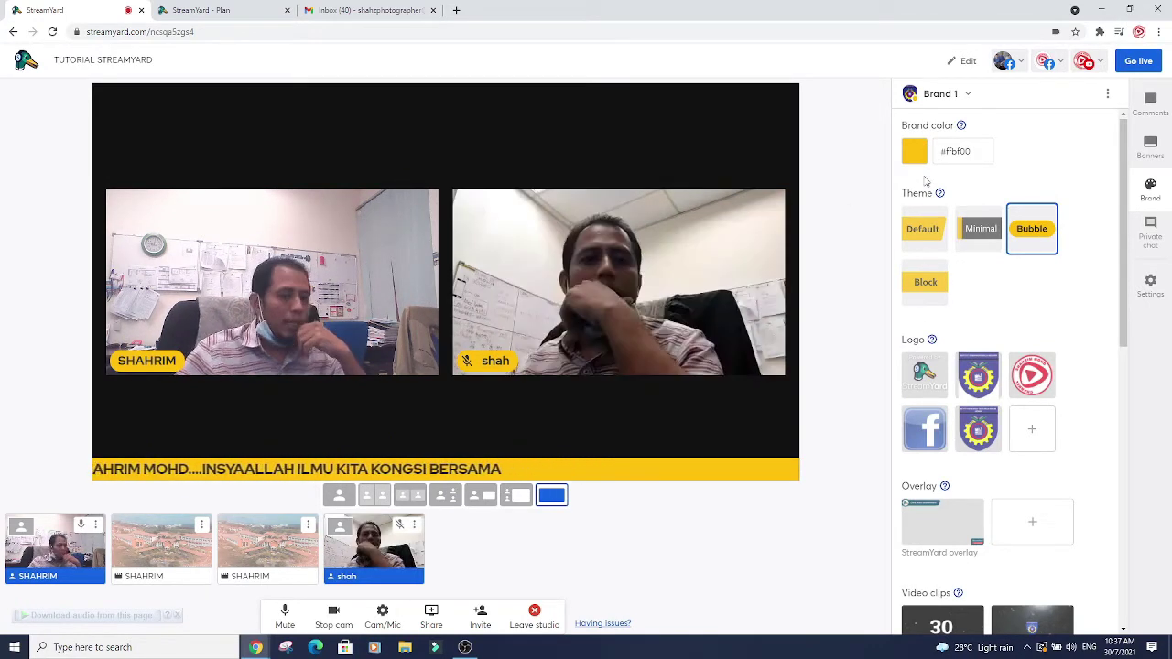
Set the brand colour to pink-red #ff014f
click(914, 156)
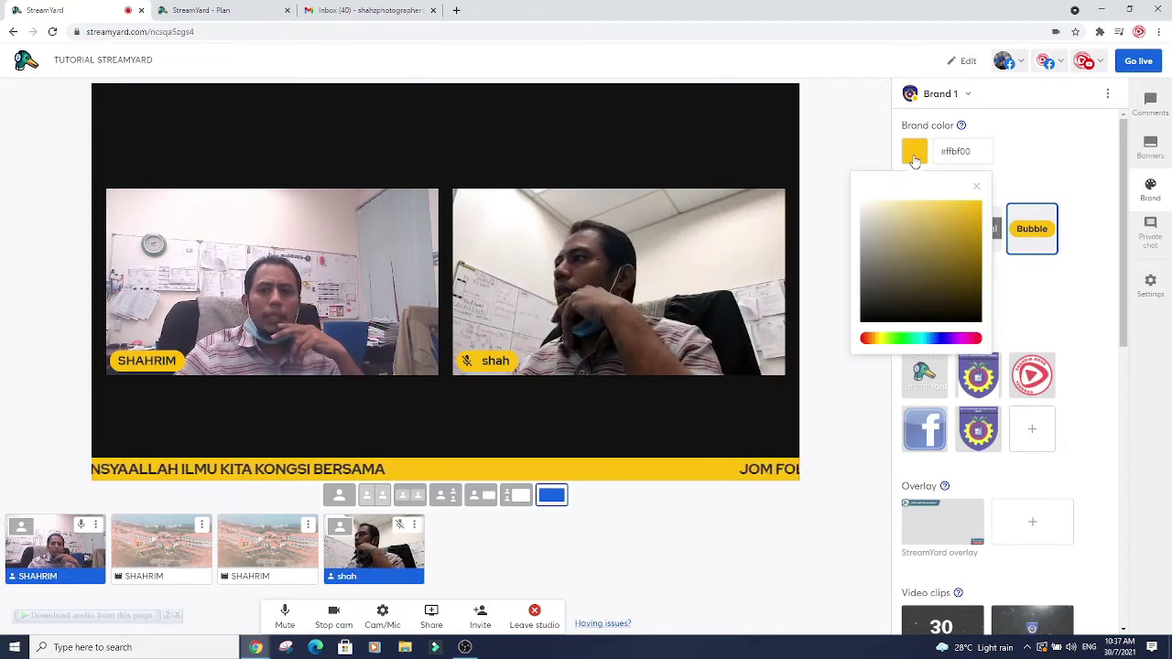
click(948, 340)
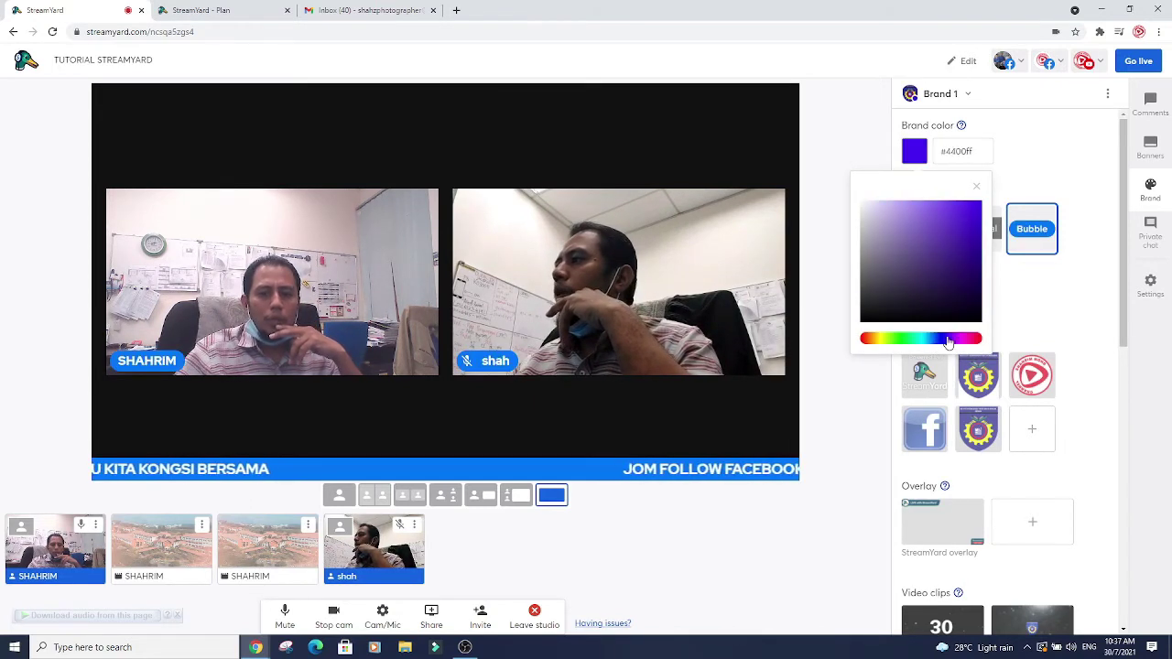
click(1079, 156)
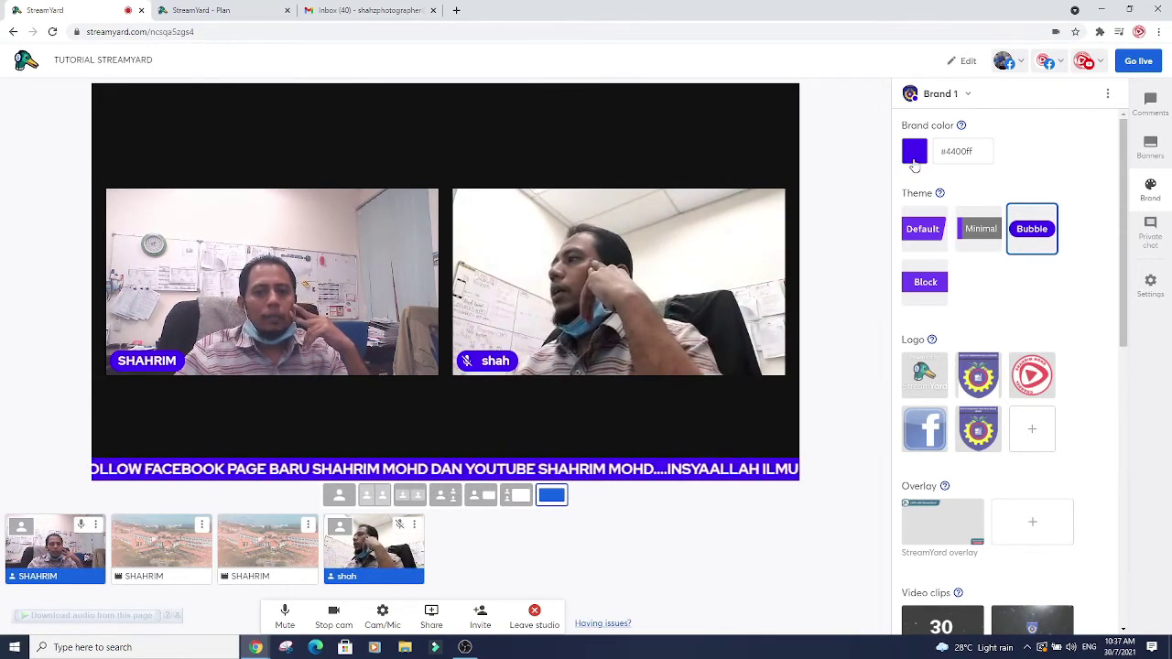
click(913, 161)
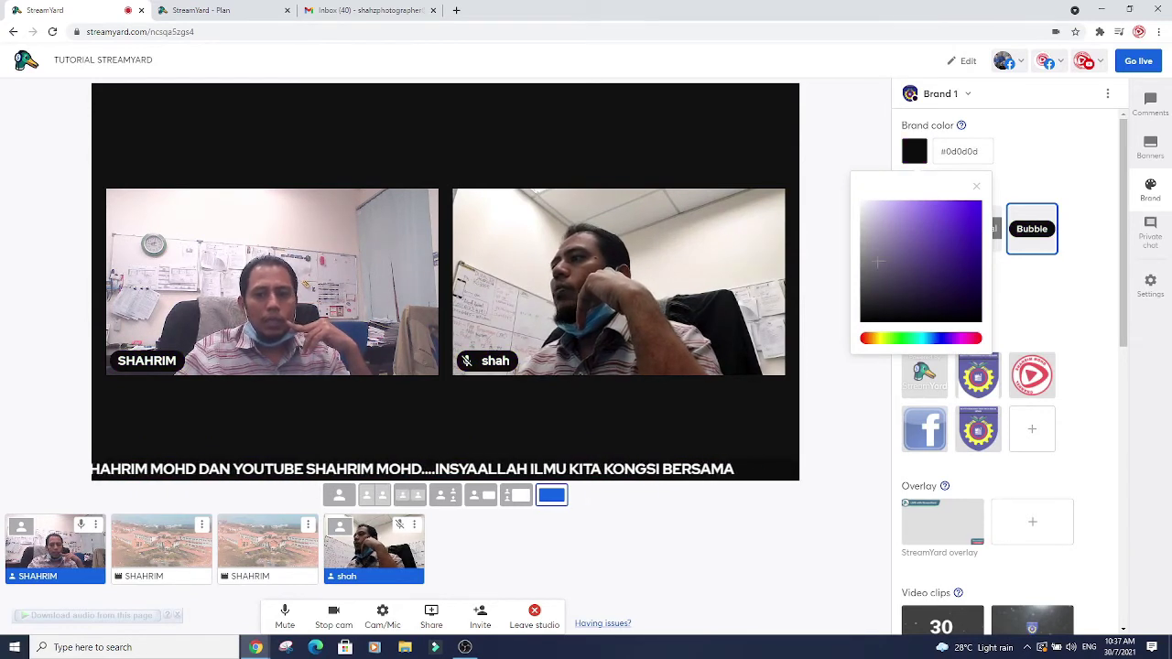
click(865, 207)
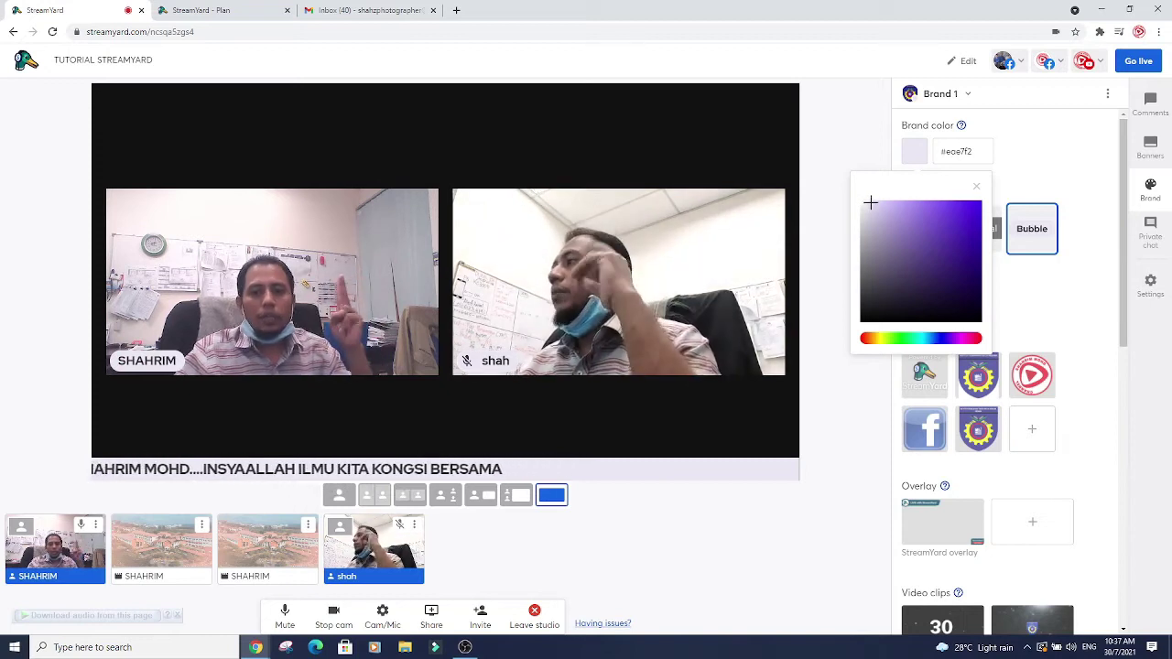
click(970, 260)
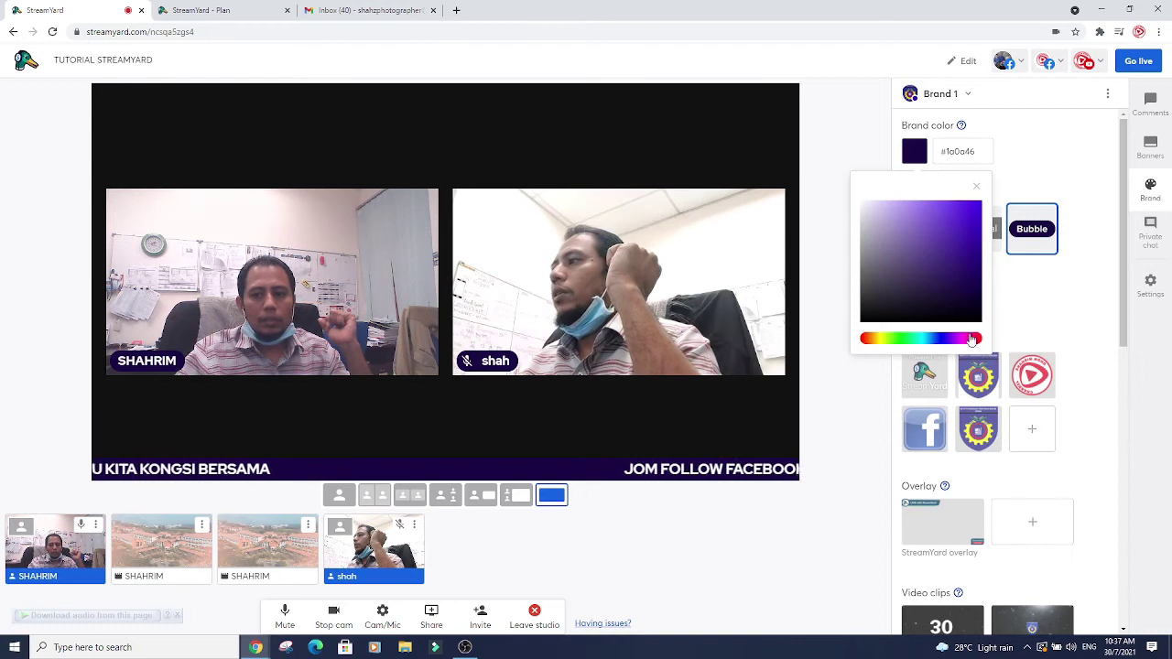
drag(972, 340, 978, 341)
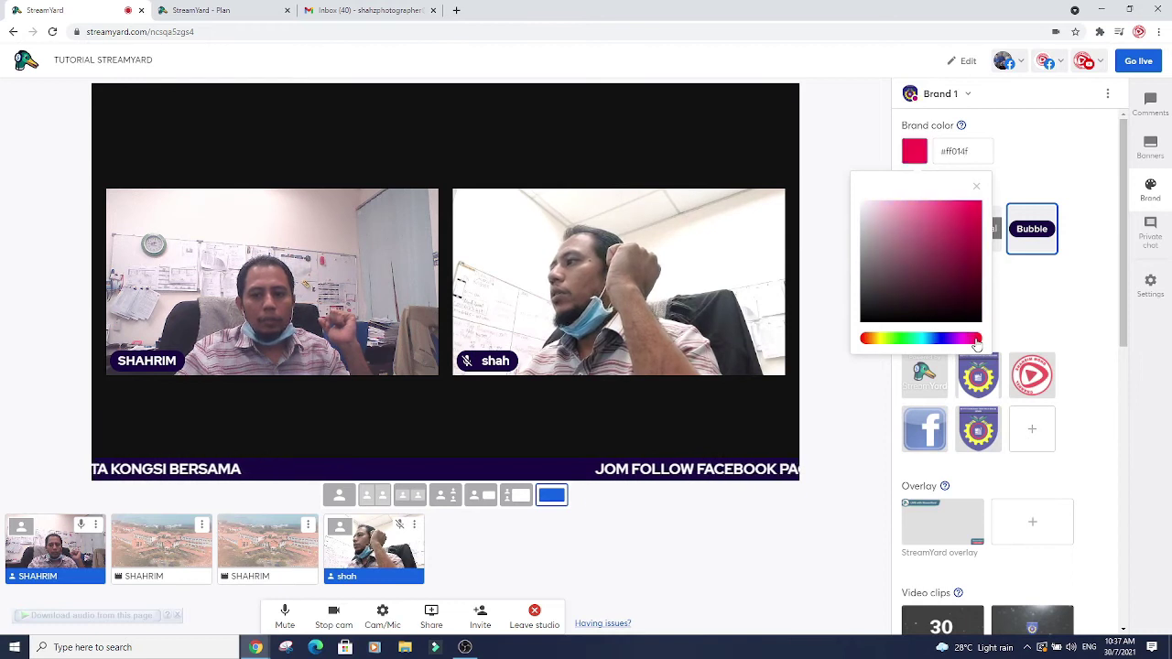
click(1059, 282)
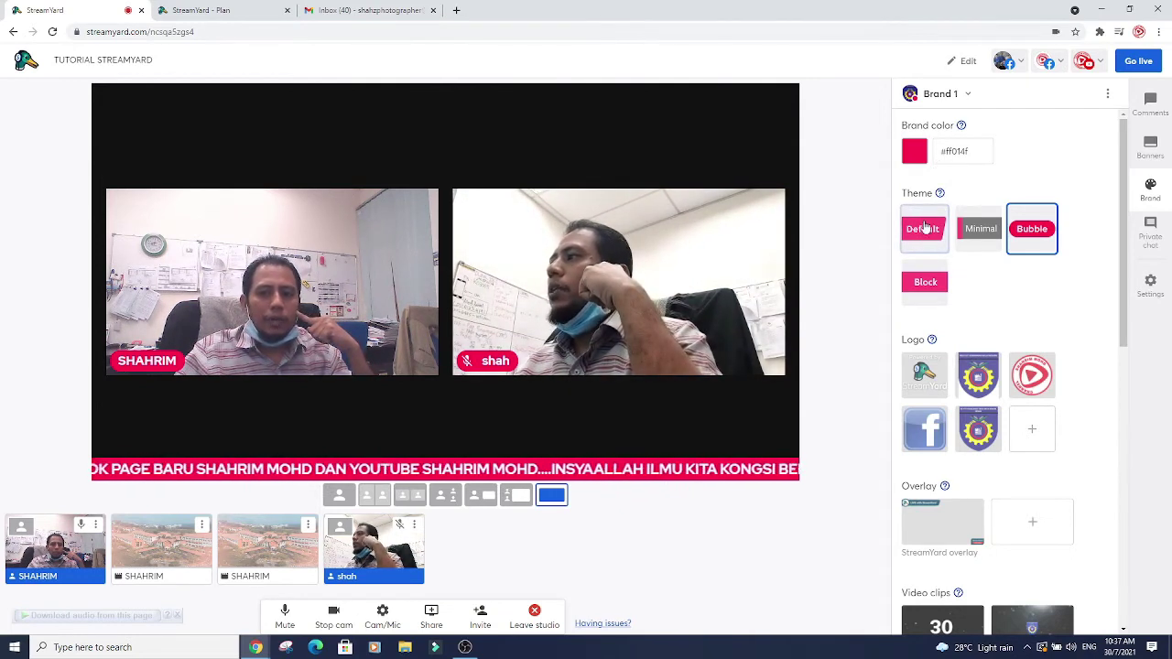
Compare the Default, Minimal and Block themes, then keep the Bubble theme
mouse_move(940, 195)
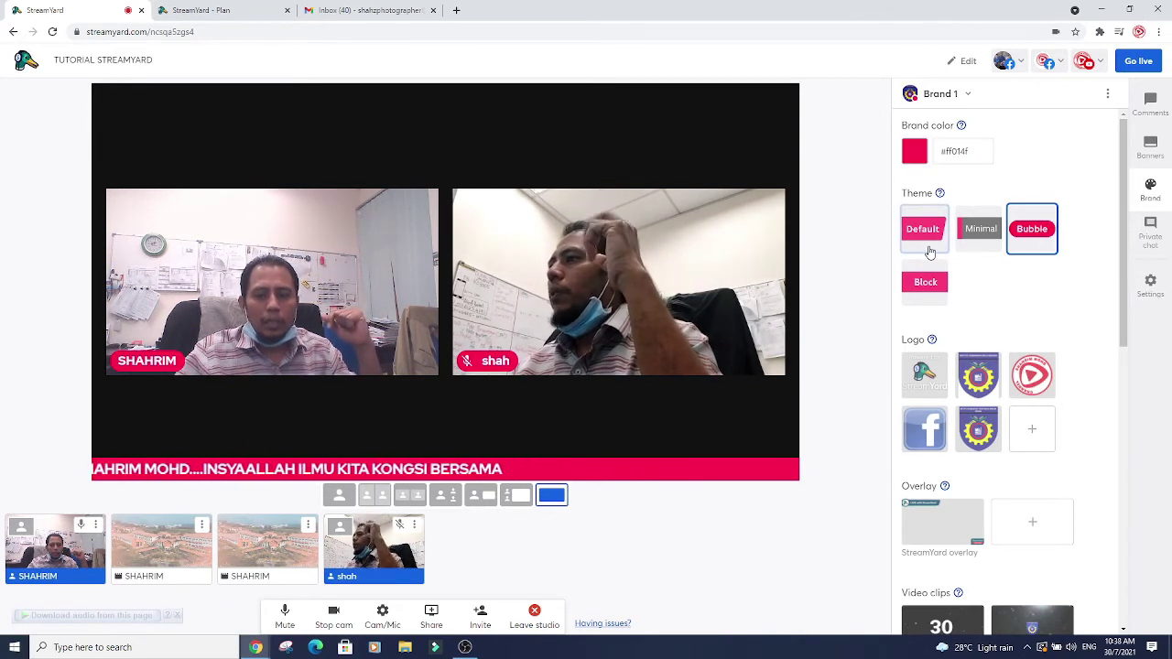
click(924, 235)
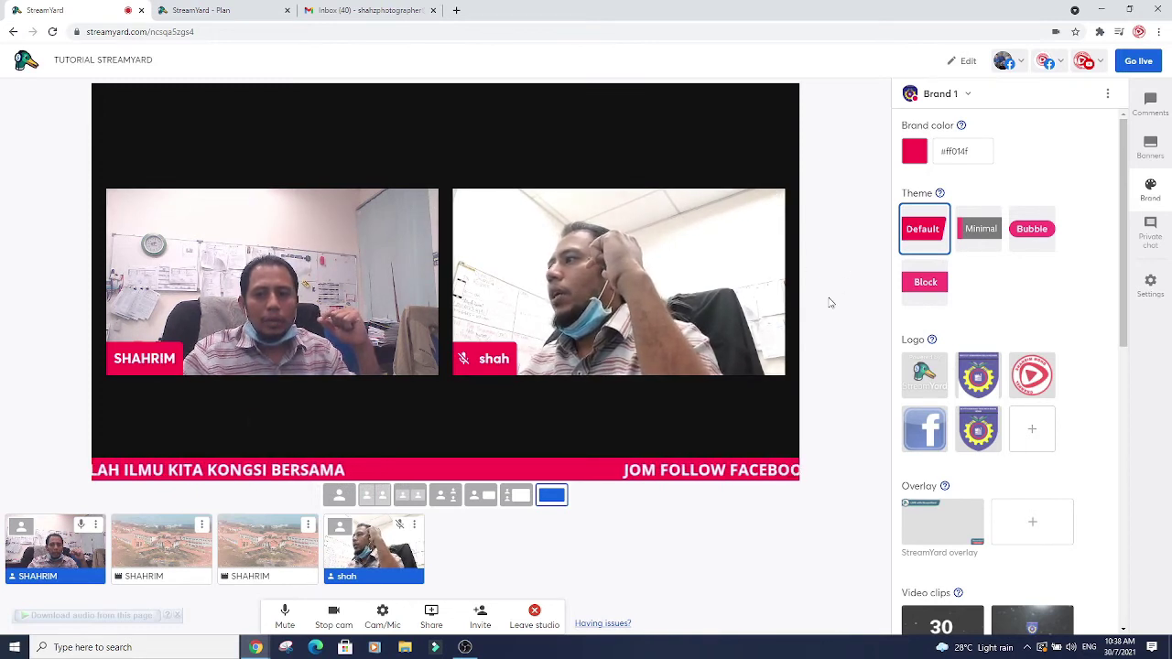
click(972, 236)
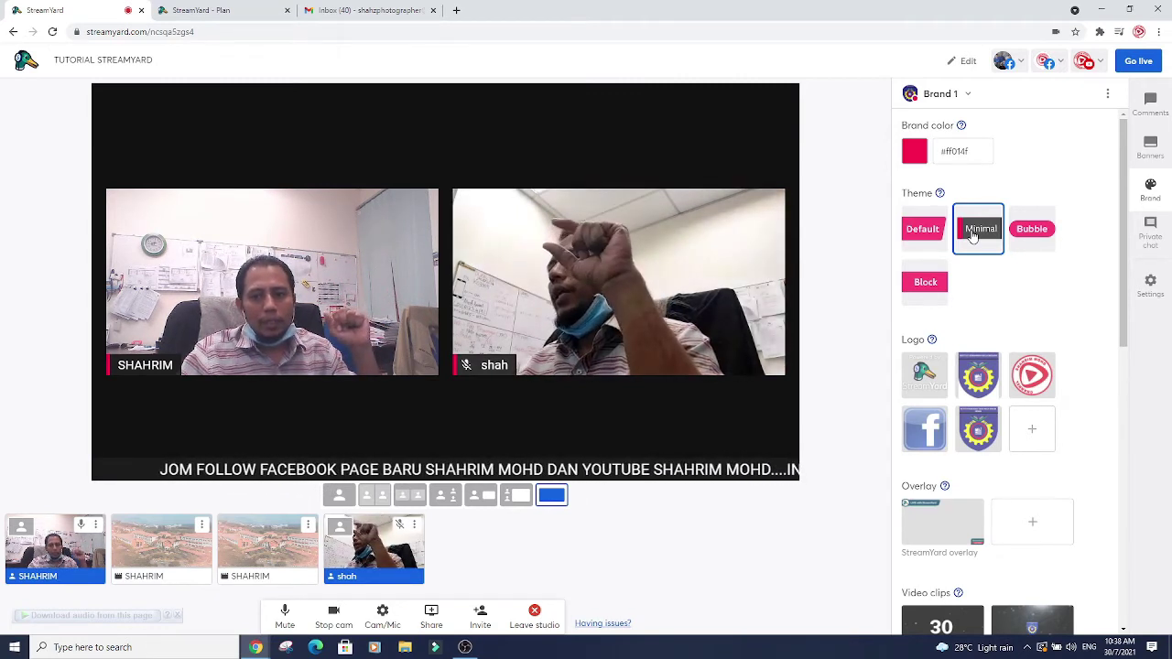
click(928, 296)
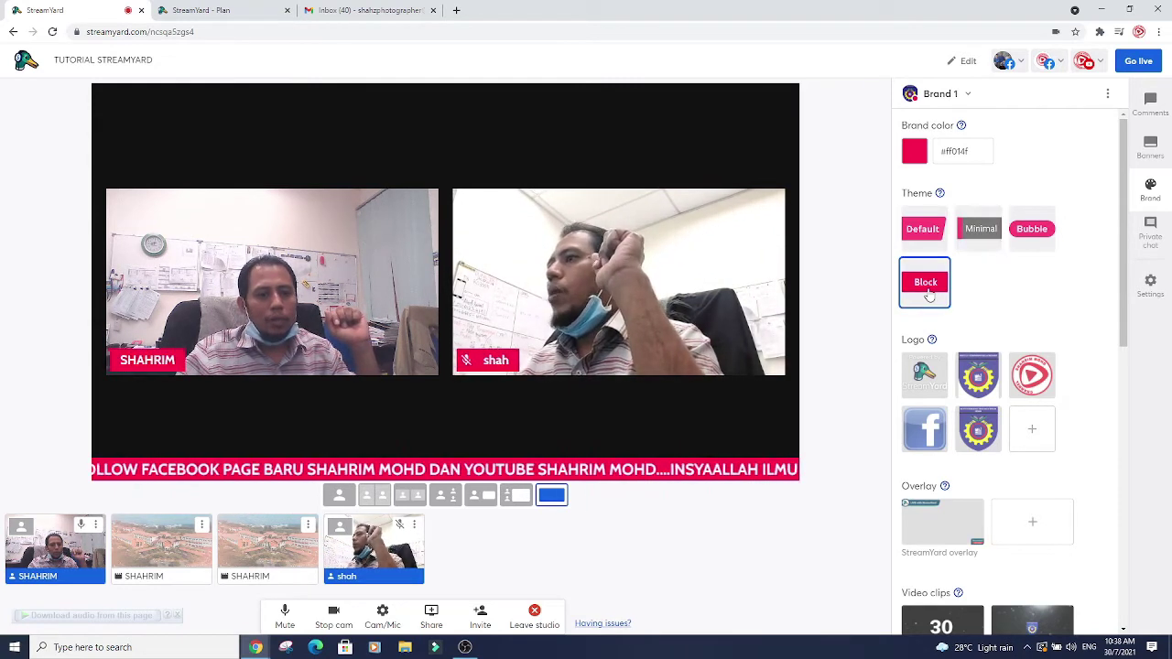
click(1043, 238)
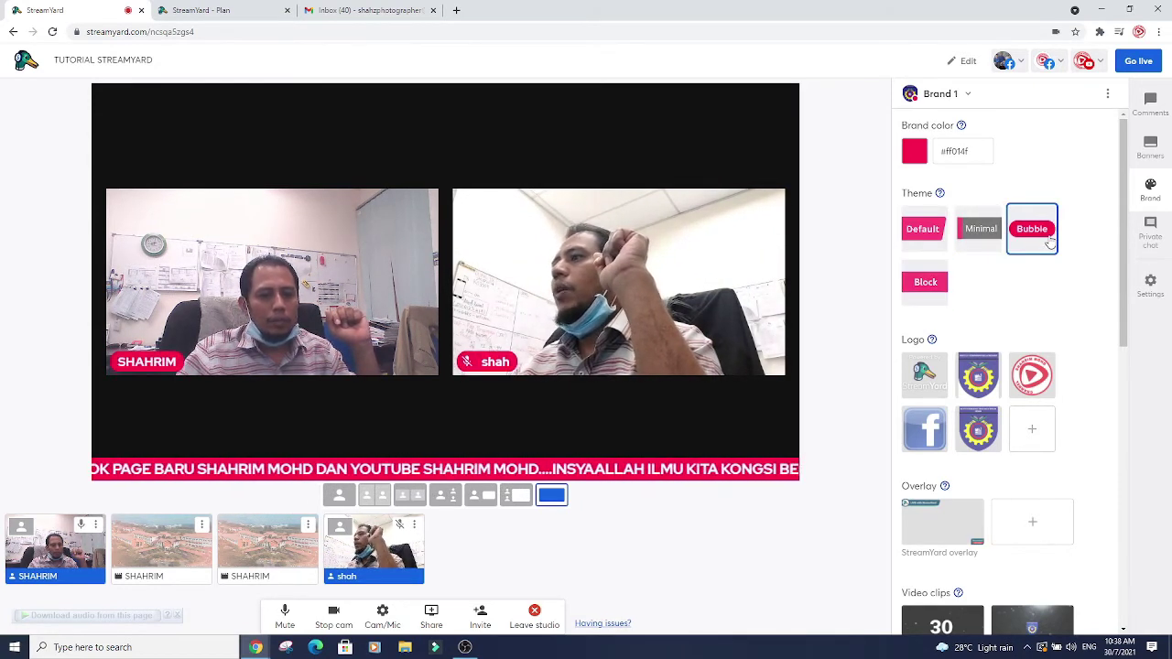
click(926, 236)
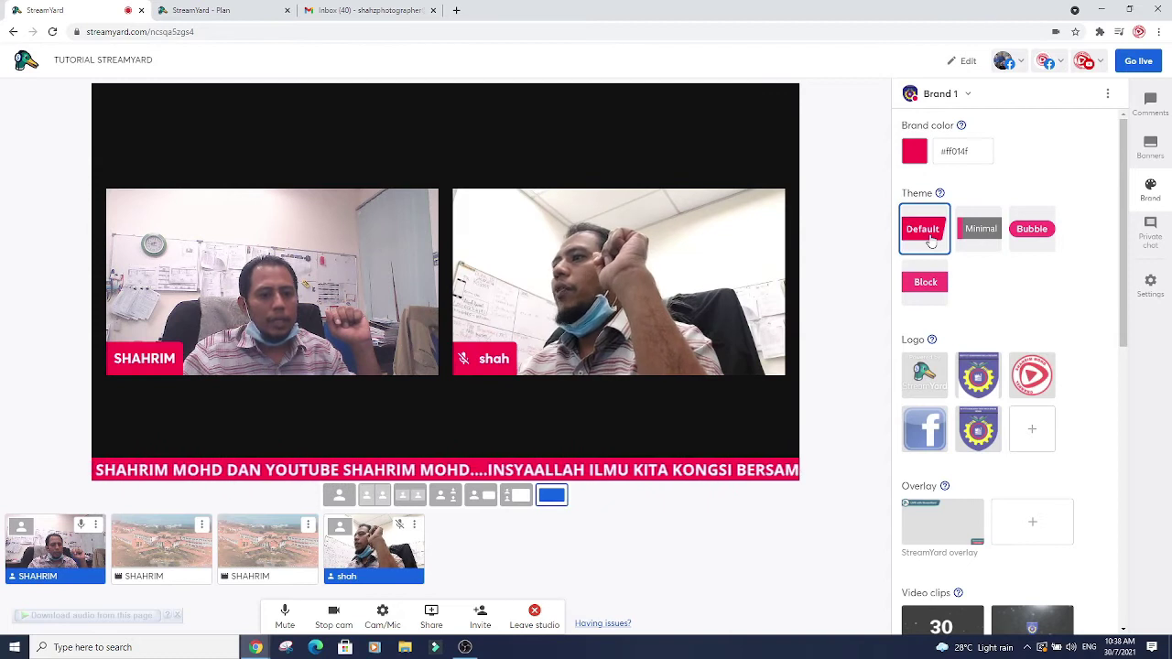
click(1038, 236)
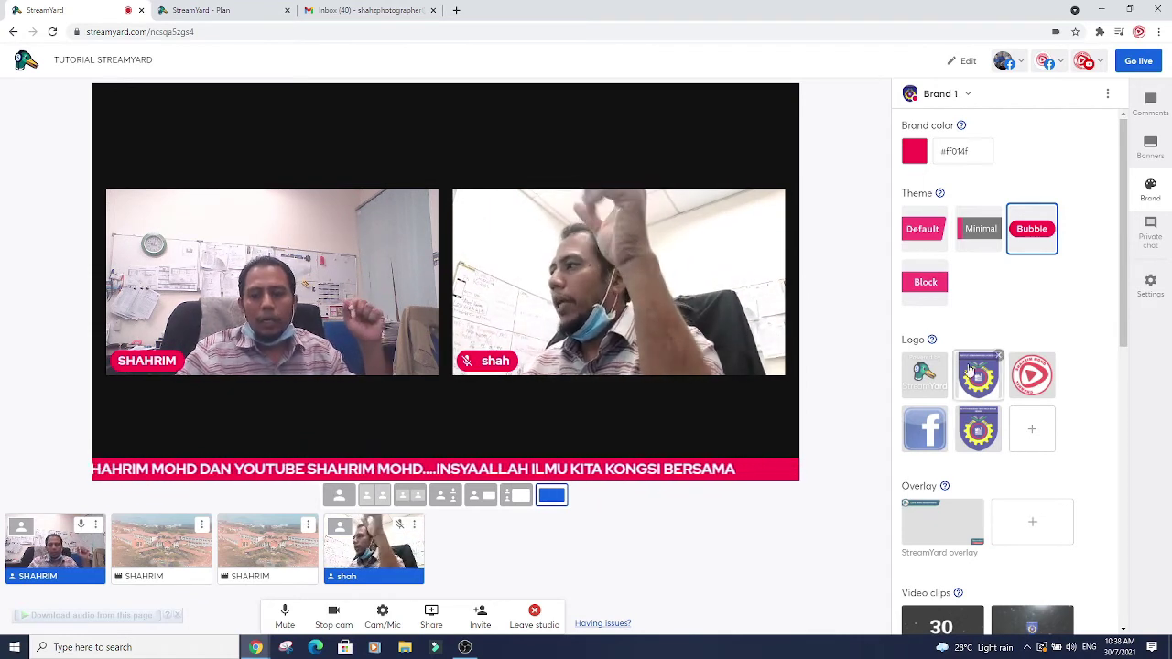
click(928, 389)
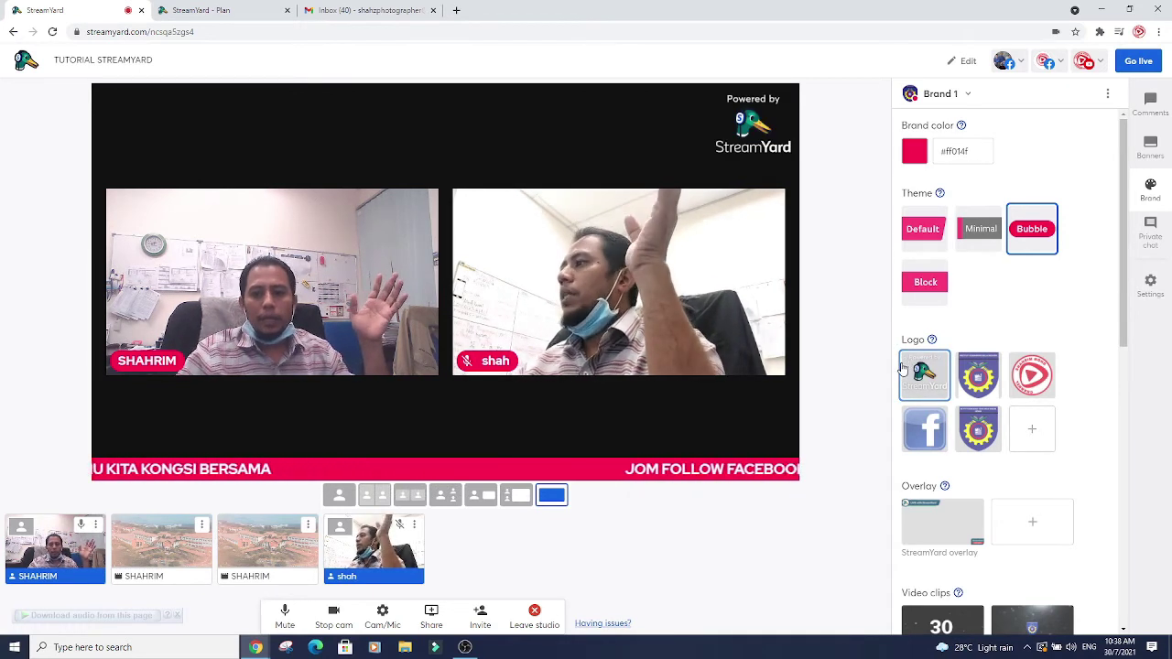
click(917, 379)
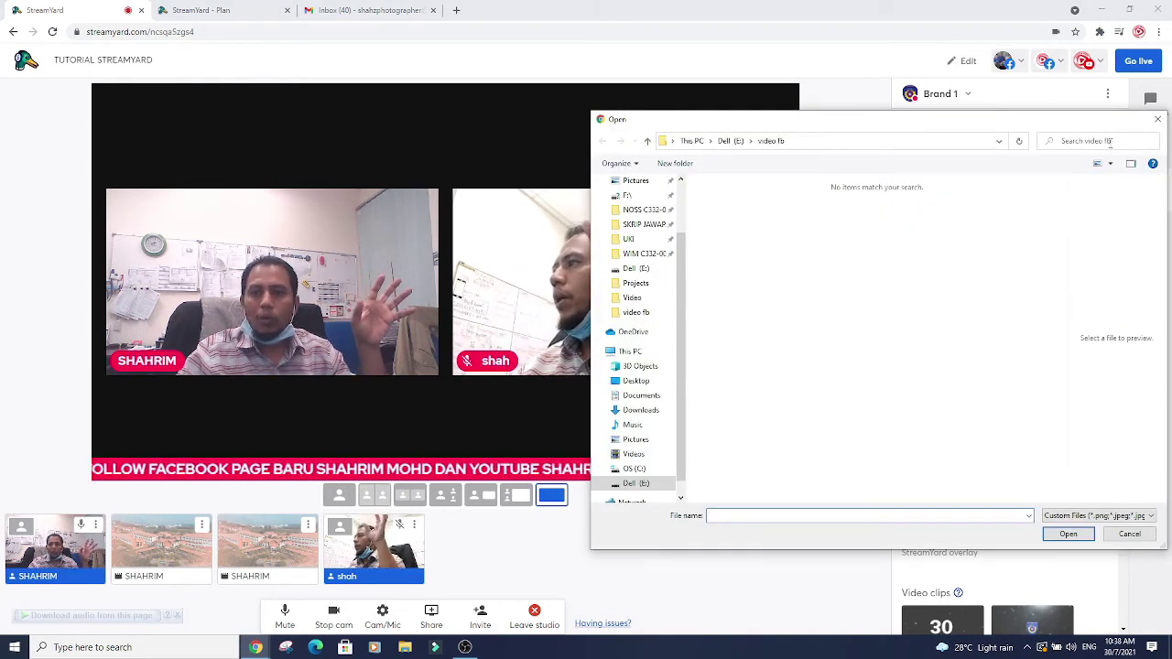
click(1157, 121)
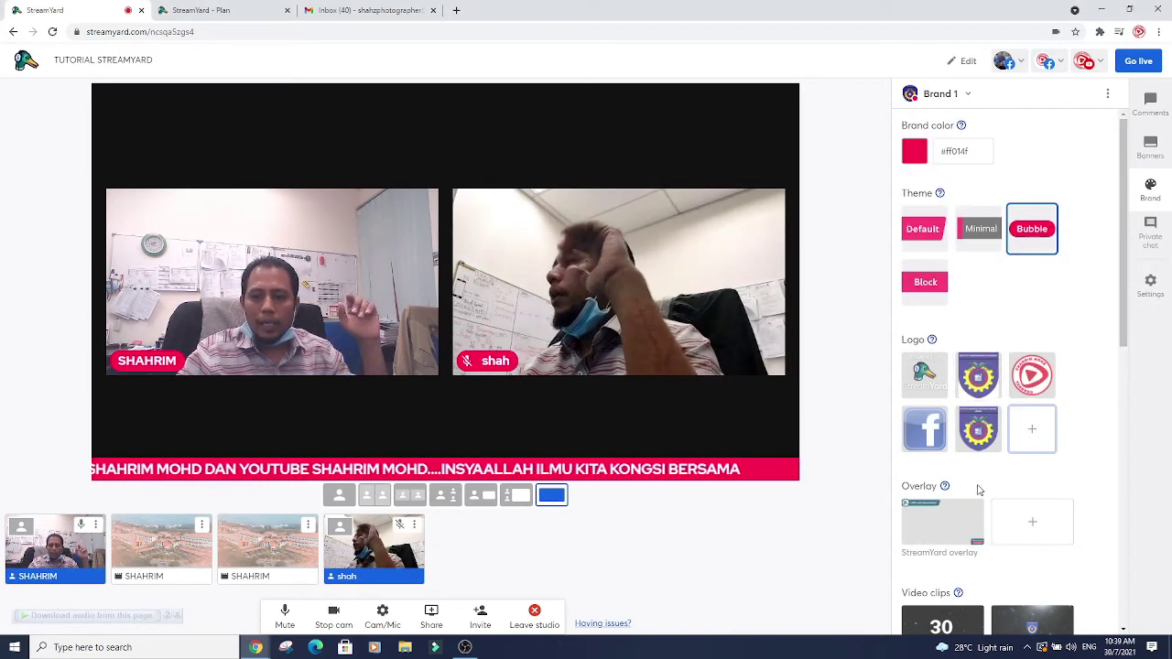
click(1034, 384)
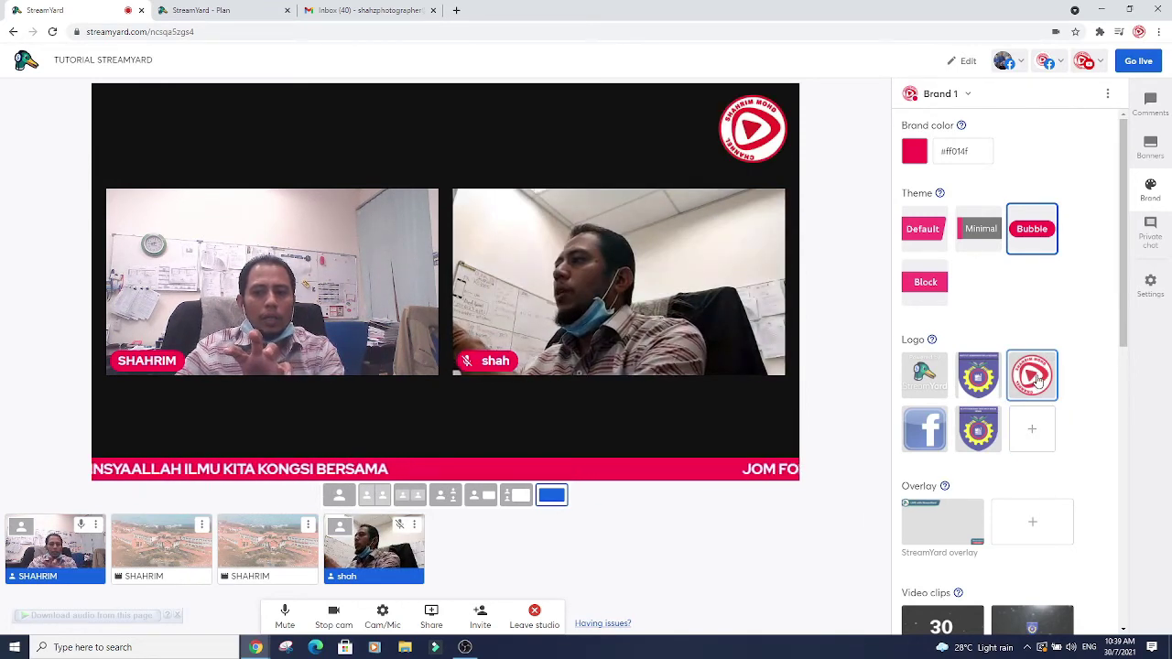
click(1037, 380)
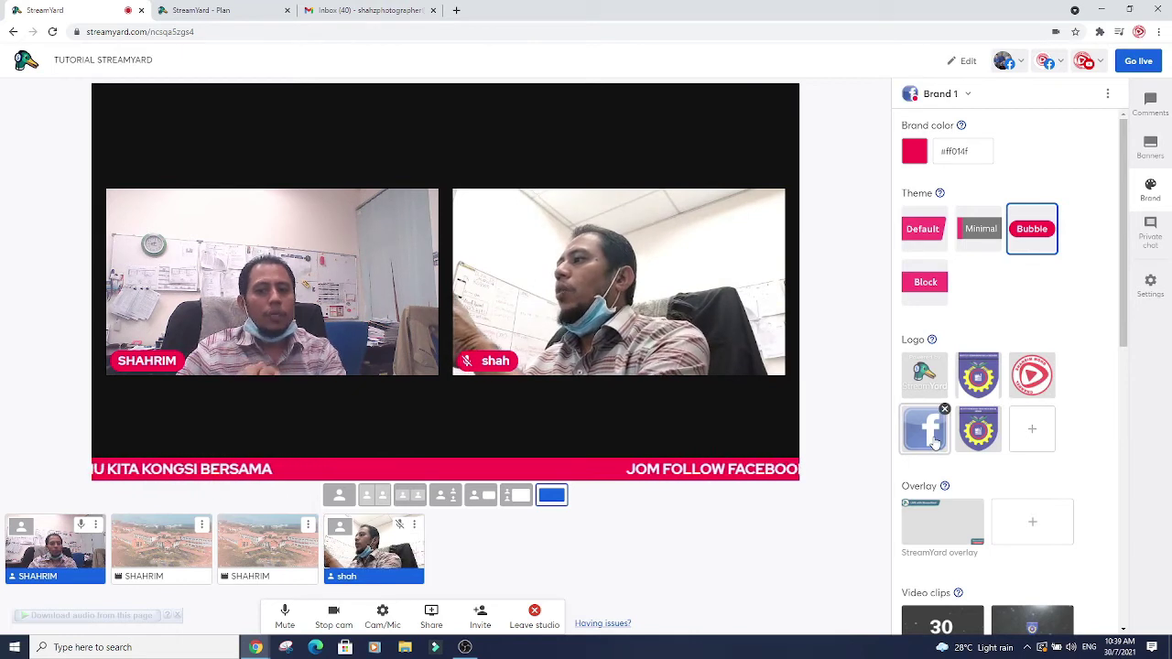
click(934, 443)
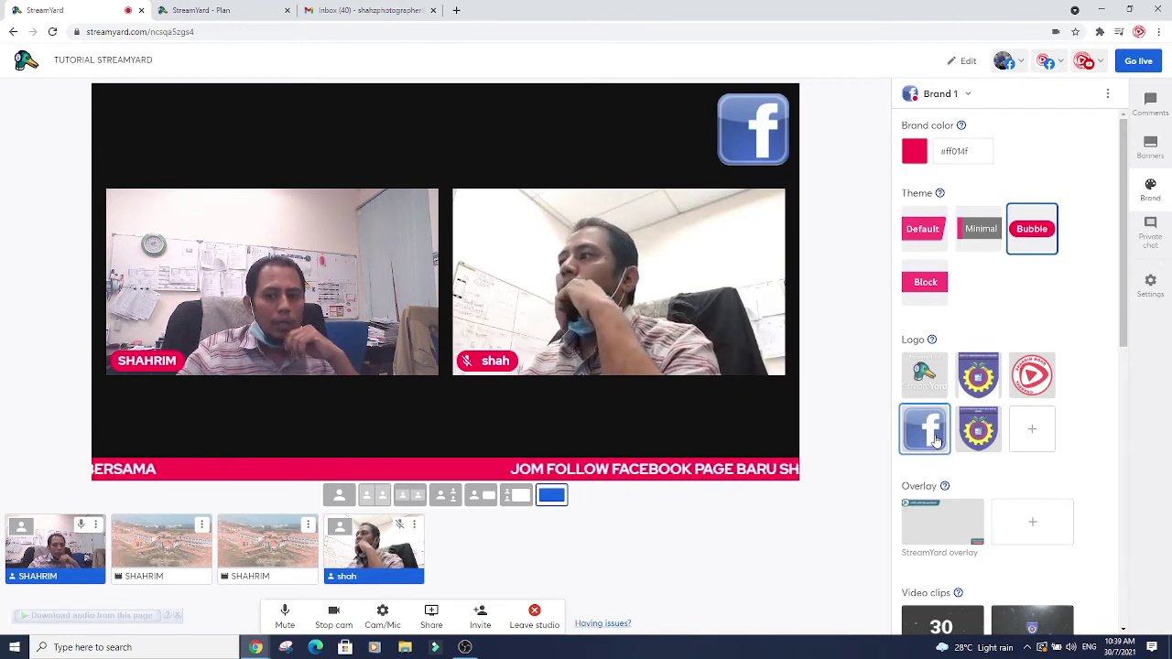
click(935, 441)
mouse_move(932, 340)
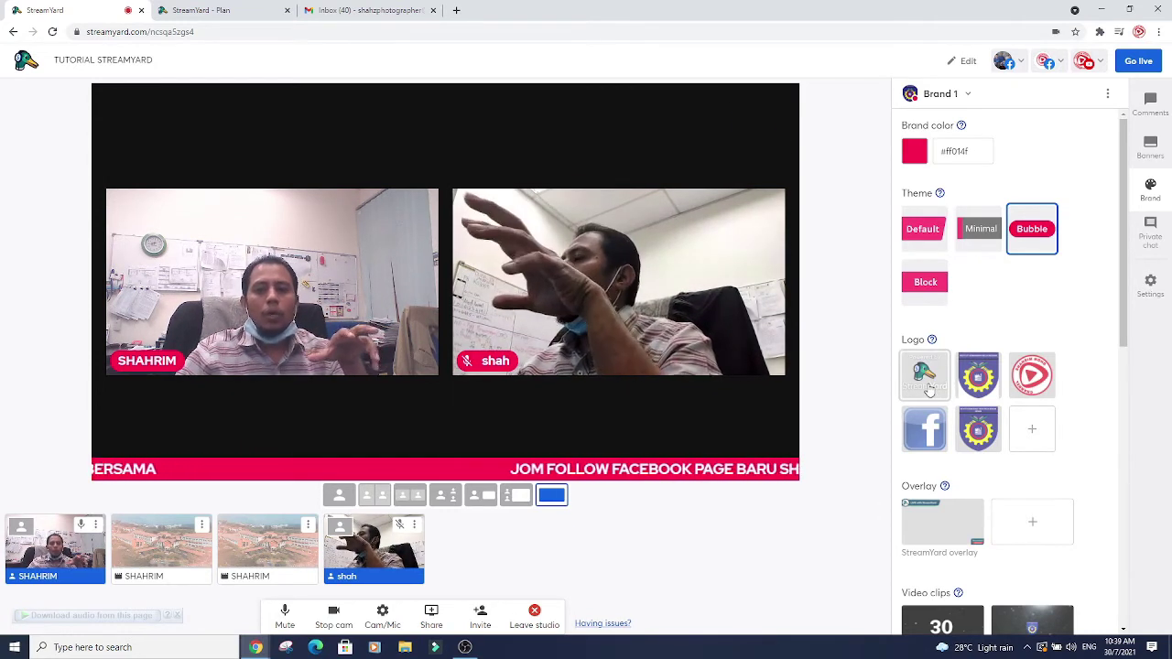
click(926, 375)
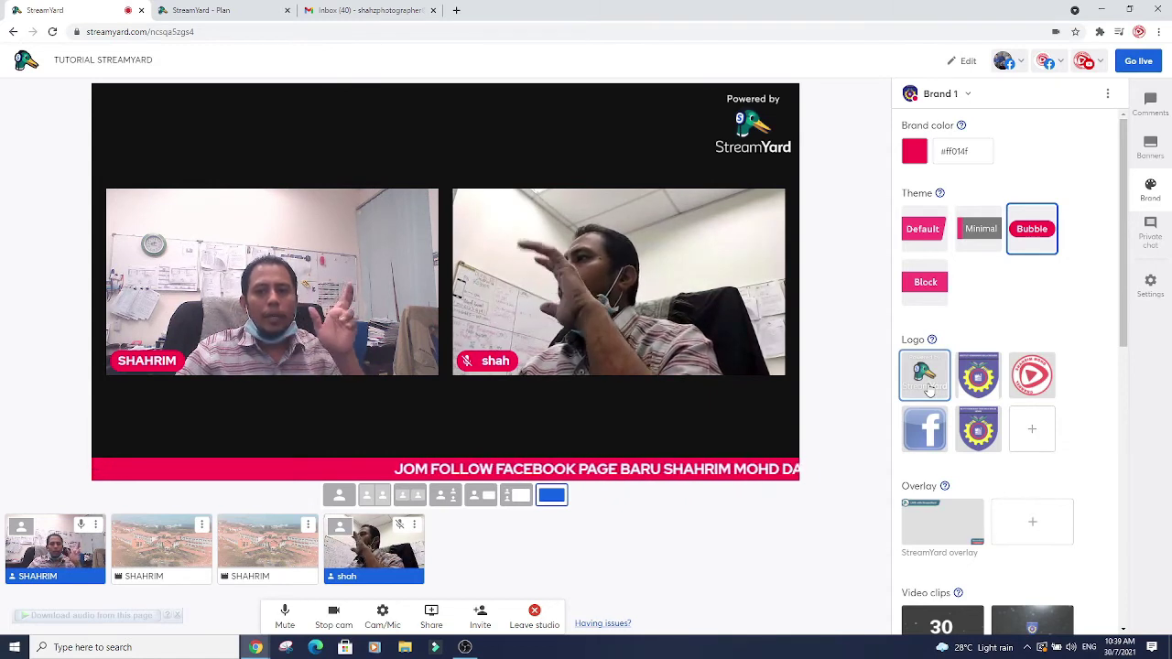
click(929, 388)
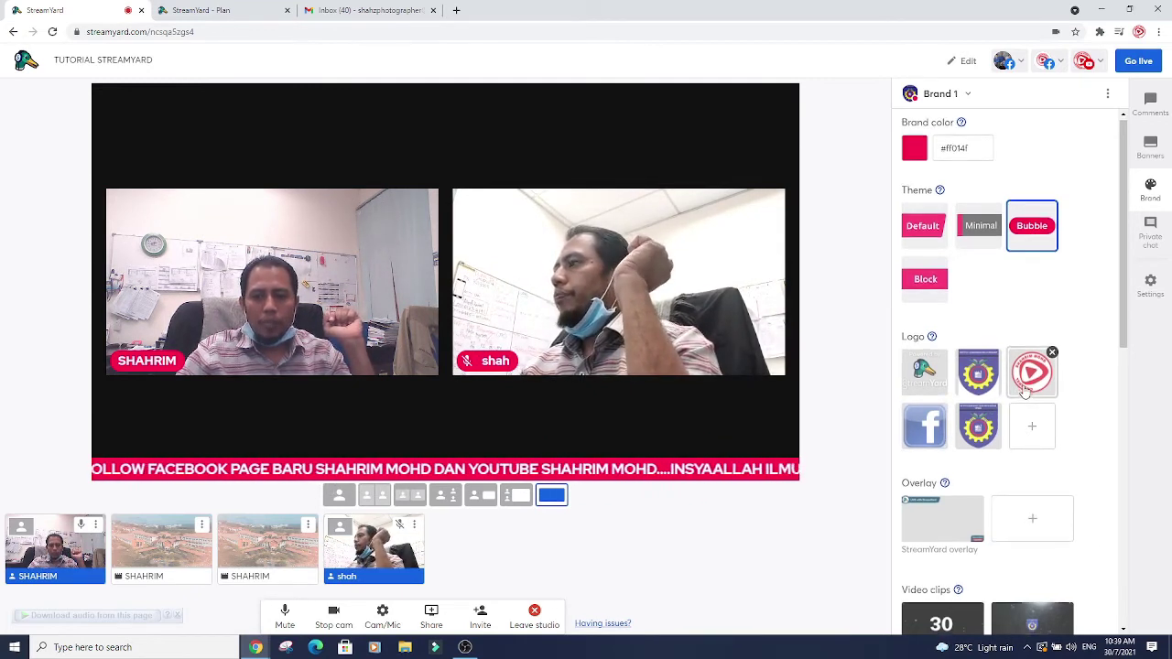
Try the StreamYard overlay, then switch it off so the LIVE banner and badge disappear
scroll(952, 439, down, 1)
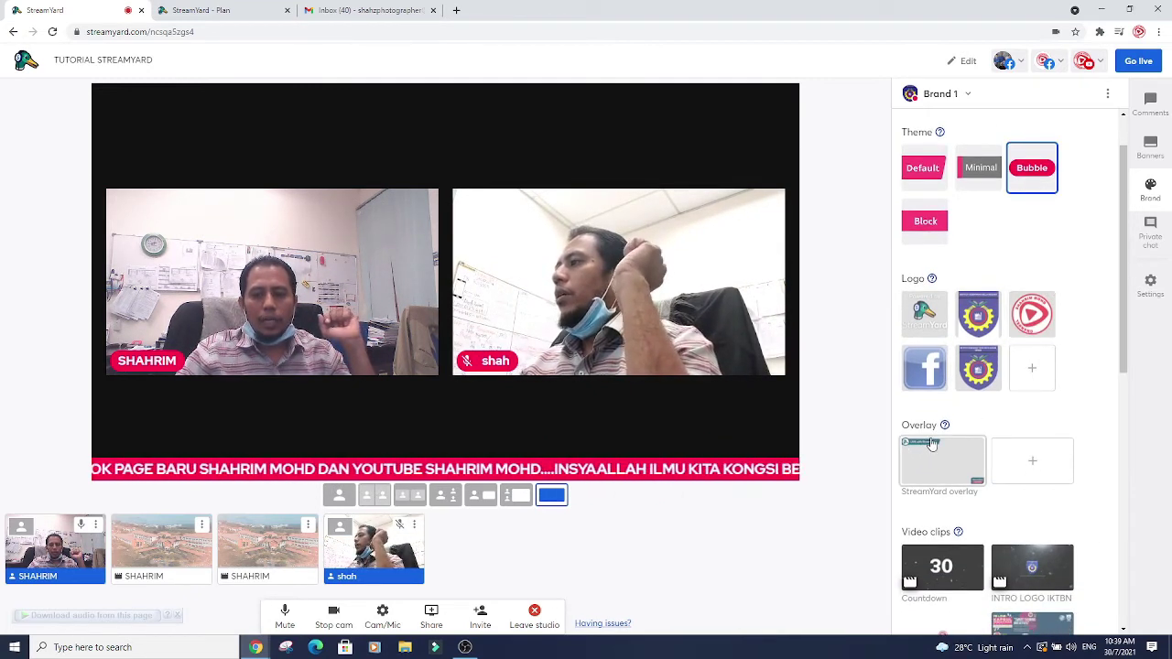
click(939, 480)
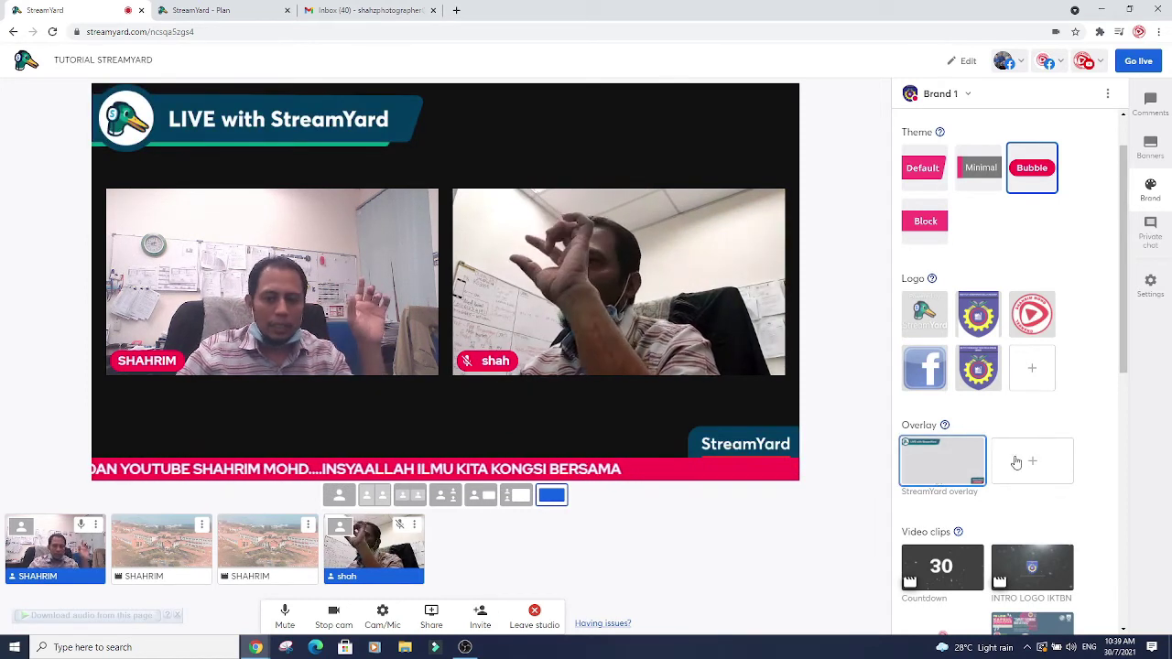
mouse_move(944, 426)
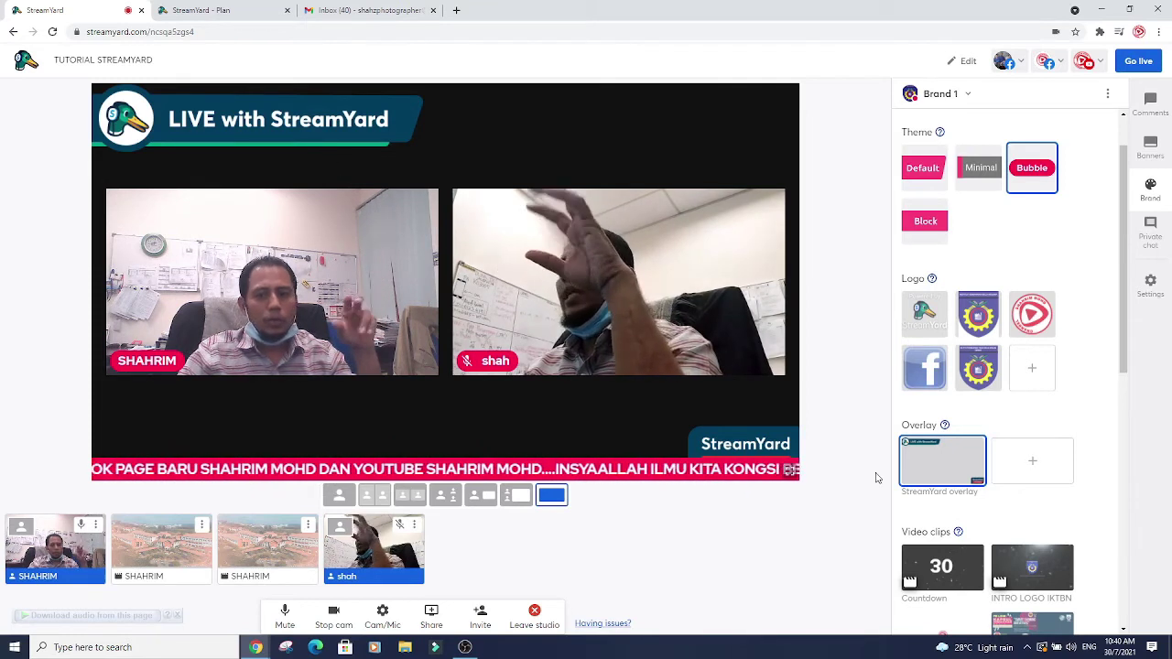
click(970, 469)
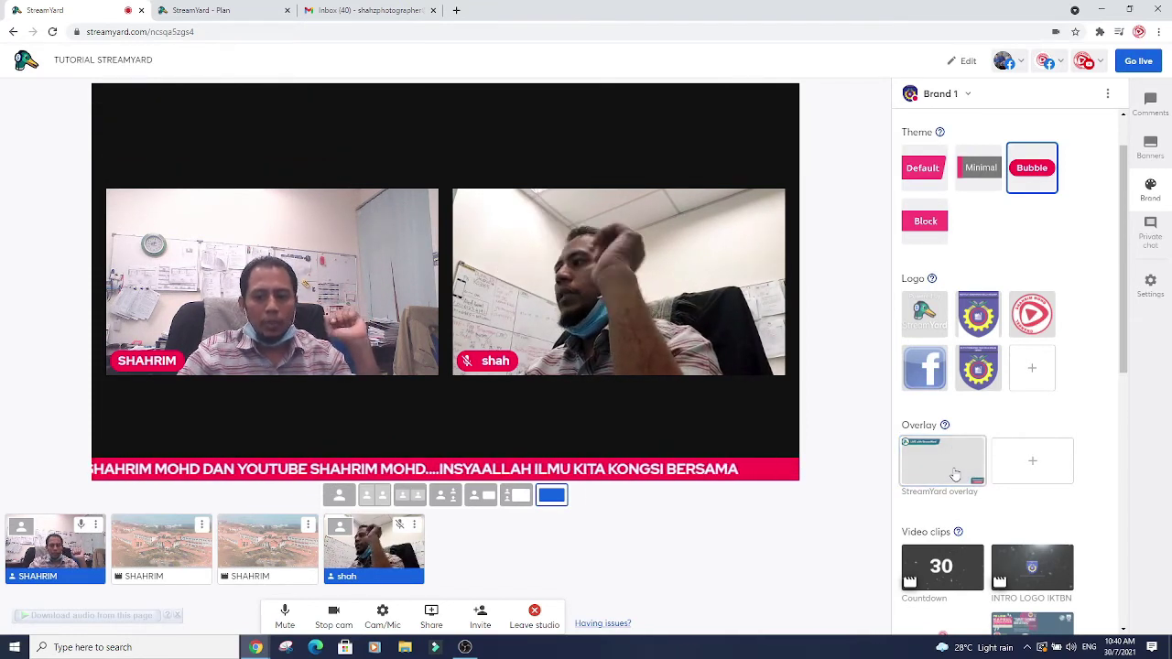
scroll(966, 471, down, 2)
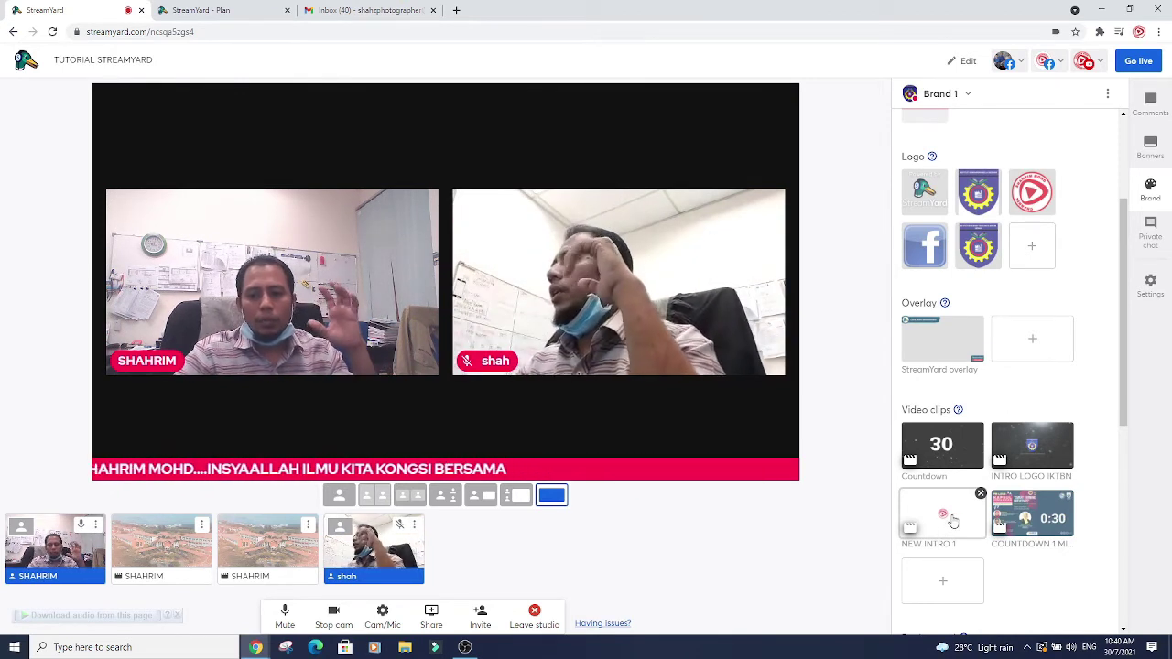
Play the NEW INTRO 1 video clip on stage, then scroll toward Background
click(952, 520)
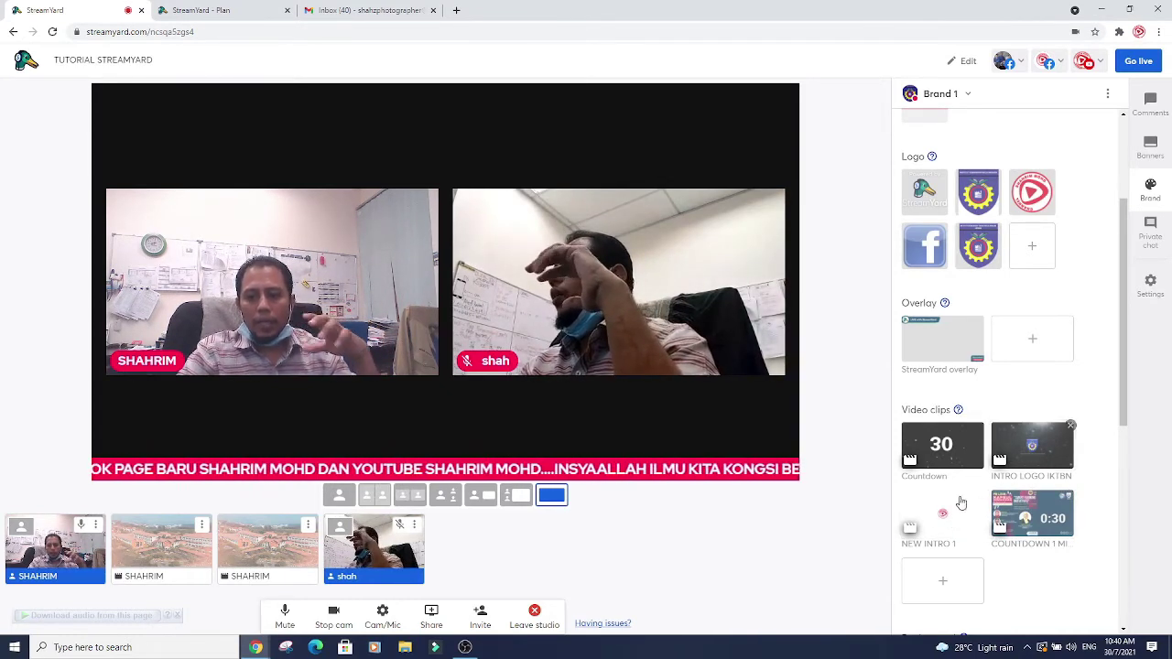
scroll(973, 533, down, 1)
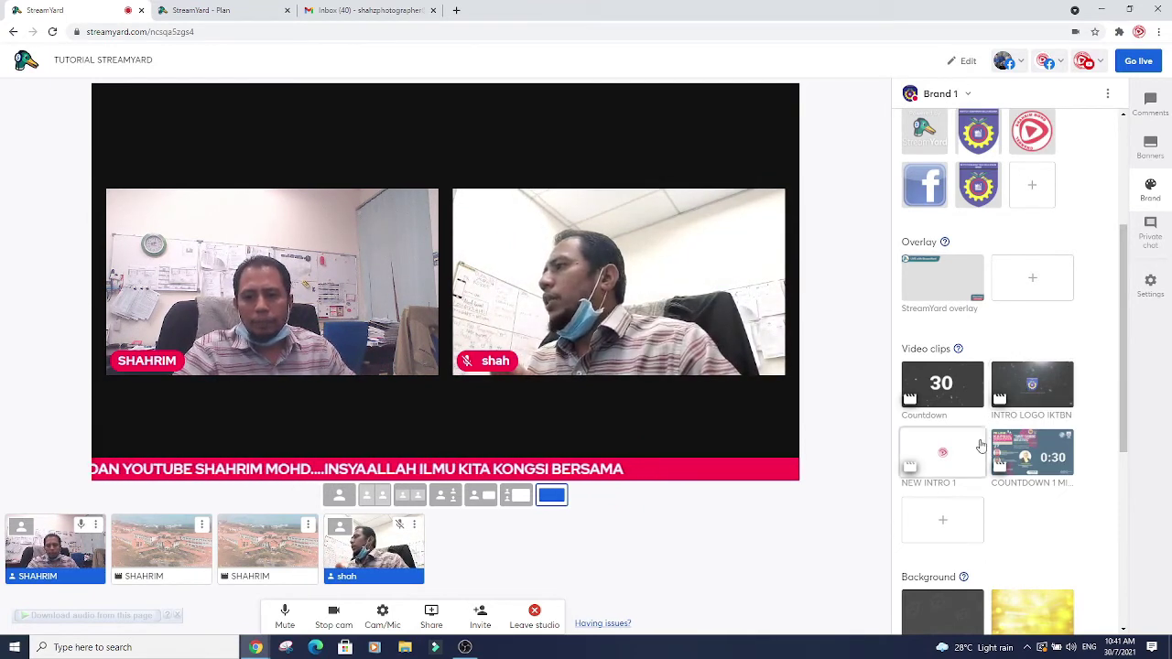
scroll(982, 421, down, 2)
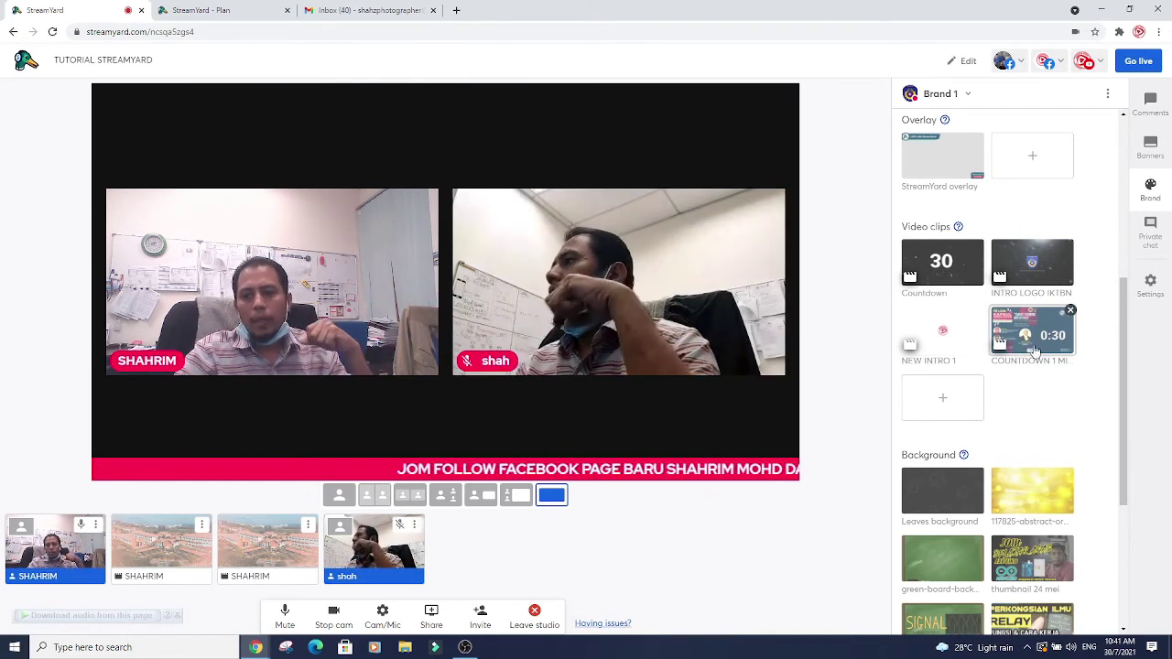
Apply the leaves background and take both hosts off stage and back on
scroll(1040, 379, down, 1)
scroll(940, 409, down, 1)
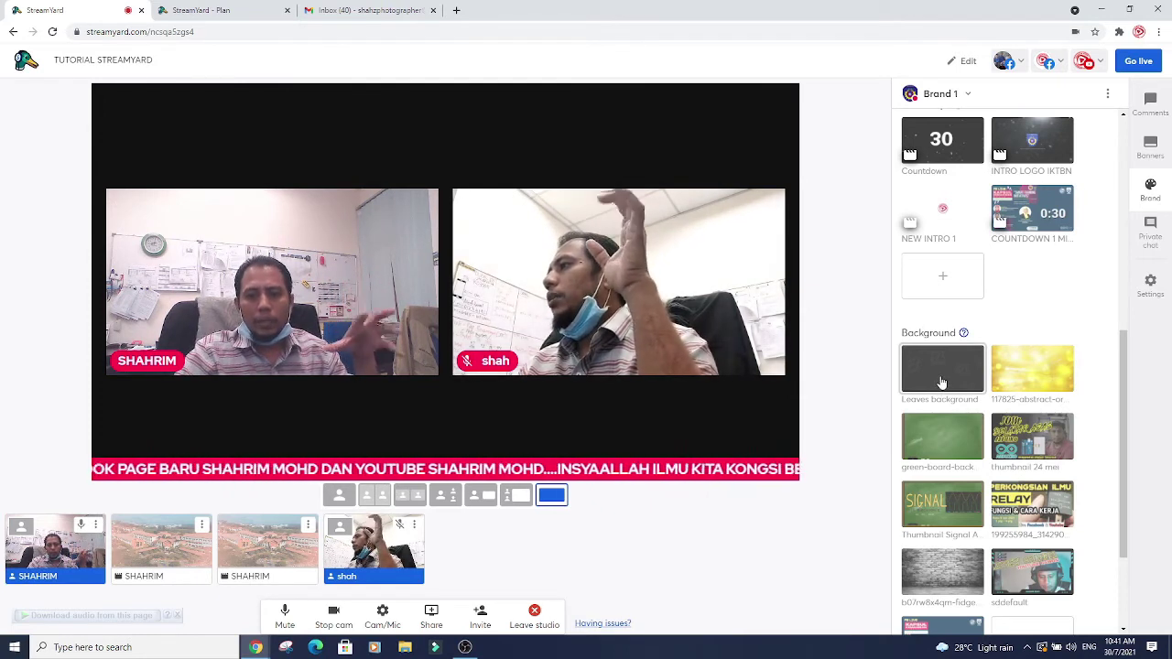
click(942, 381)
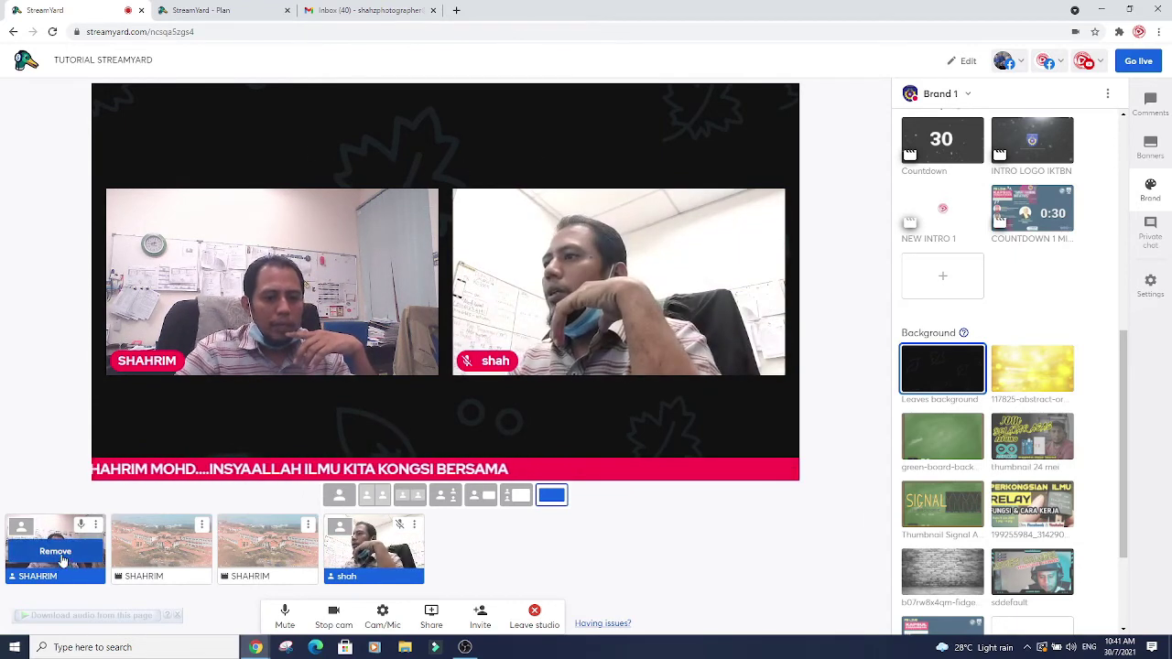
click(55, 551)
click(360, 553)
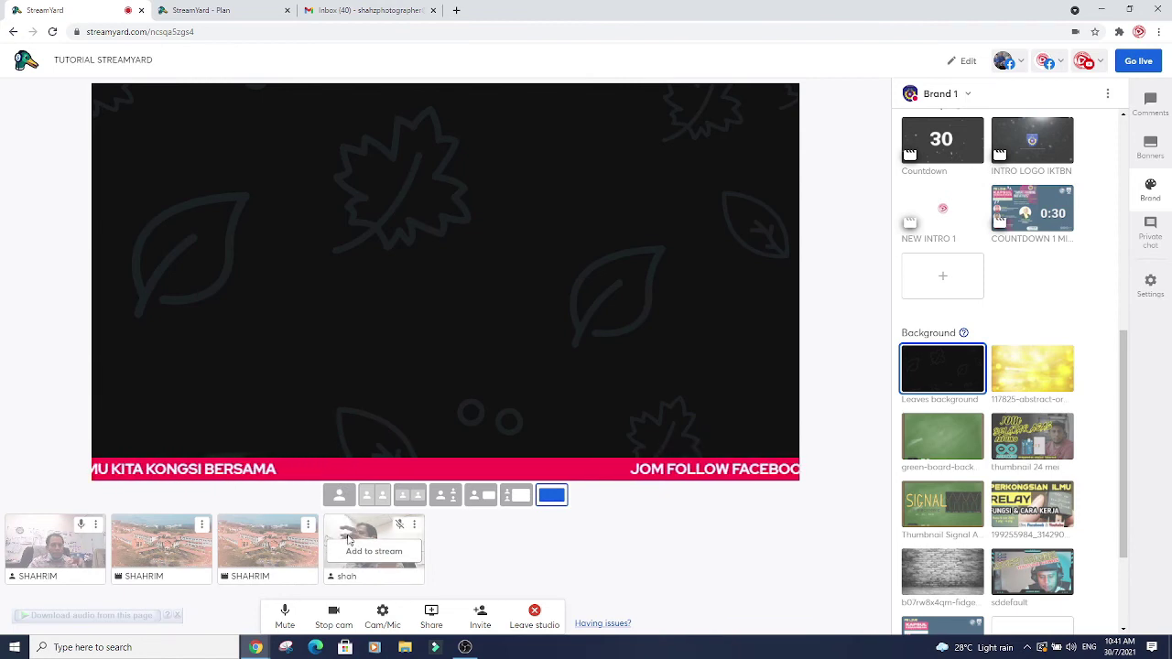
click(54, 551)
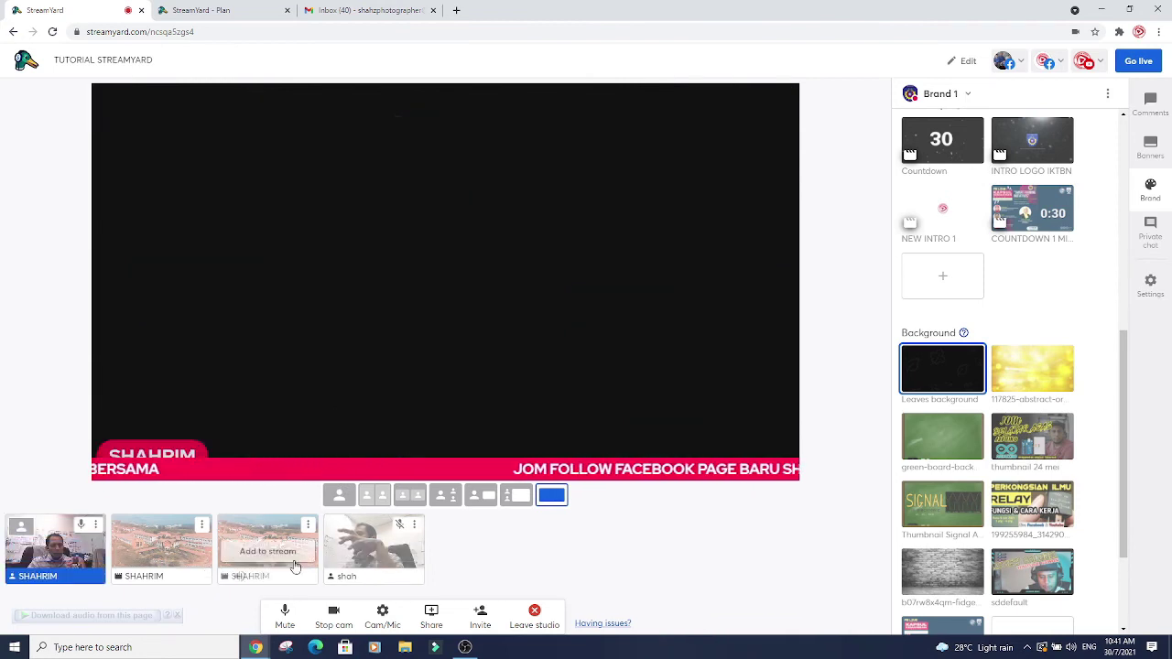
click(383, 554)
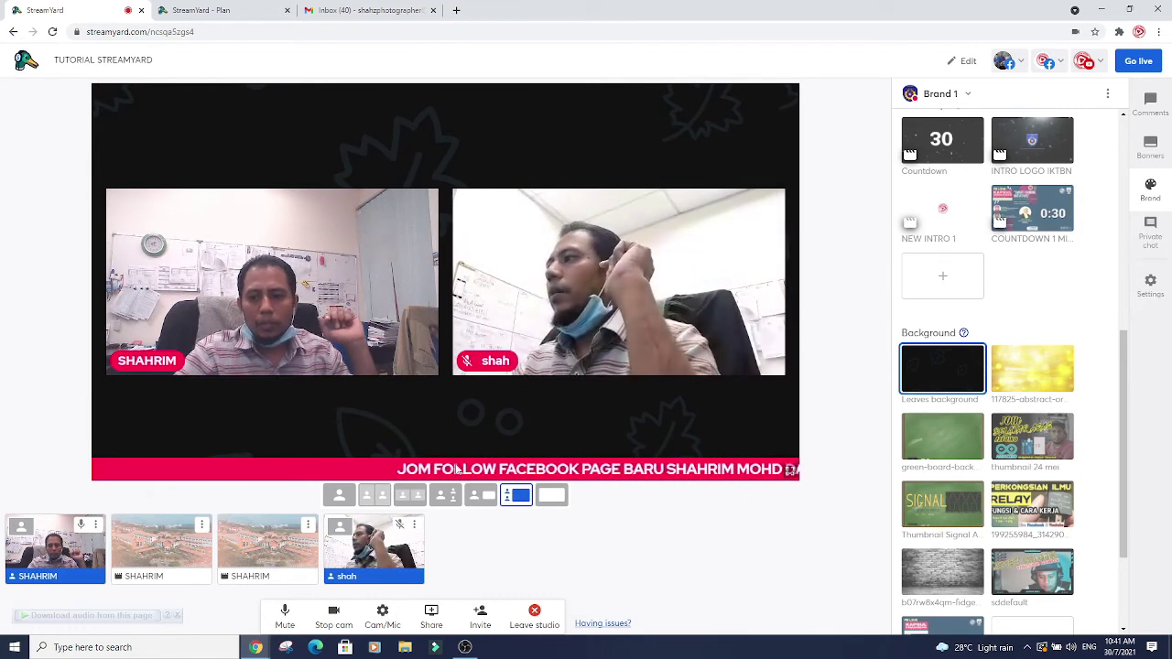
Try the yellow bokeh, FB LIVE and brick wall backgrounds, settling on green chalkboard
click(1016, 386)
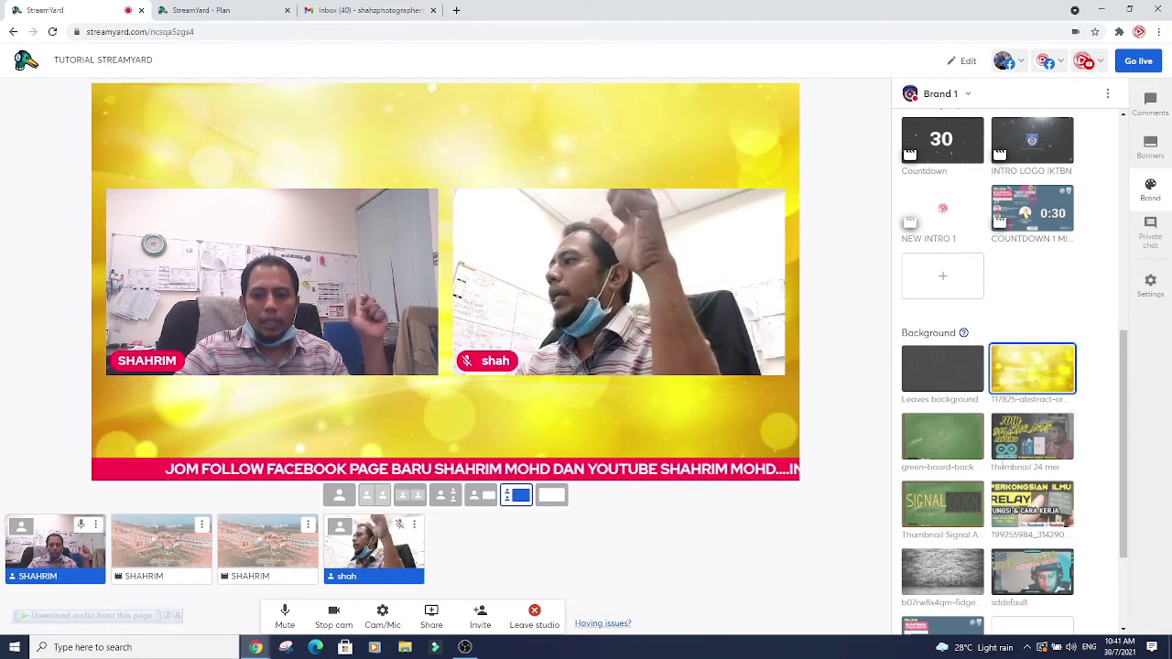
scroll(1001, 465, down, 1)
scroll(998, 463, down, 1)
click(950, 587)
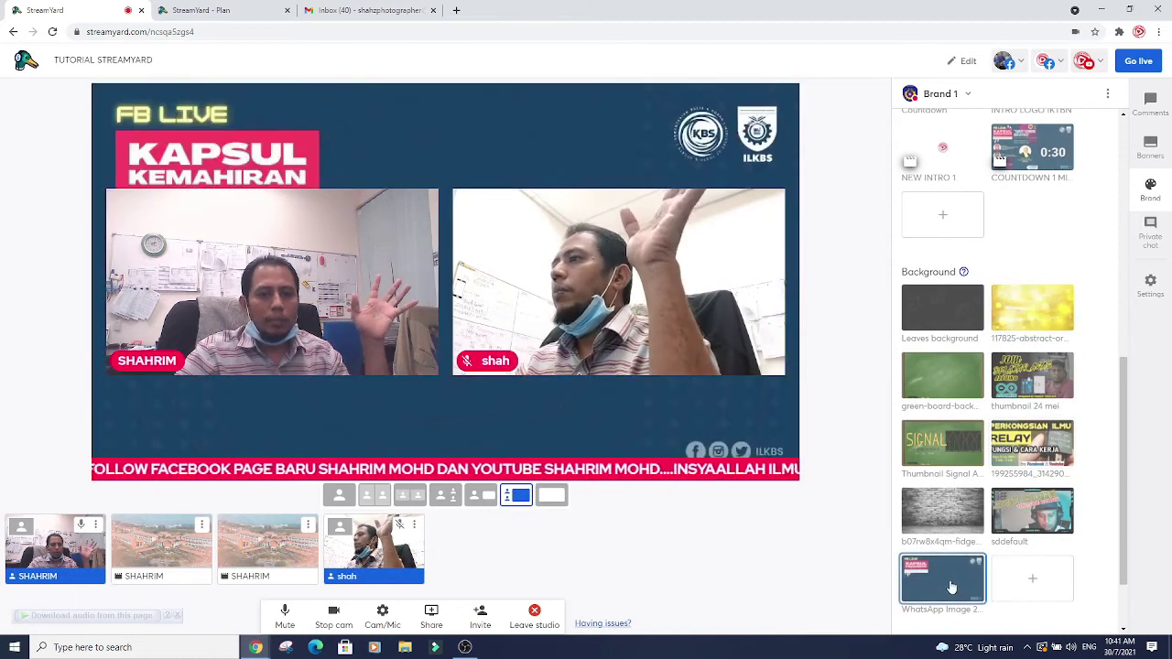
click(953, 515)
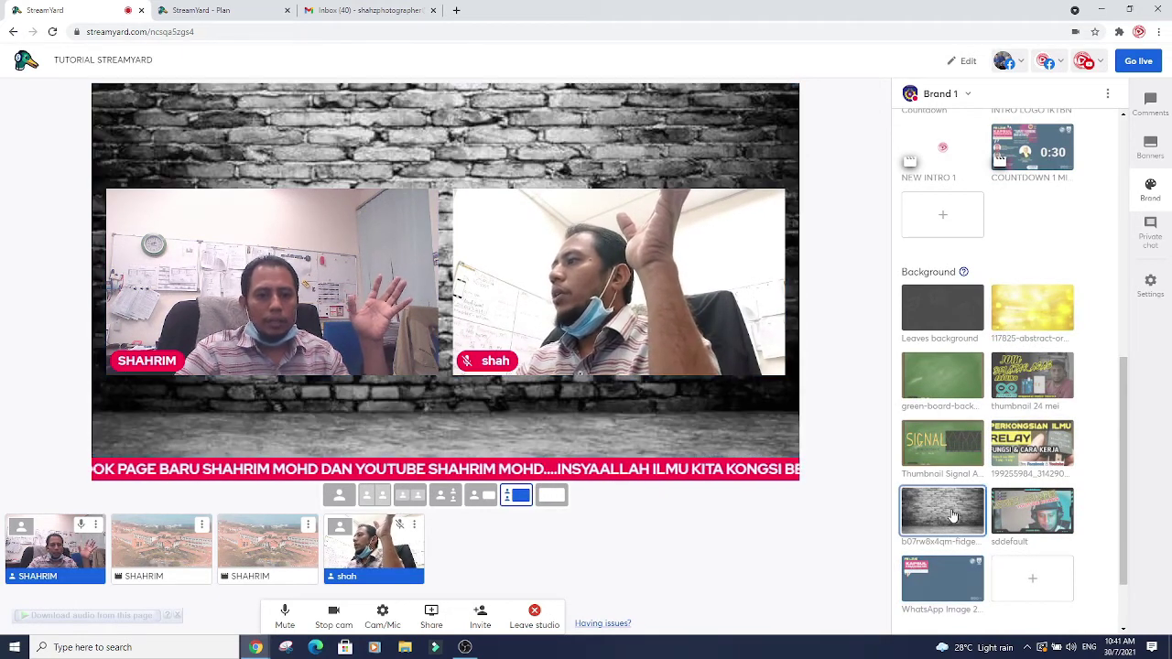
click(952, 388)
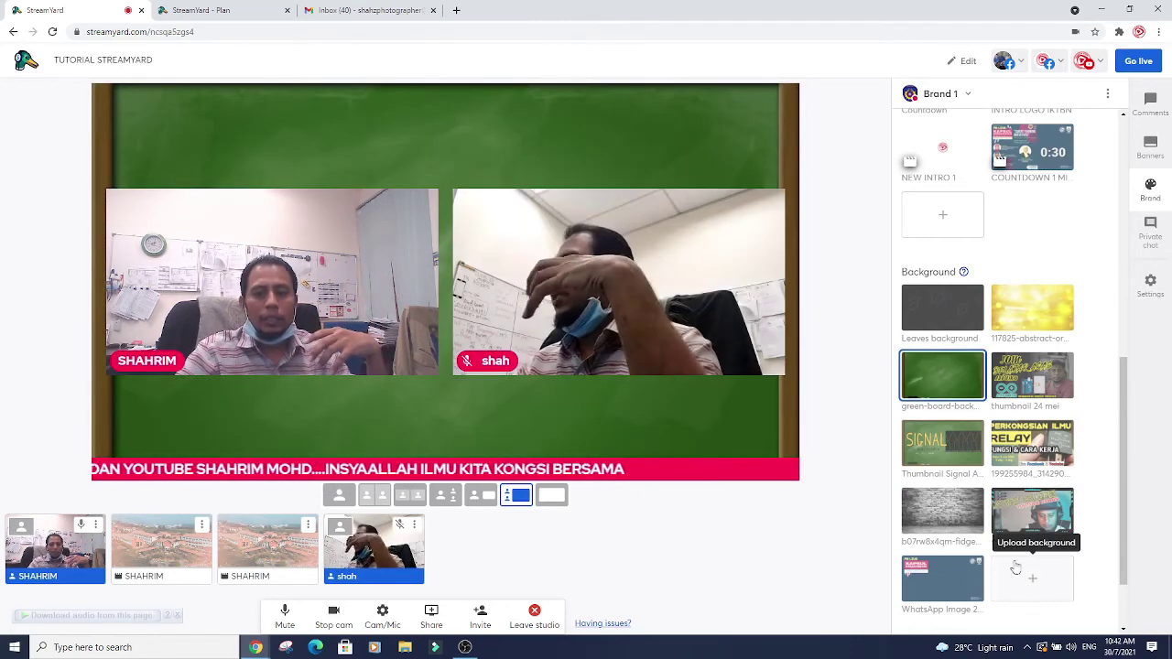
Turn off the Show display names option so hosts appear unlabelled
scroll(1013, 508, down, 2)
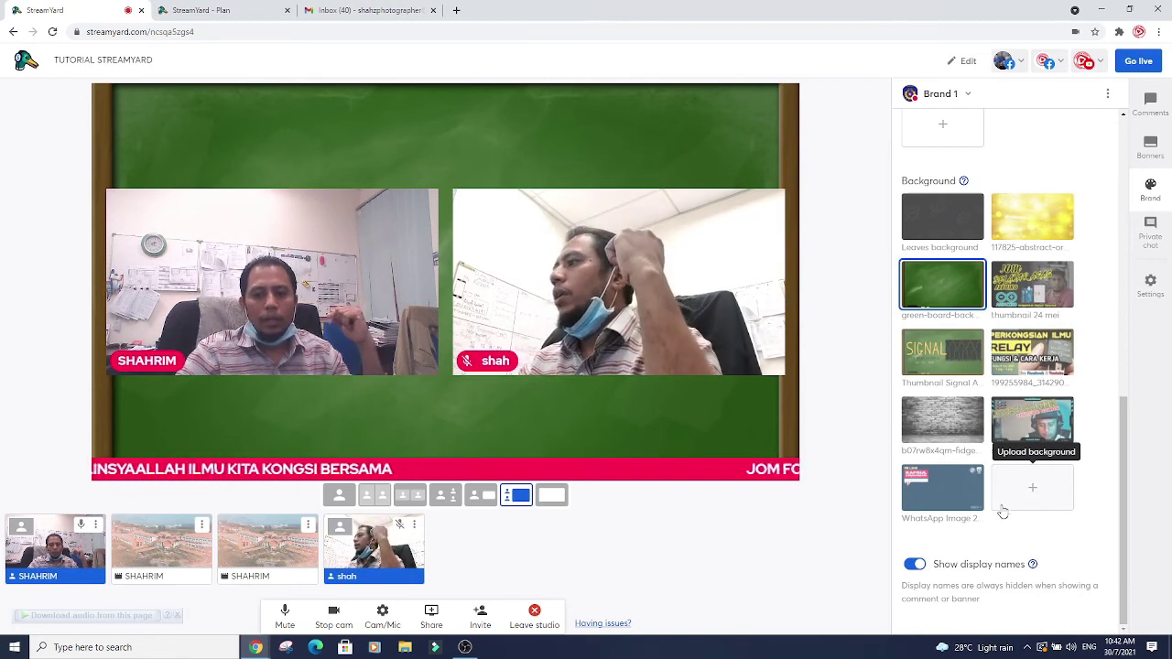
click(918, 567)
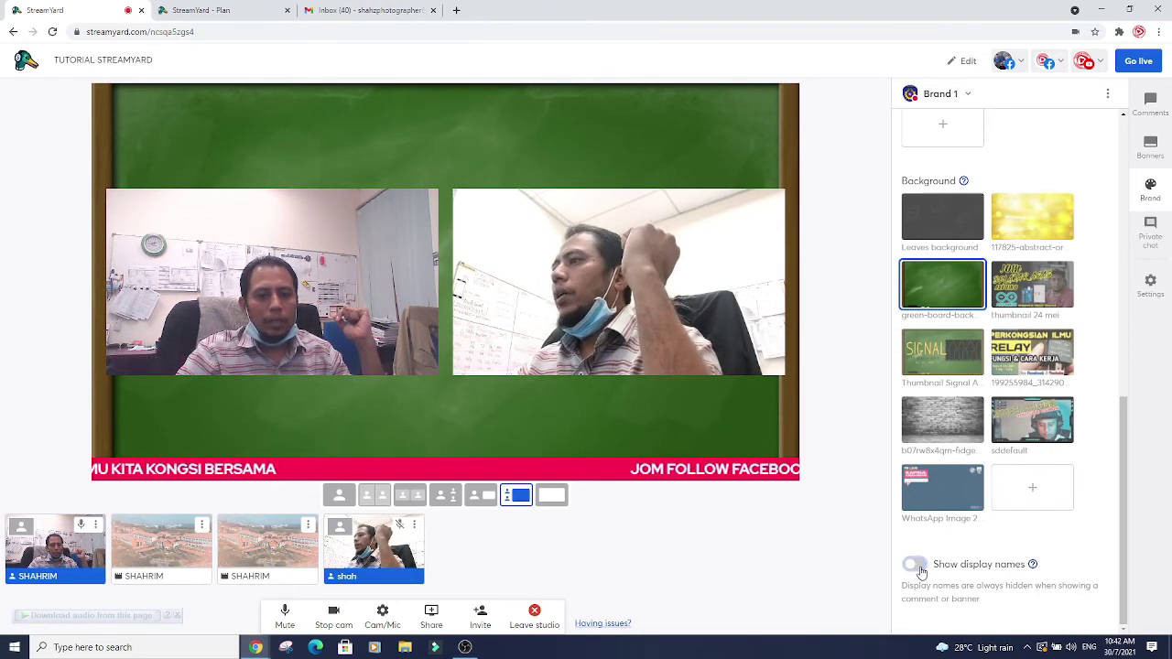
click(916, 565)
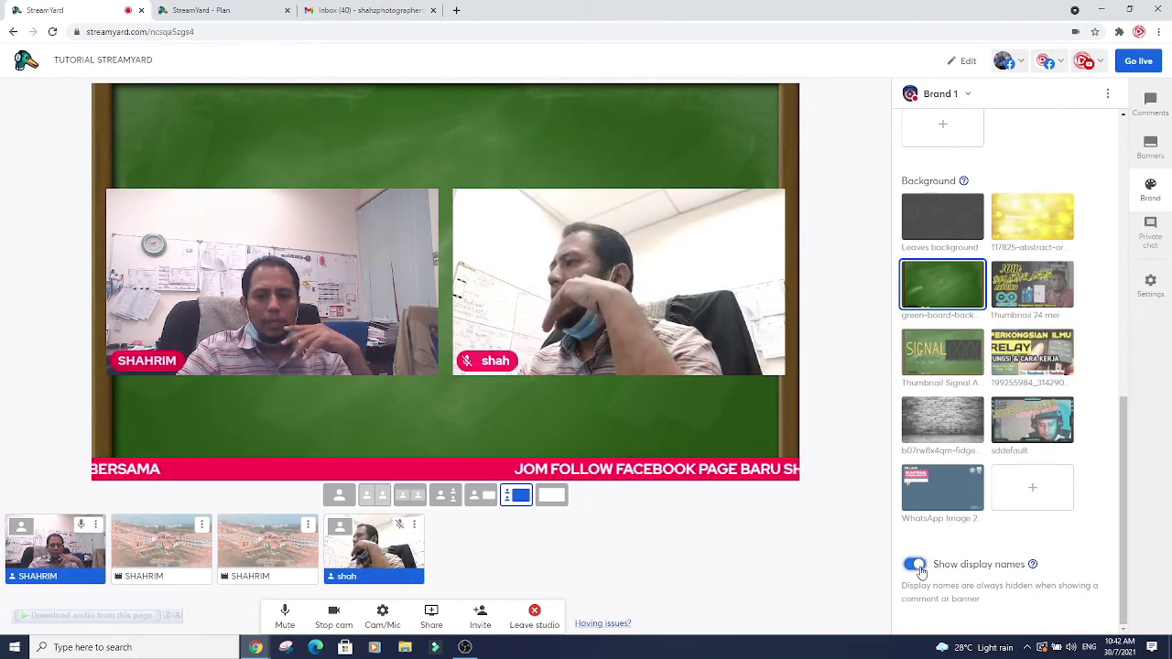
click(918, 567)
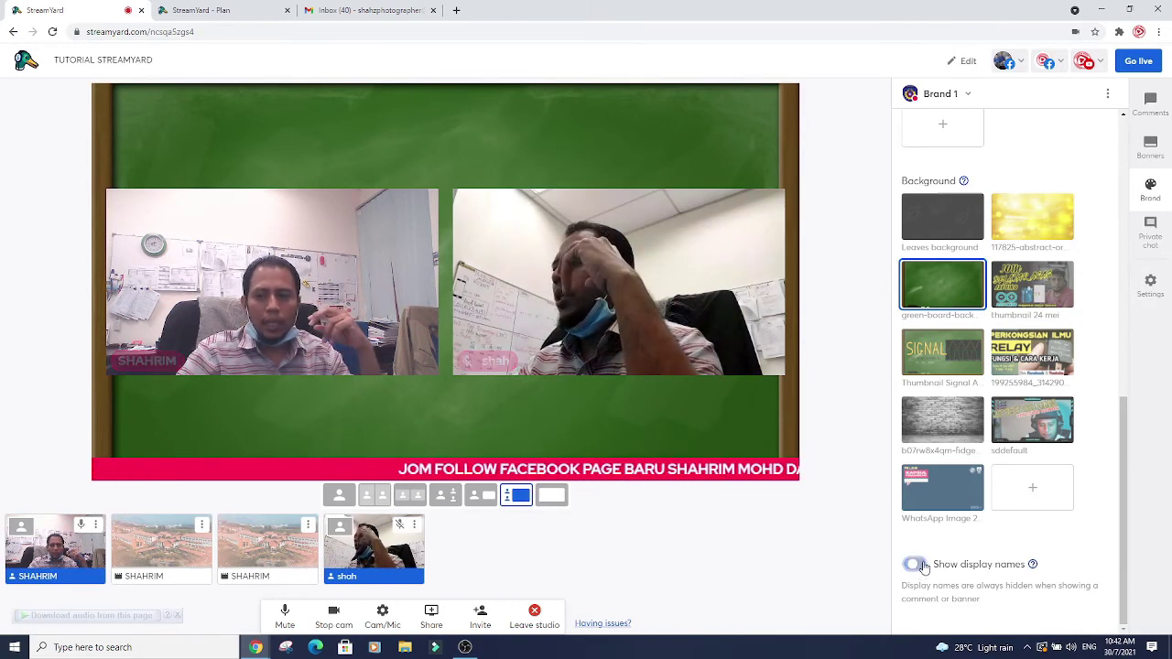
Send the message 'chat' in the private chat with guests
click(1151, 229)
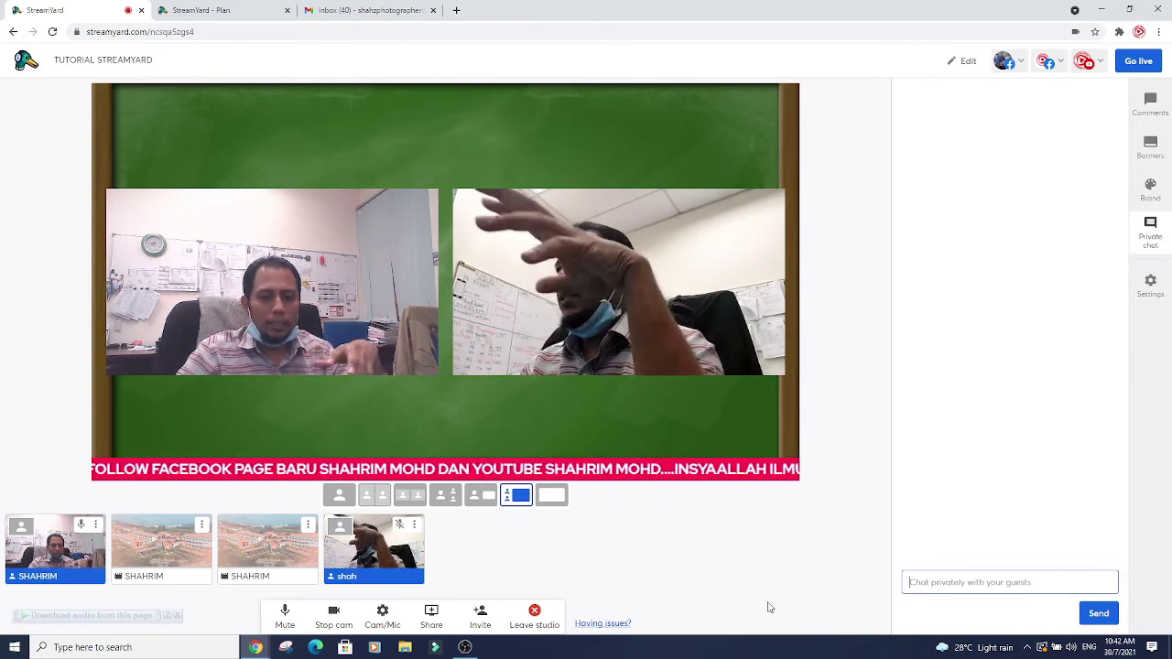
click(952, 584)
text(chat)
key(Return)
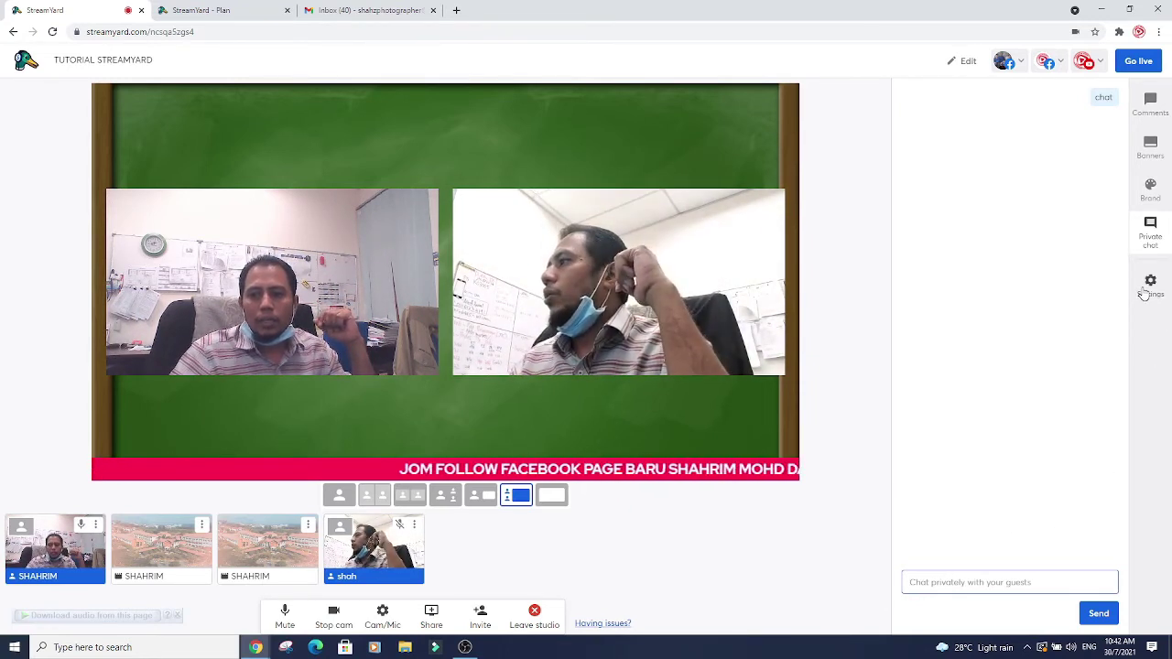
Try 1080p broadcast quality in Settings, then decline the upgrade and keep 720p High Definition
click(1145, 287)
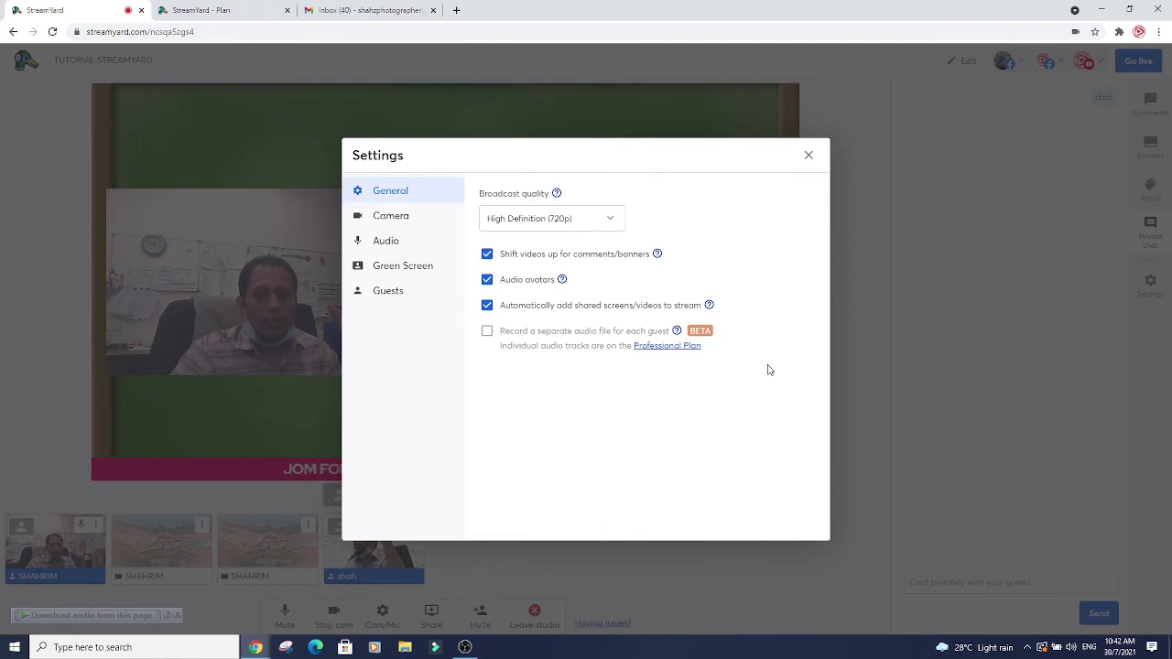
mouse_move(557, 195)
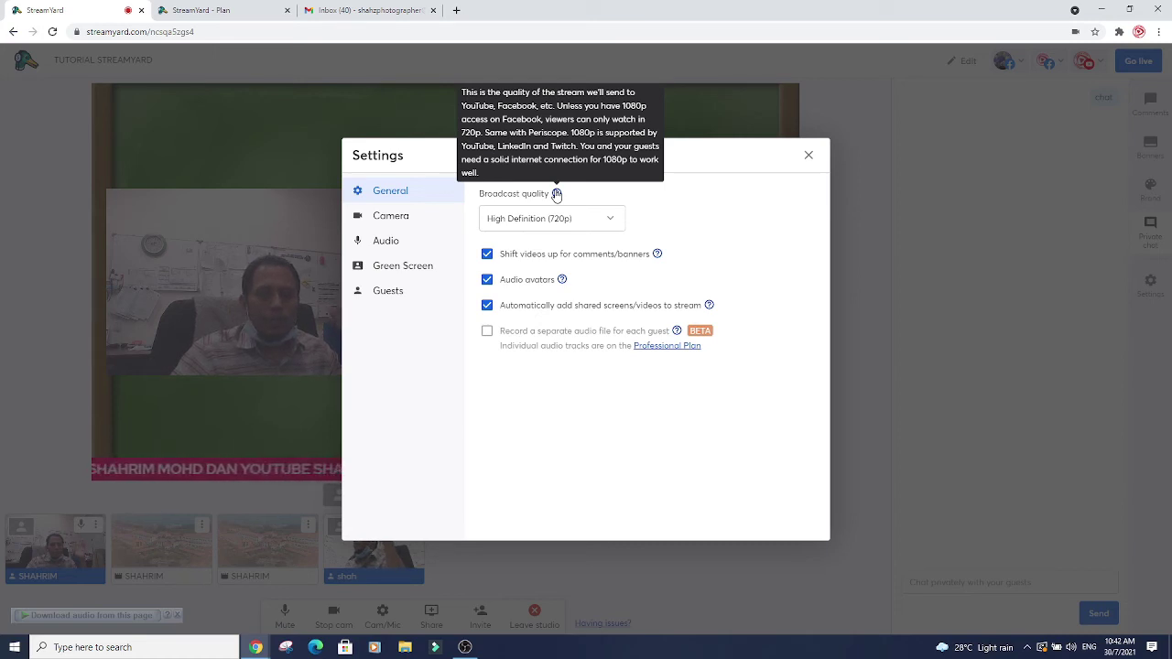
click(568, 224)
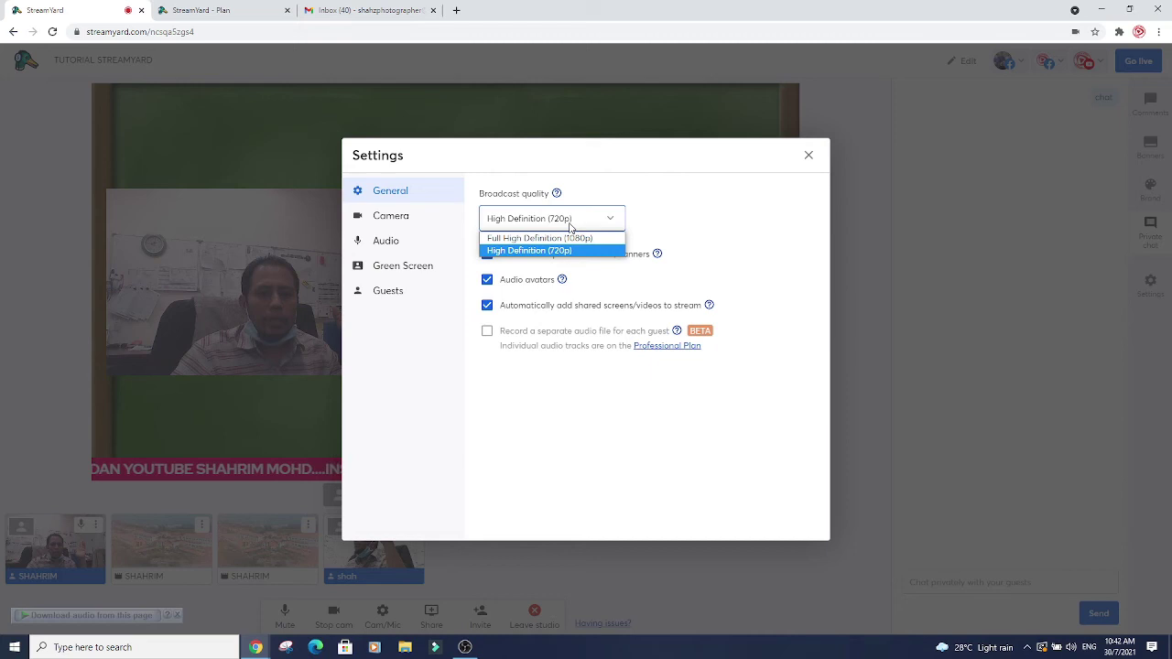
click(570, 239)
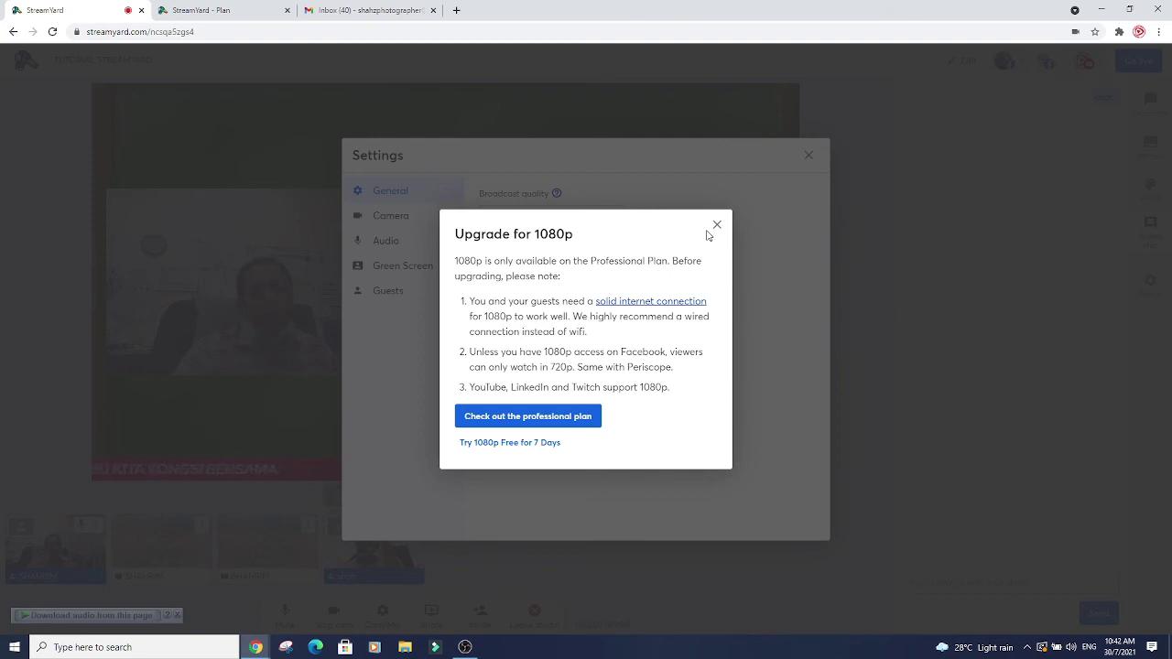
click(717, 226)
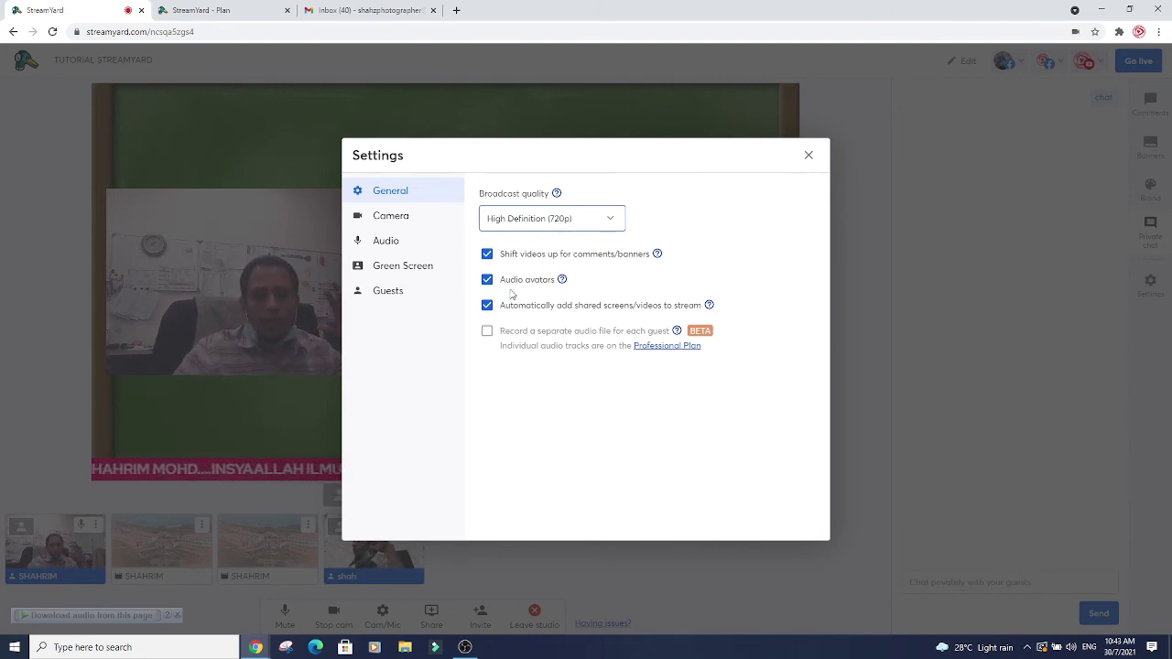
Check the available cameras without changing the selection, then view the Audio settings page
mouse_move(564, 280)
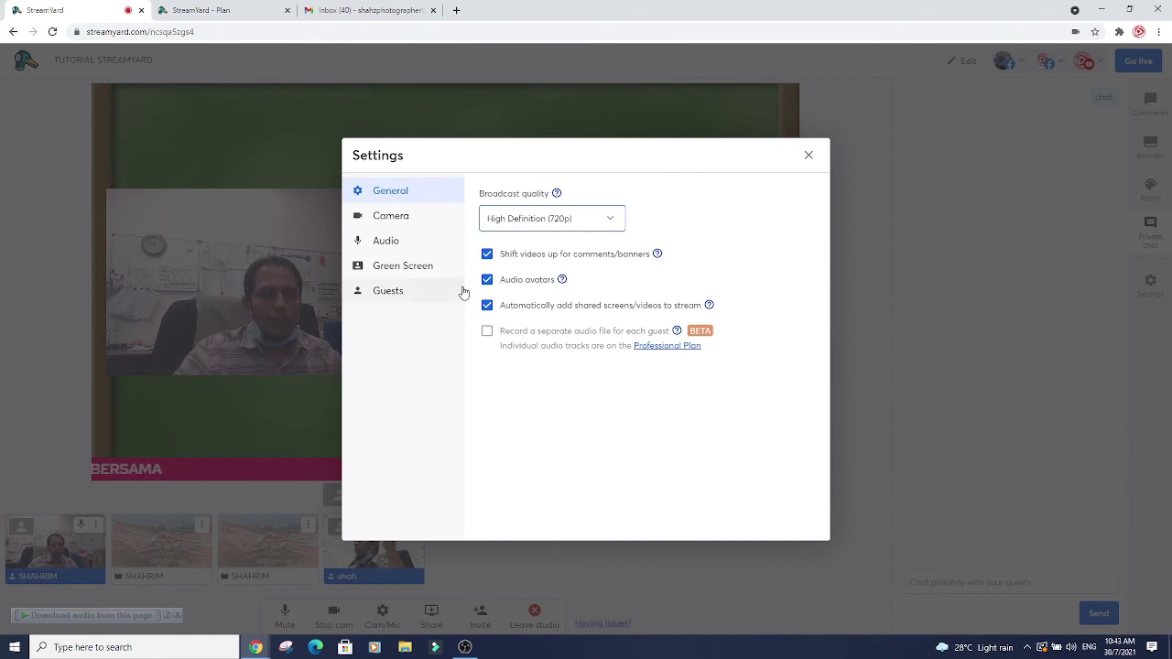
click(396, 218)
click(593, 398)
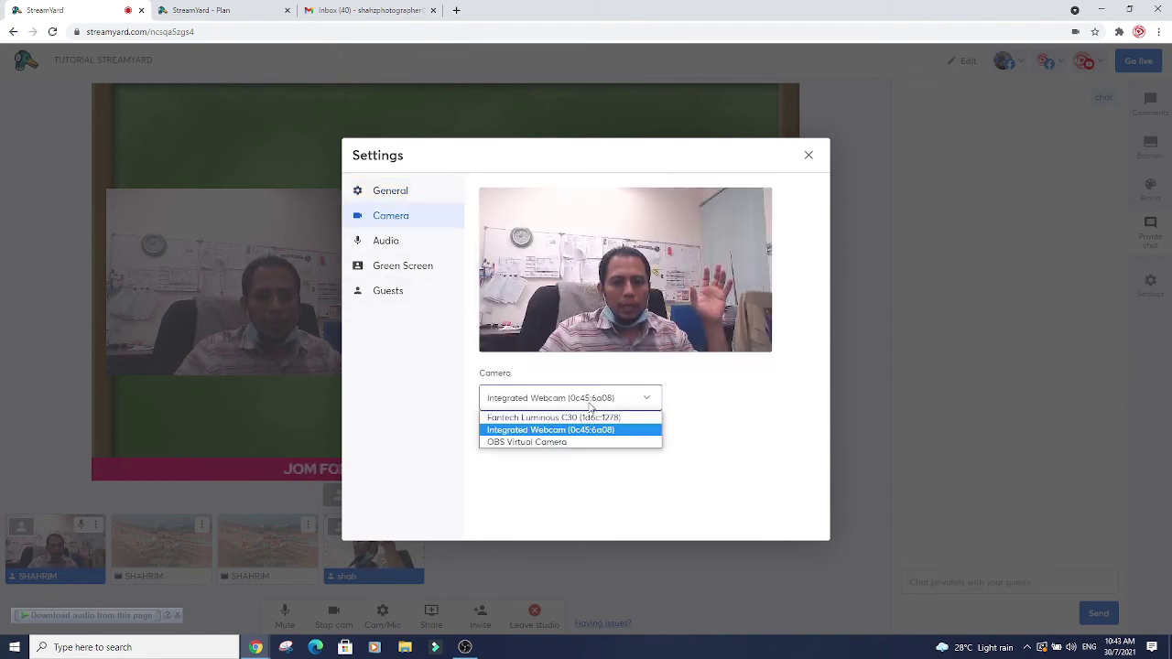
click(591, 407)
click(397, 243)
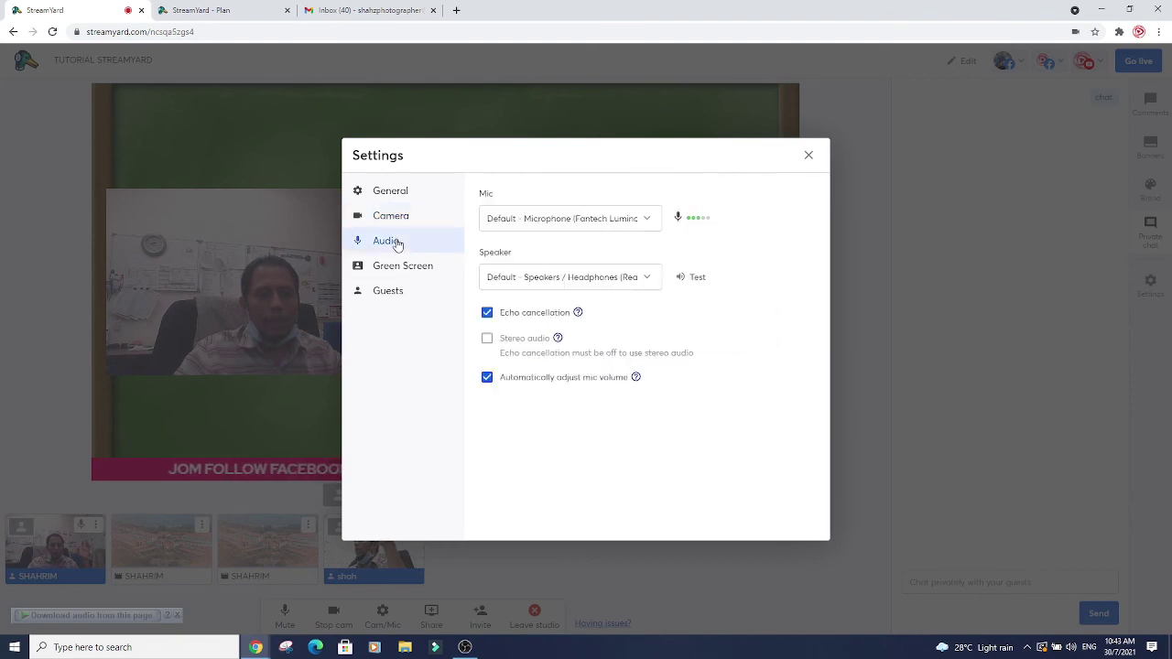